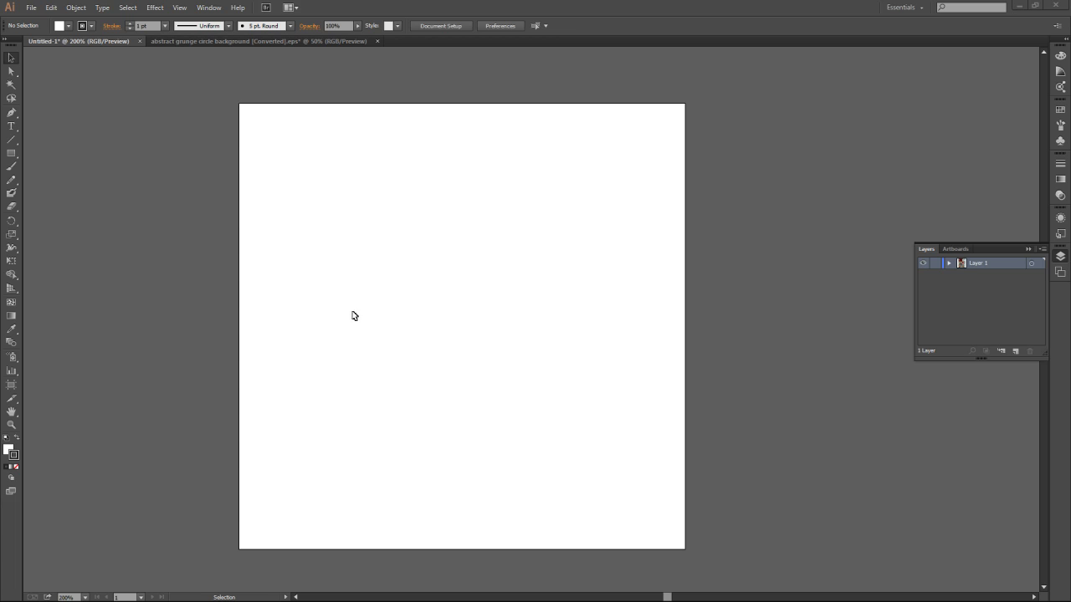
Step: Draw a roughly 286 x 200.5 px rectangle across the middle of the artboard, swapping fill and stroke
{"action": "key", "text": "space"}
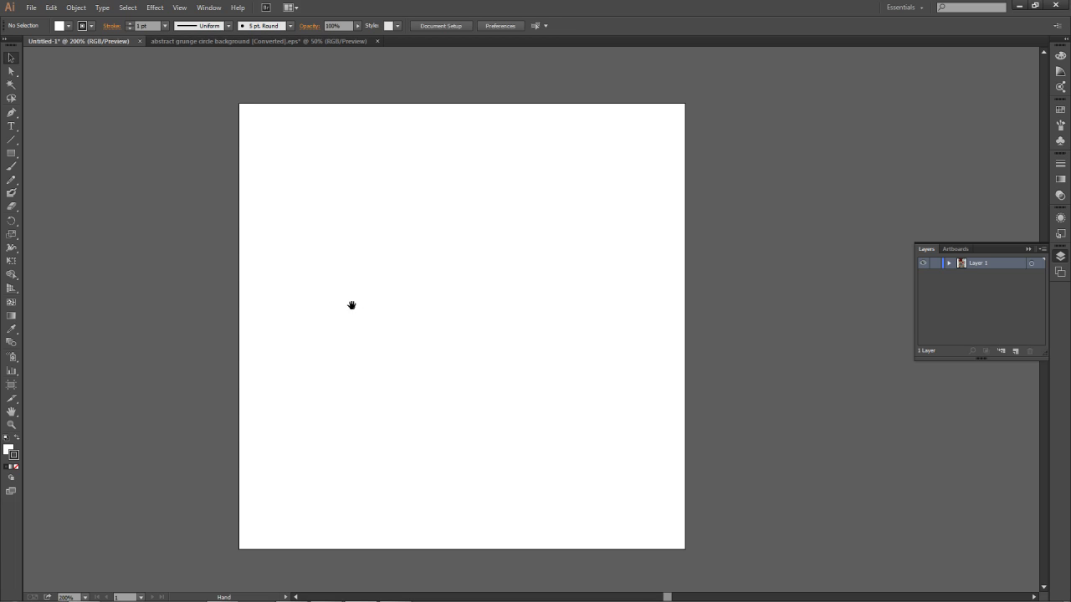
{"action": "mouse_move", "coordinate": [466, 312]}
{"action": "left_mouse_down"}
{"action": "mouse_move", "coordinate": [447, 310]}
{"action": "mouse_move", "coordinate": [474, 306]}
{"action": "left_mouse_up"}
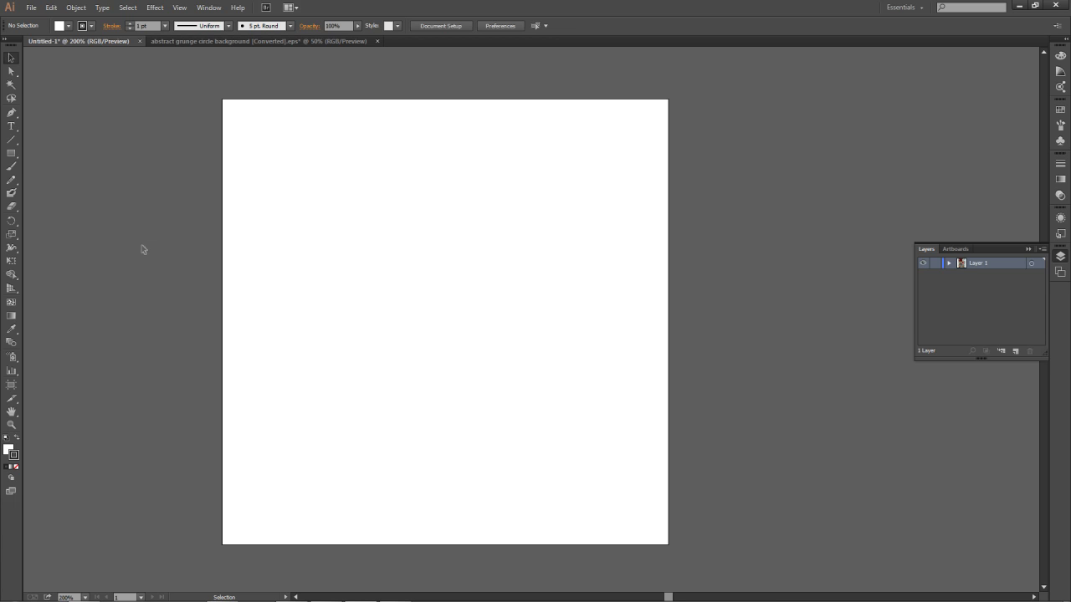
{"action": "left_click", "coordinate": [10, 155]}
{"action": "left_click_drag", "start_coordinate": [298, 218], "coordinate": [628, 462]}
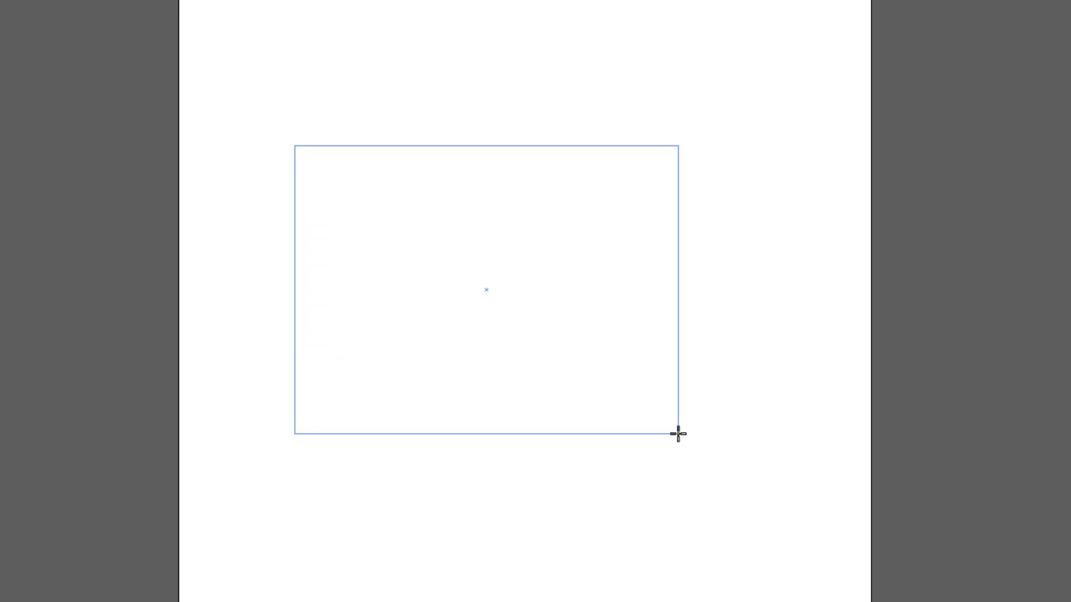
{"action": "left_click_drag", "start_coordinate": [808, 525], "coordinate": [789, 492]}
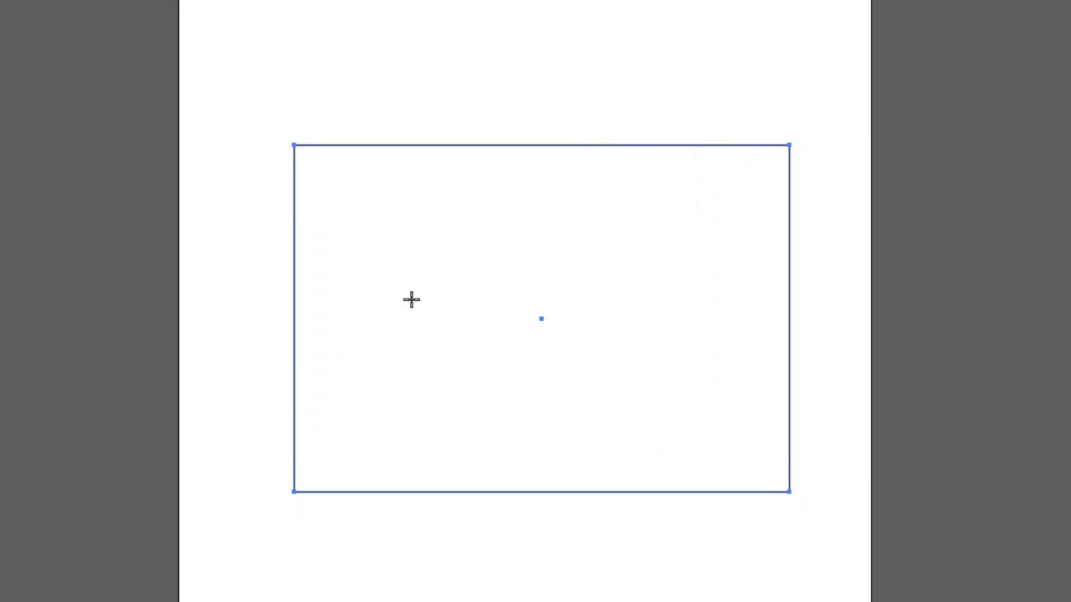
{"action": "key", "text": "shift+x"}
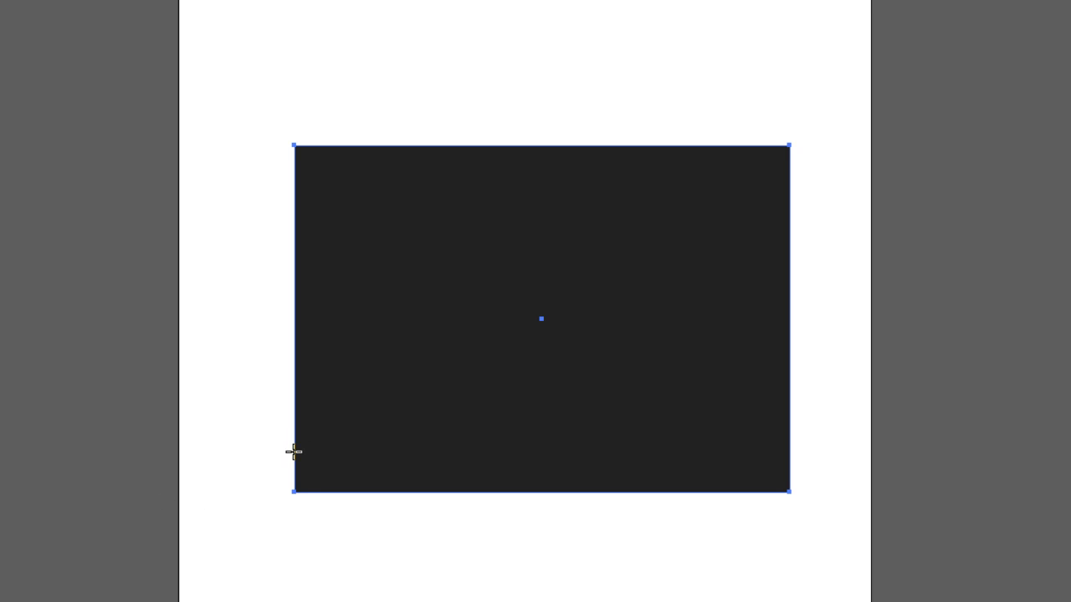
Step: Give the rectangle a green fill and switch to the Star tool
{"action": "left_click_drag", "start_coordinate": [502, 348], "coordinate": [435, 349]}
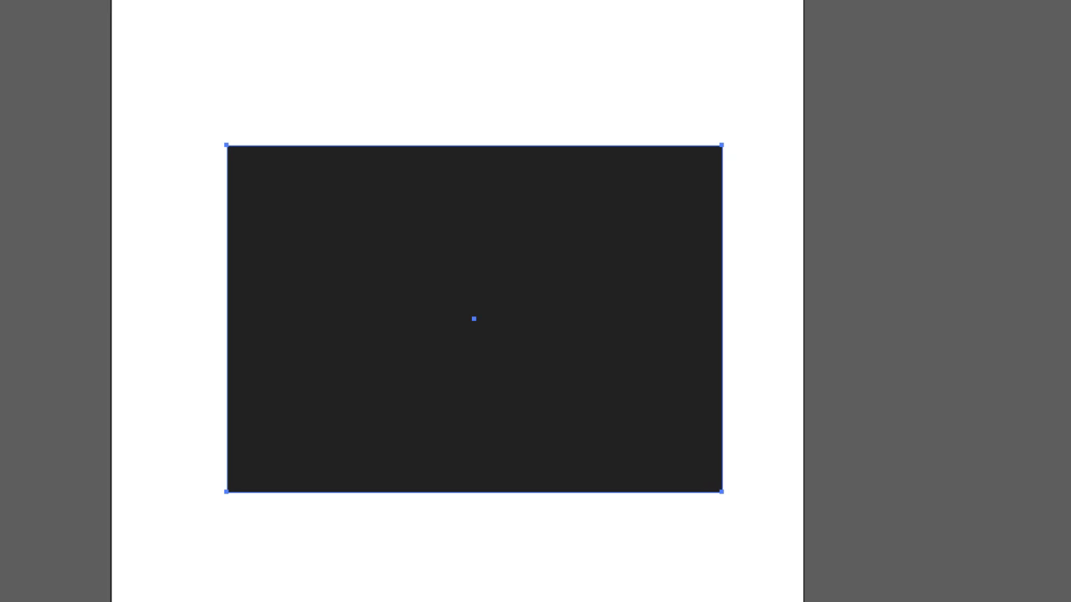
{"action": "left_click", "coordinate": [853, 220]}
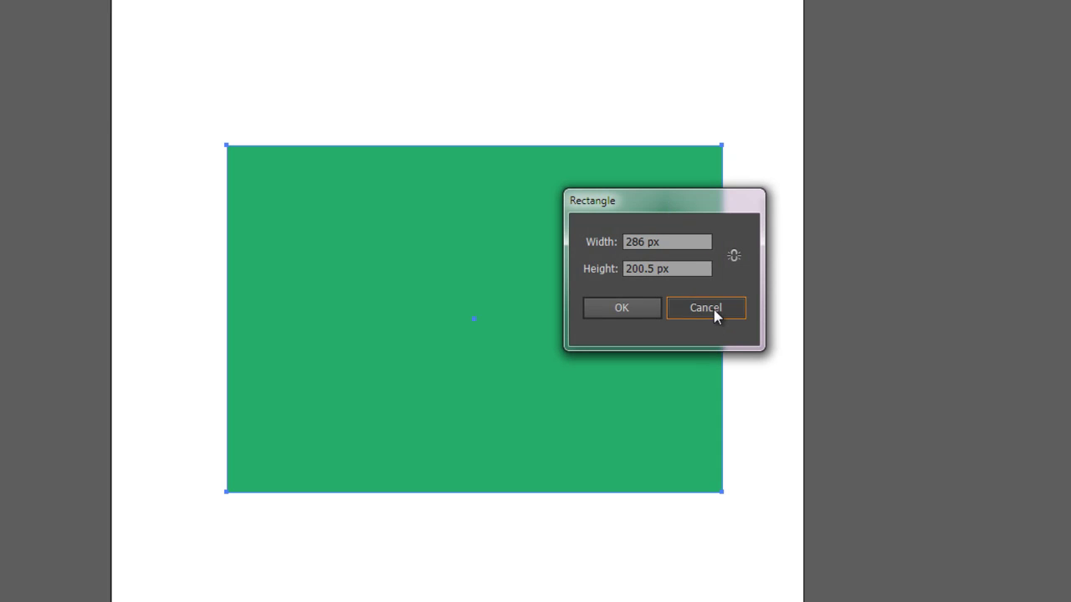
{"action": "left_click", "coordinate": [713, 310]}
{"action": "left_click", "coordinate": [2, 44]}
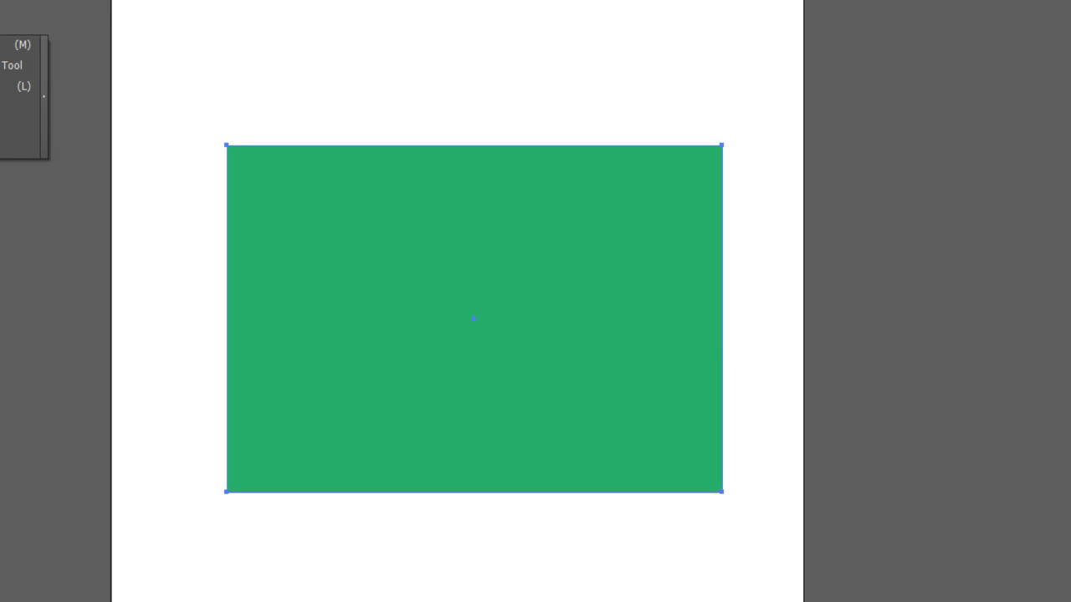
{"action": "left_click", "coordinate": [17, 127]}
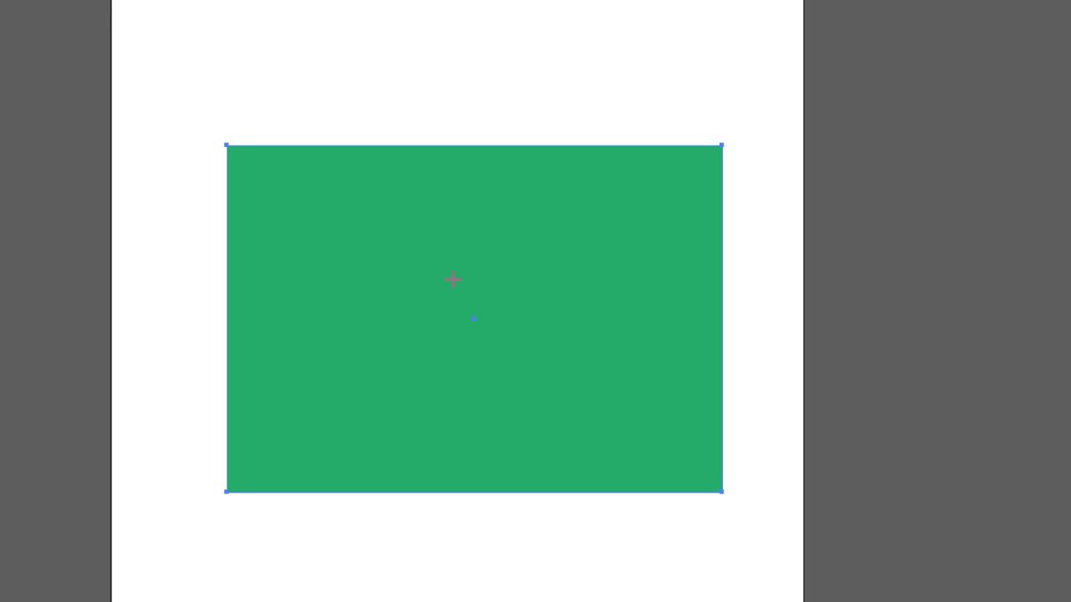
Step: Draw a five-point star from the rectangle's centre, try a Ctrl+7 mask, then reposition the star
{"action": "left_click_drag", "start_coordinate": [467, 315], "coordinate": [536, 378]}
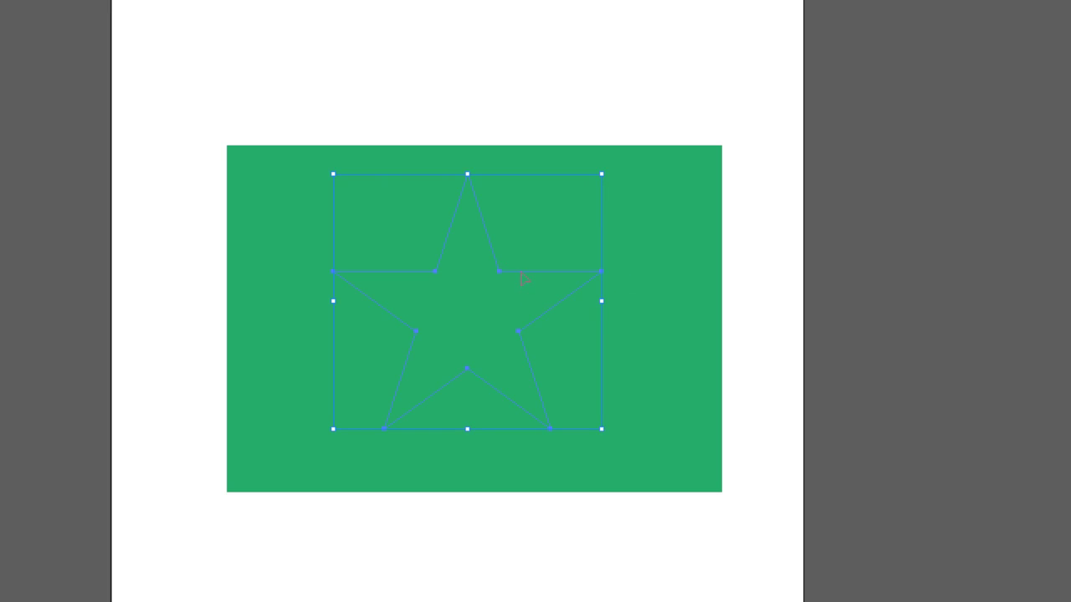
{"action": "left_click_drag", "start_coordinate": [526, 285], "coordinate": [527, 292]}
{"action": "left_click_drag", "start_coordinate": [378, 84], "coordinate": [578, 446]}
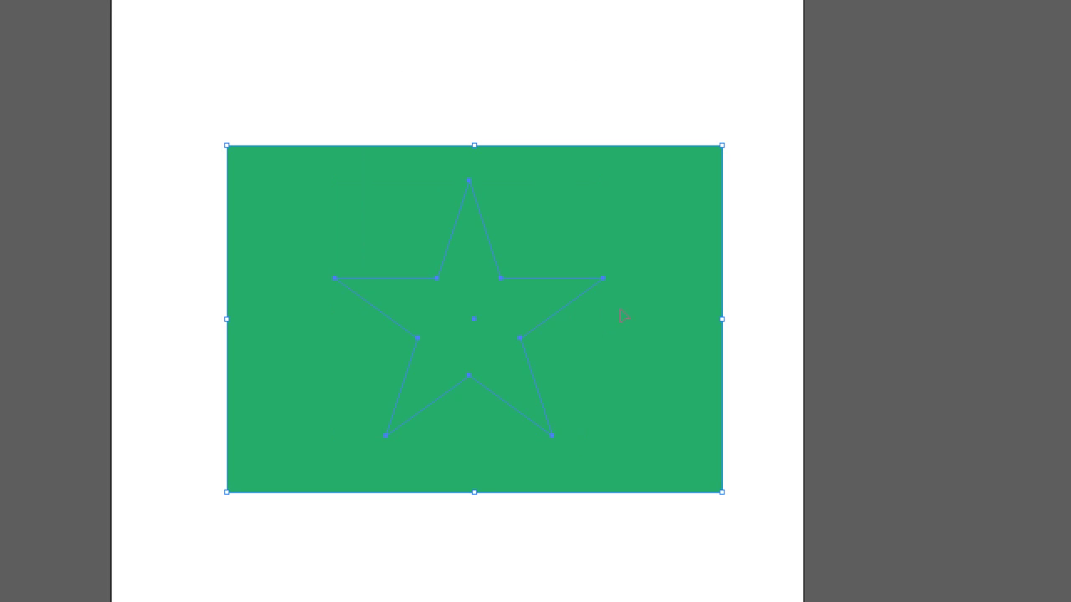
{"action": "key", "text": "ctrl+7"}
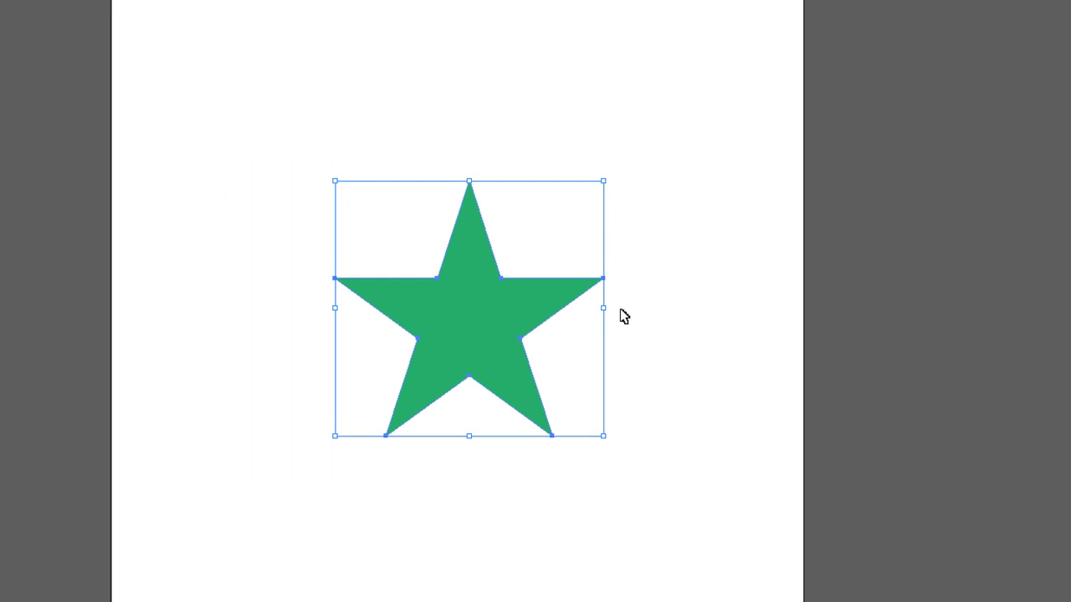
{"action": "left_click", "coordinate": [612, 170]}
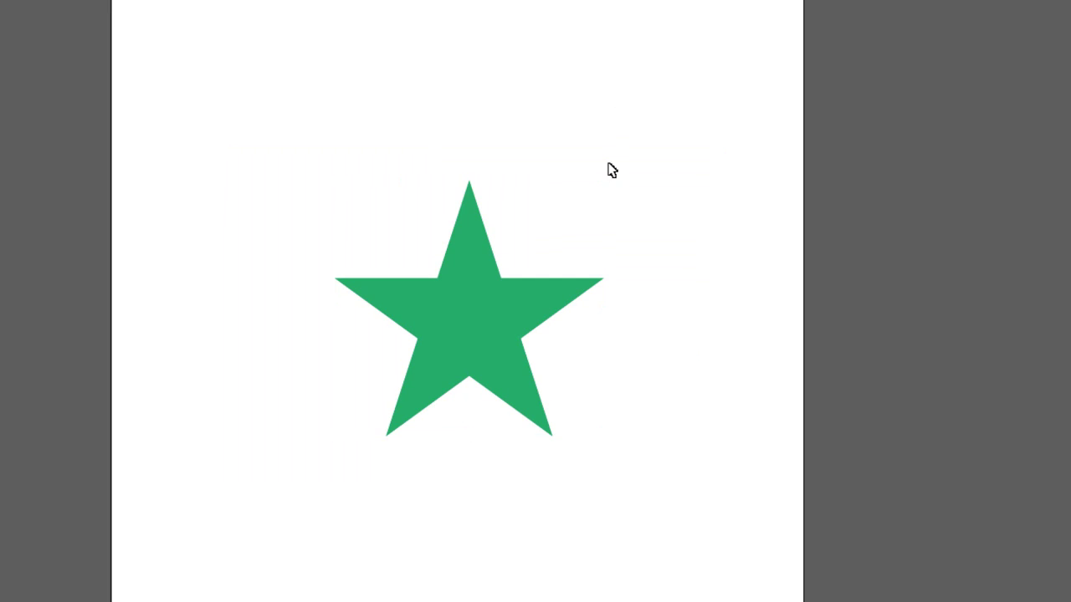
{"action": "left_click", "coordinate": [482, 326]}
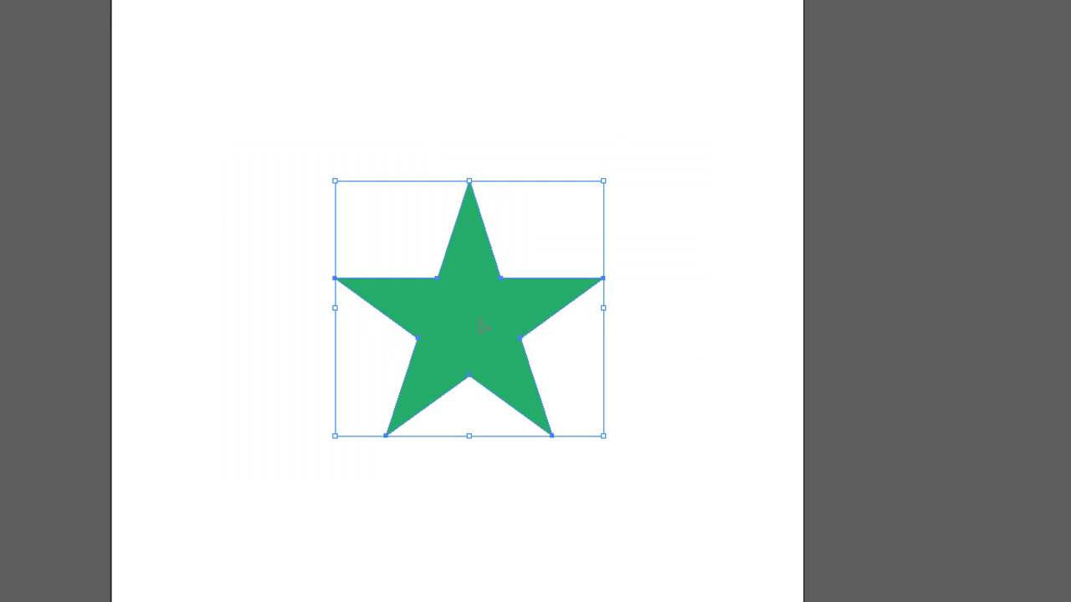
{"action": "mouse_move", "coordinate": [469, 251]}
{"action": "left_mouse_down"}
{"action": "mouse_move", "coordinate": [471, 357]}
{"action": "mouse_move", "coordinate": [473, 329]}
{"action": "left_mouse_up"}
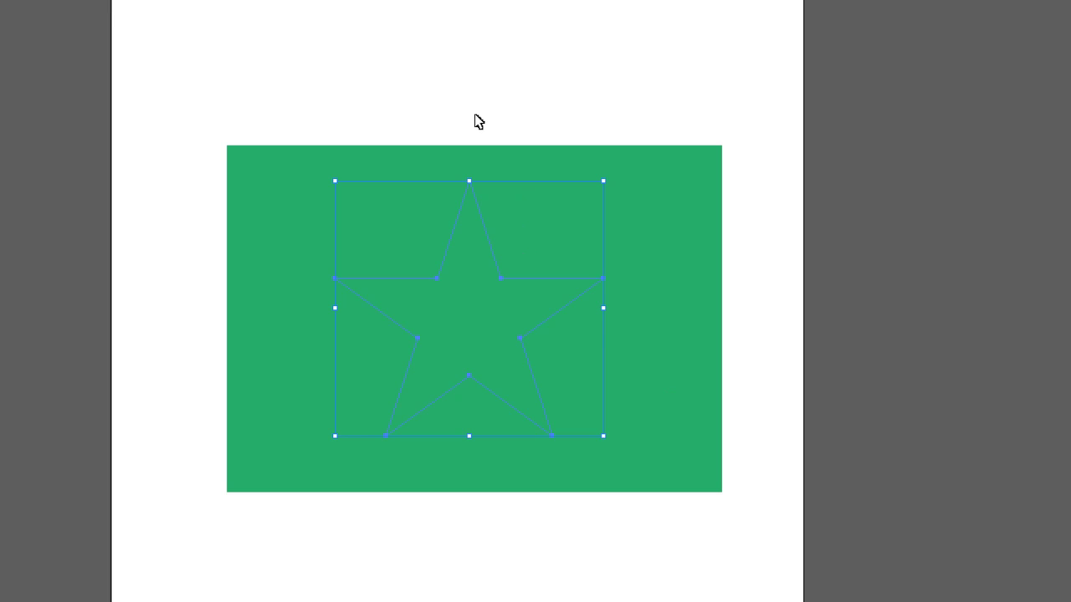
Step: Delete the selected star, enlarge the Layers panel, expand Layer 1 and hide the linked image
{"action": "left_click", "coordinate": [531, 281]}
{"action": "key", "text": "Delete"}
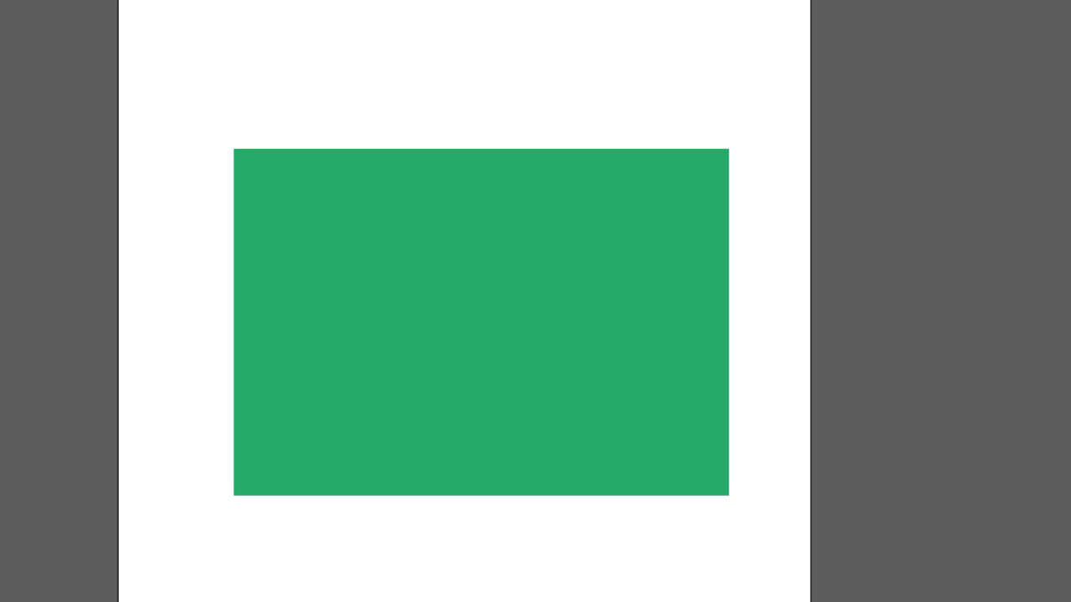
{"action": "mouse_move", "coordinate": [1029, 109]}
{"action": "left_mouse_down"}
{"action": "mouse_move", "coordinate": [904, 89]}
{"action": "mouse_move", "coordinate": [881, 55]}
{"action": "mouse_move", "coordinate": [892, 91]}
{"action": "left_mouse_up"}
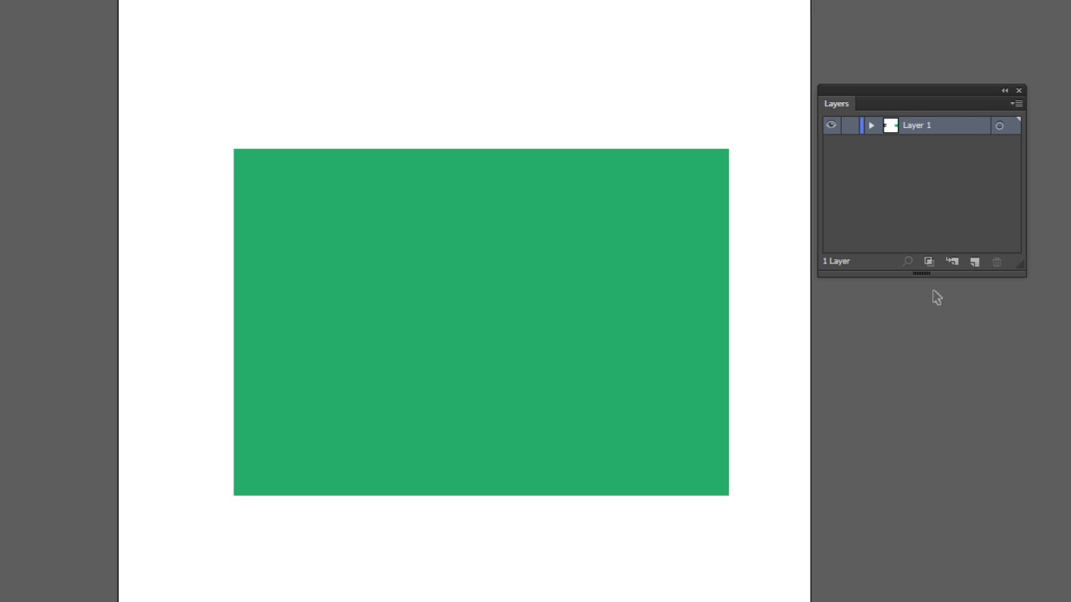
{"action": "left_click_drag", "start_coordinate": [920, 274], "coordinate": [921, 346]}
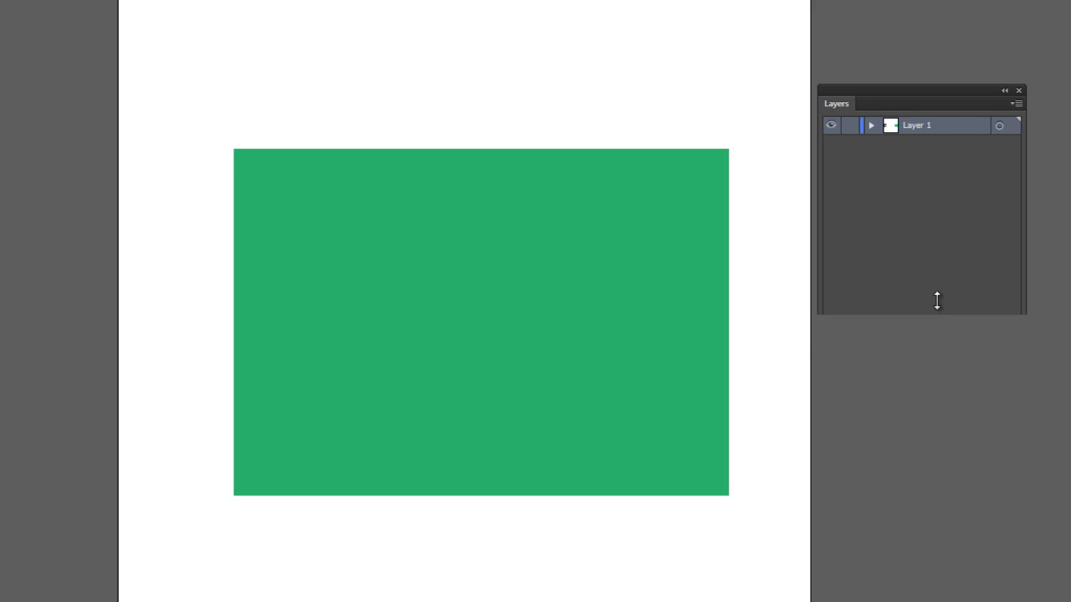
{"action": "left_click", "coordinate": [870, 125]}
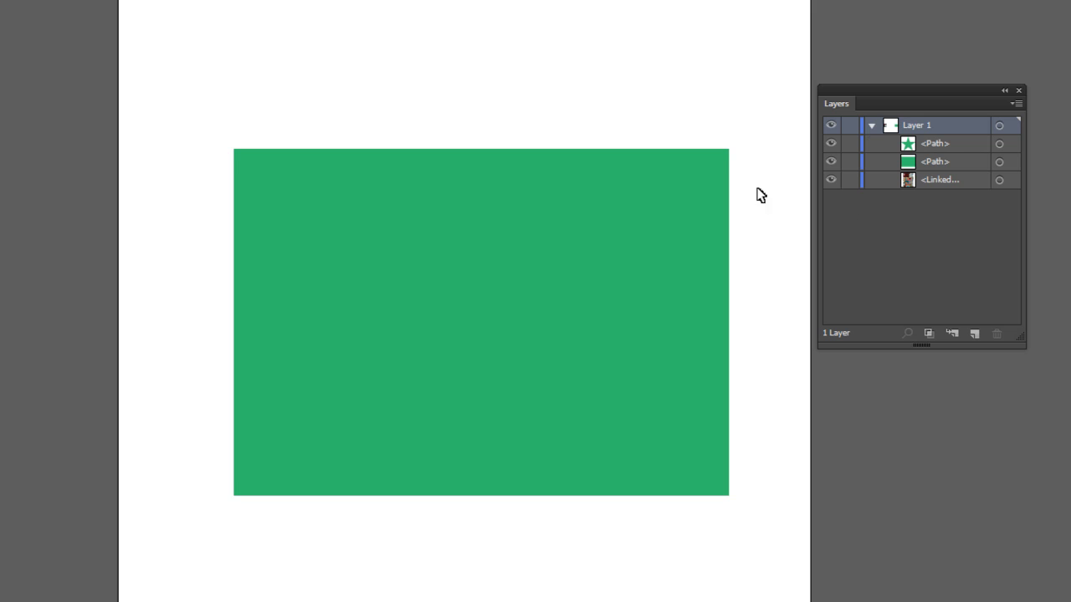
{"action": "left_click", "coordinate": [831, 180]}
Step: Select the star and green rectangle paths from the Layers panel and the artboard
{"action": "left_click_drag", "start_coordinate": [313, 280], "coordinate": [461, 104]}
{"action": "left_click", "coordinate": [463, 37]}
{"action": "left_click", "coordinate": [949, 164]}
{"action": "left_click", "coordinate": [954, 147]}
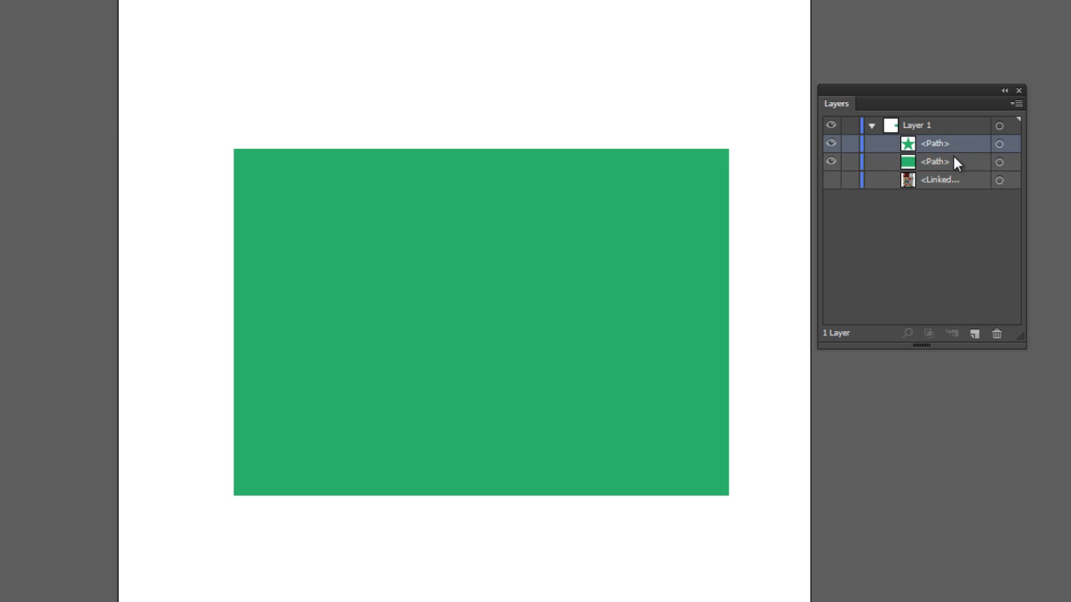
{"action": "left_click", "coordinate": [955, 163]}
{"action": "left_click", "coordinate": [957, 148]}
{"action": "left_click", "coordinate": [957, 164]}
{"action": "left_click", "coordinate": [958, 145]}
{"action": "left_click", "coordinate": [254, 170]}
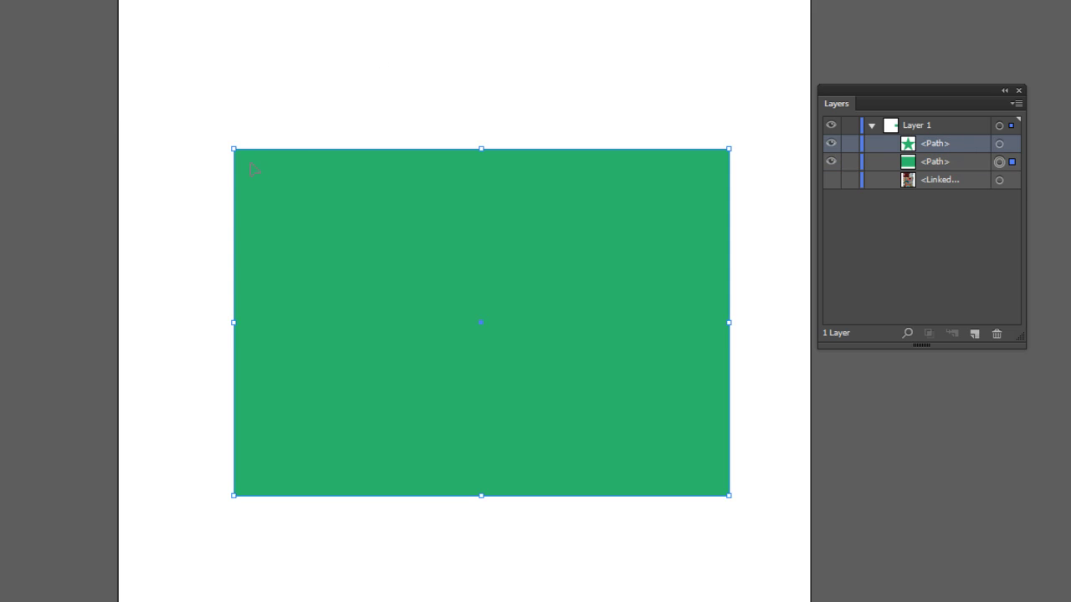
{"action": "left_click", "coordinate": [538, 57]}
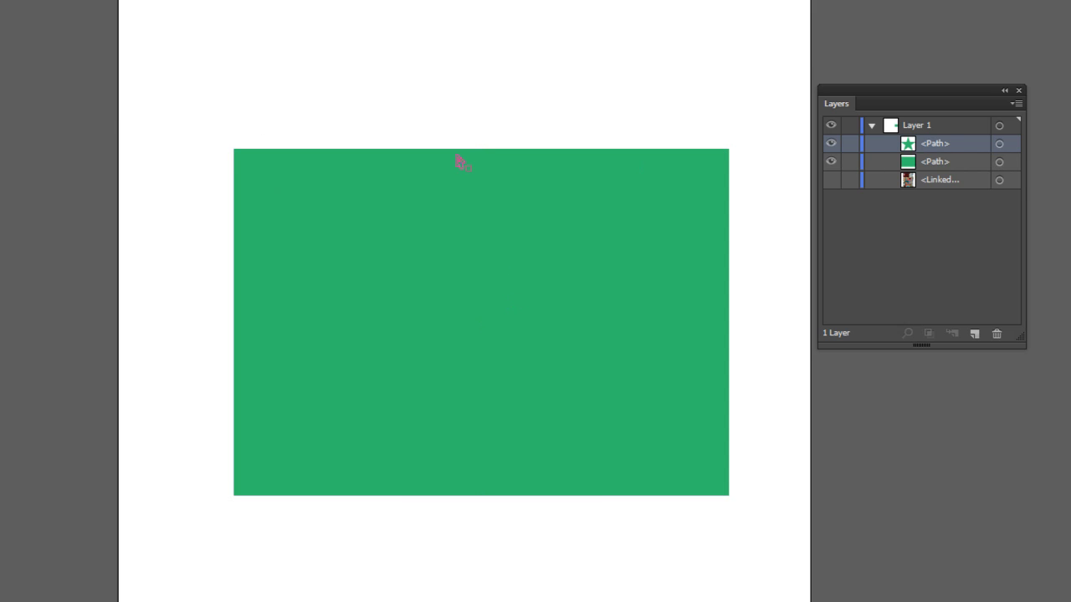
Step: Select the star via Outline view (Ctrl+Y), make it yellow, and nudge it slightly up-left
{"action": "key", "text": "ctrl+y"}
{"action": "left_click", "coordinate": [519, 283]}
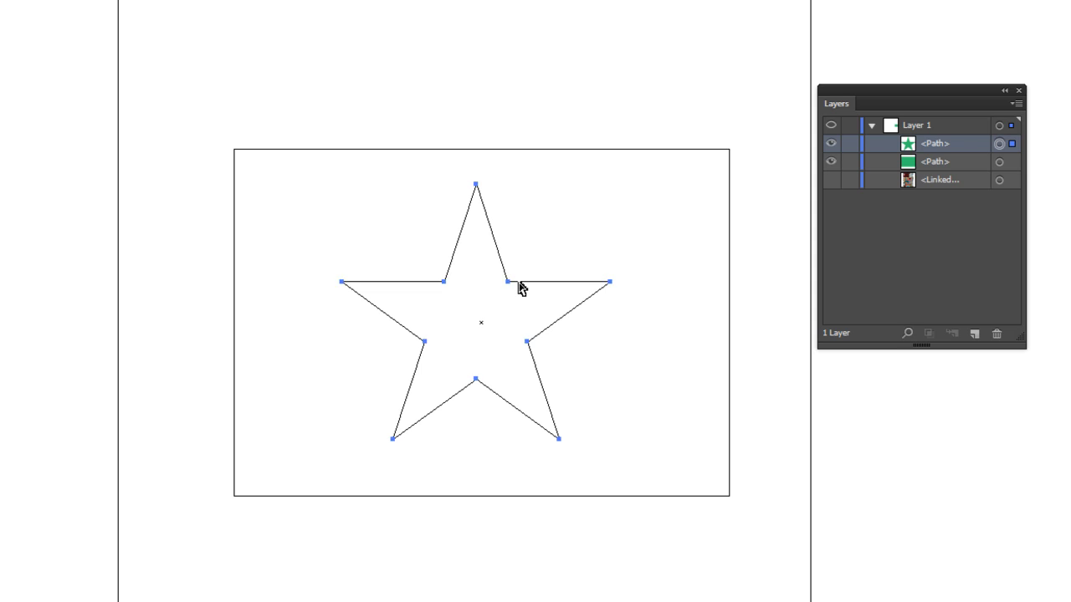
{"action": "key", "text": "ctrl+y"}
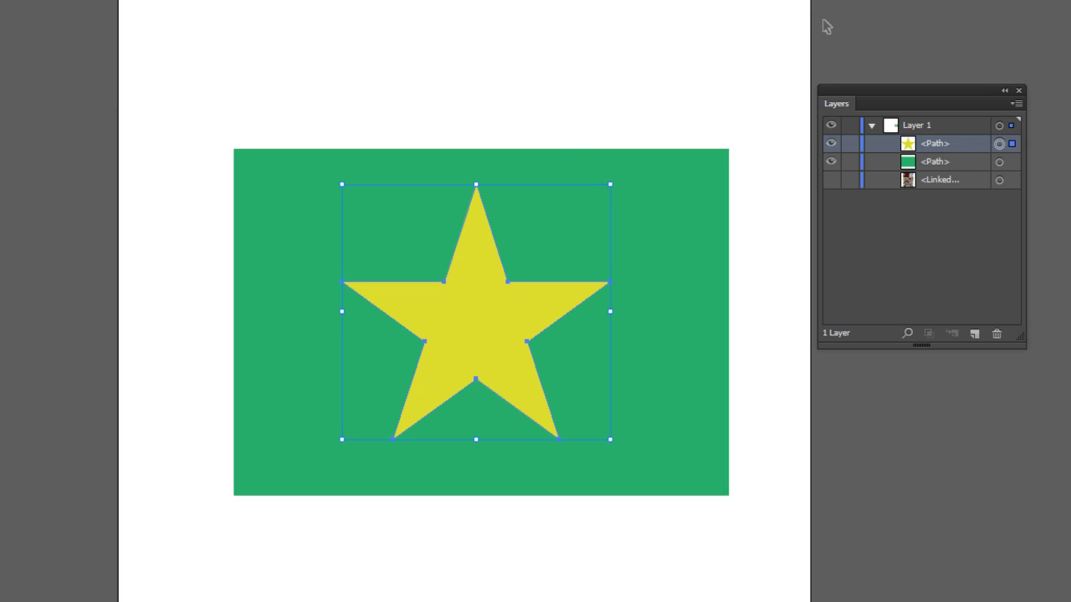
{"action": "key", "text": "ctrl+shift+a"}
{"action": "left_click", "coordinate": [480, 332]}
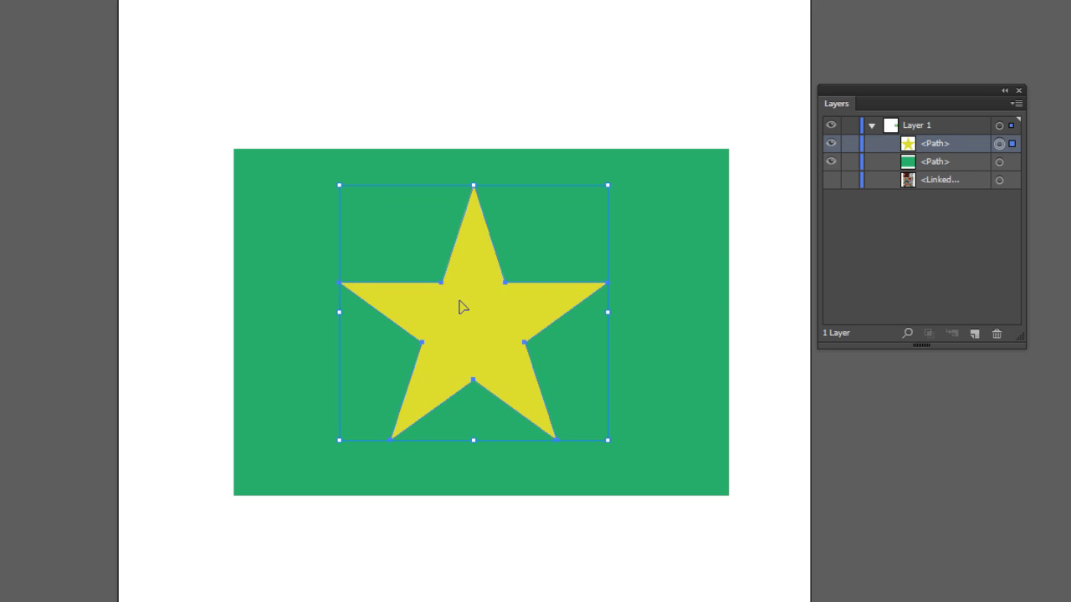
{"action": "left_click_drag", "start_coordinate": [474, 333], "coordinate": [470, 332]}
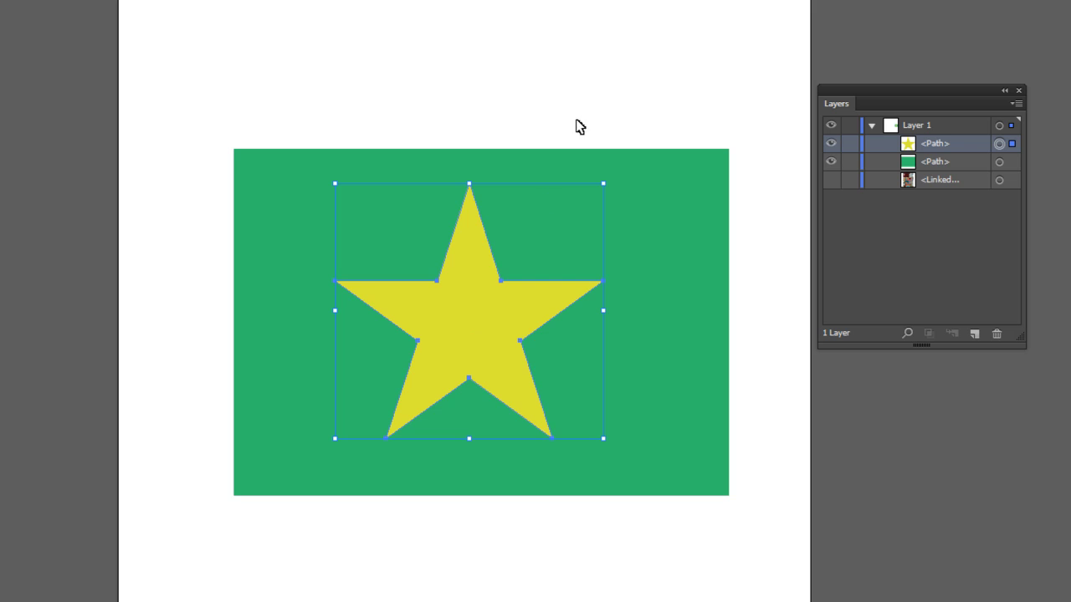
{"action": "left_click", "coordinate": [528, 87]}
{"action": "left_click", "coordinate": [490, 322]}
{"action": "left_click", "coordinate": [456, 130]}
{"action": "left_click_drag", "start_coordinate": [383, 43], "coordinate": [565, 393]}
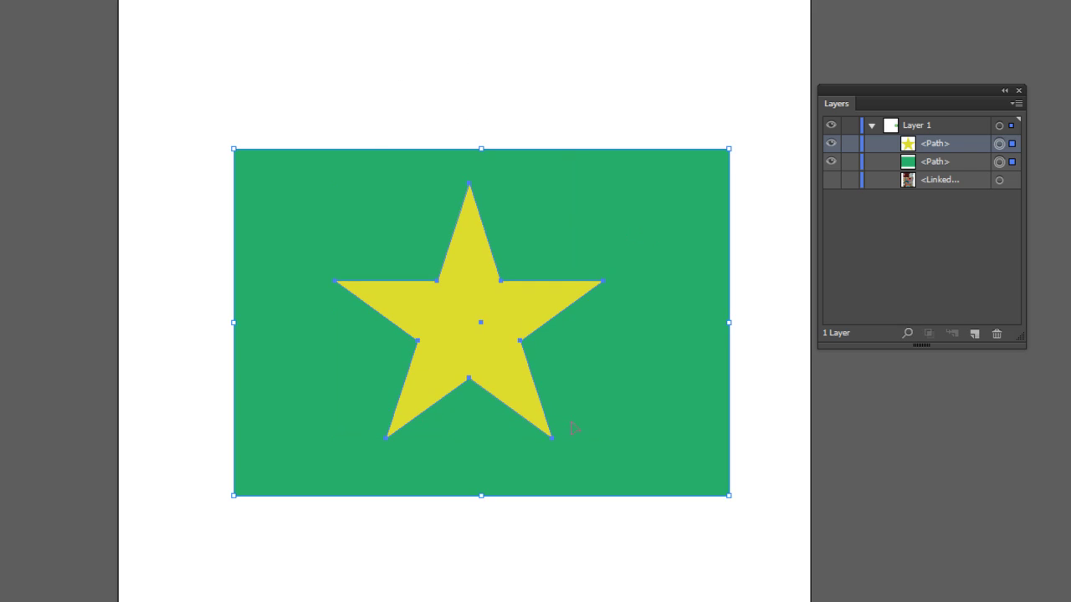
{"action": "left_click_drag", "start_coordinate": [368, 23], "coordinate": [564, 432]}
{"action": "key", "text": "ctrl+7"}
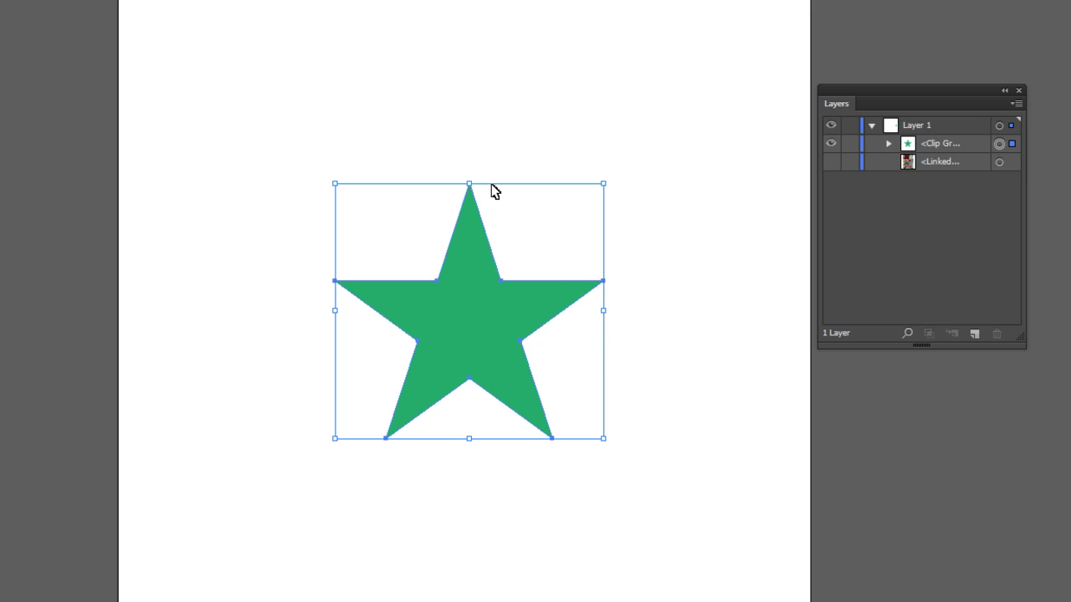
{"action": "key", "text": "ctrl+alt+7"}
{"action": "left_click", "coordinate": [581, 61]}
{"action": "left_click", "coordinate": [577, 205]}
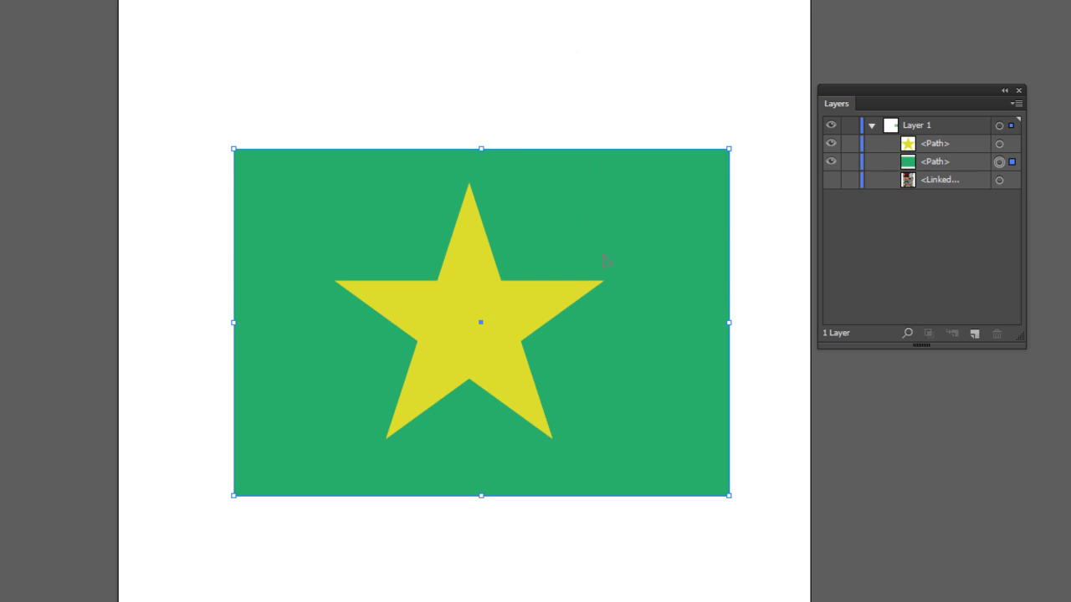
Step: Dismiss the Windows colour-scheme prompt, then test and undo a Ctrl+7 mask on the star and rectangle
{"action": "left_click", "coordinate": [533, 328]}
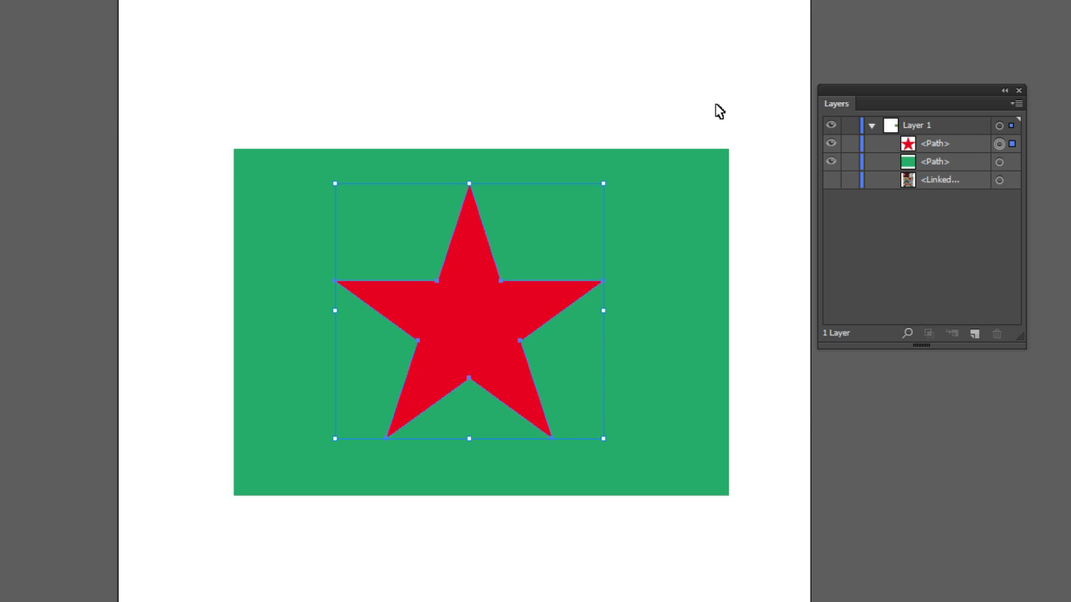
{"action": "left_click", "coordinate": [414, 132]}
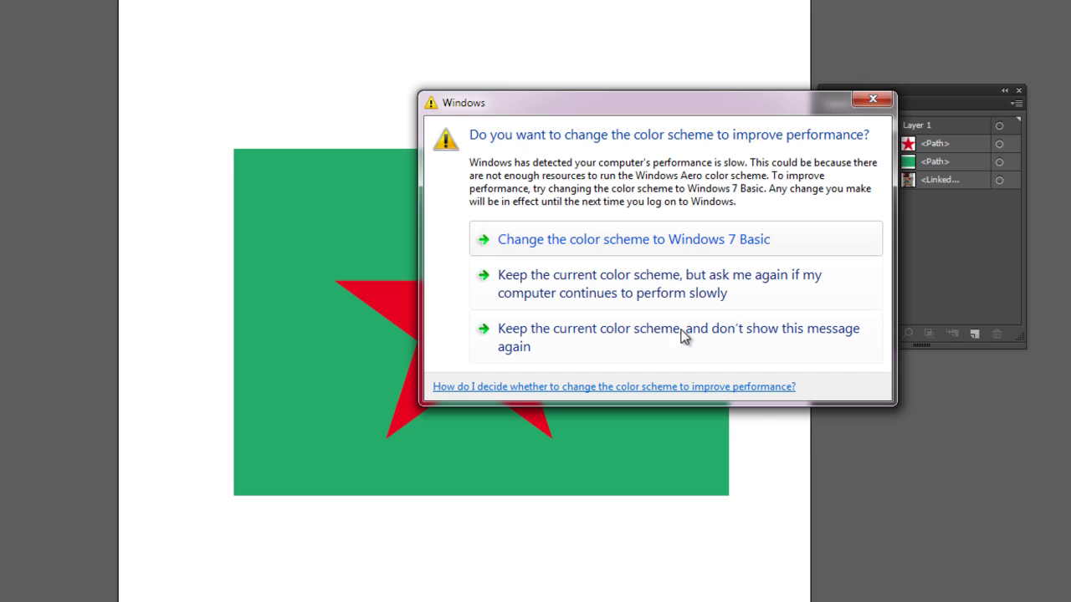
{"action": "left_click", "coordinate": [606, 353]}
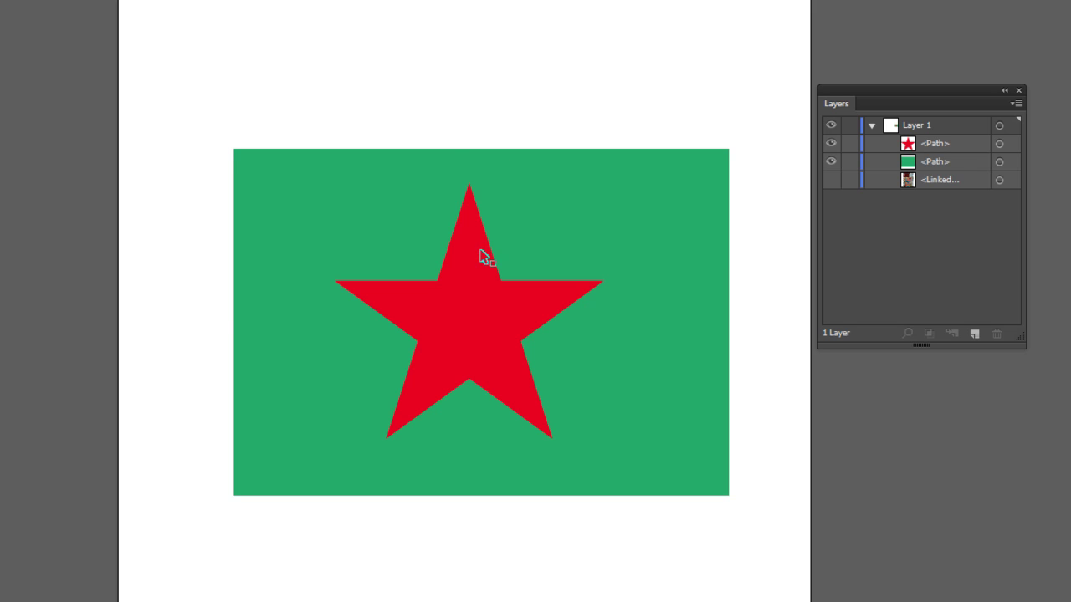
{"action": "left_click_drag", "start_coordinate": [421, 84], "coordinate": [574, 326]}
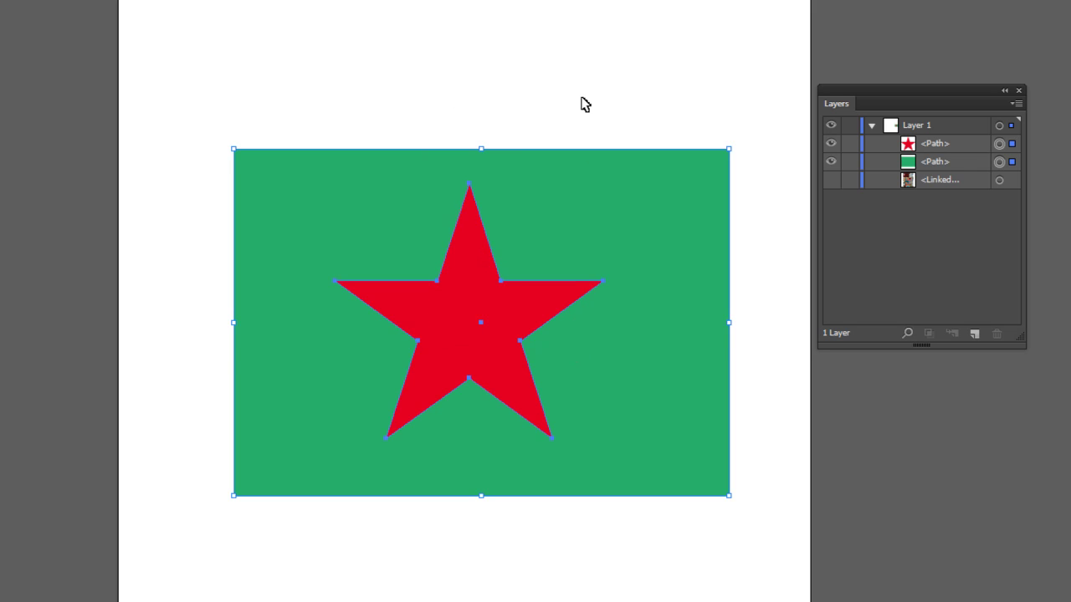
{"action": "key", "text": "ctrl+7"}
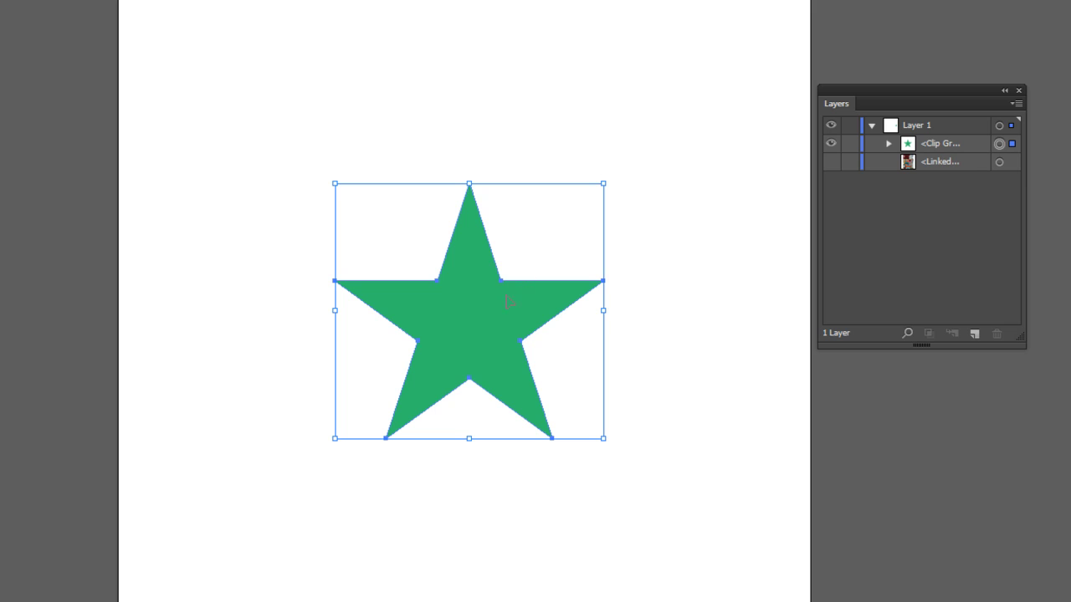
{"action": "key", "text": "ctrl+z"}
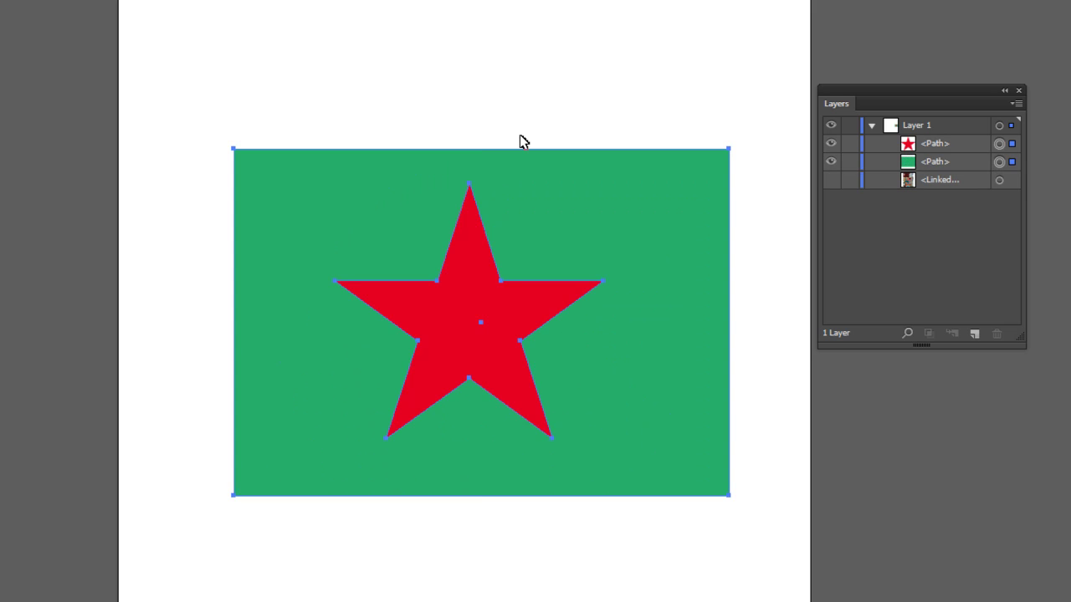
Step: Fill the rectangle blue, then select it with the star and clip it with Ctrl+7
{"action": "left_click", "coordinate": [535, 49]}
{"action": "left_click", "coordinate": [578, 220]}
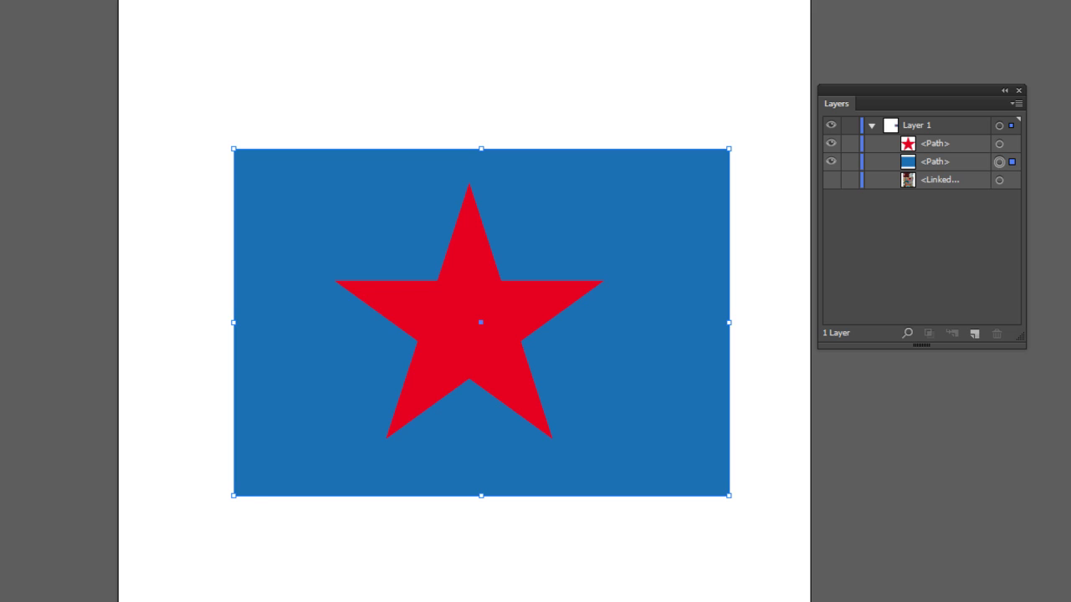
{"action": "left_click", "coordinate": [438, 50]}
{"action": "left_click_drag", "start_coordinate": [425, 88], "coordinate": [605, 404]}
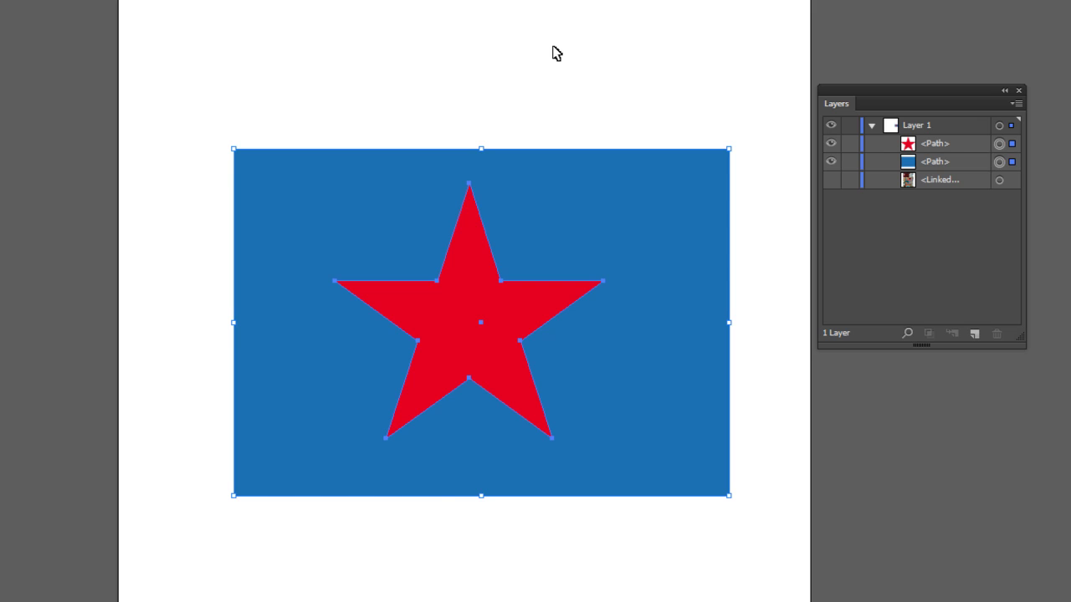
{"action": "key", "text": "ctrl+7"}
{"action": "left_click", "coordinate": [542, 129]}
Step: Release the star clipping mask and delete the red star
{"action": "key", "text": "ctrl+alt+7"}
{"action": "left_click", "coordinate": [558, 37]}
{"action": "left_click", "coordinate": [466, 326]}
{"action": "key", "text": "Delete"}
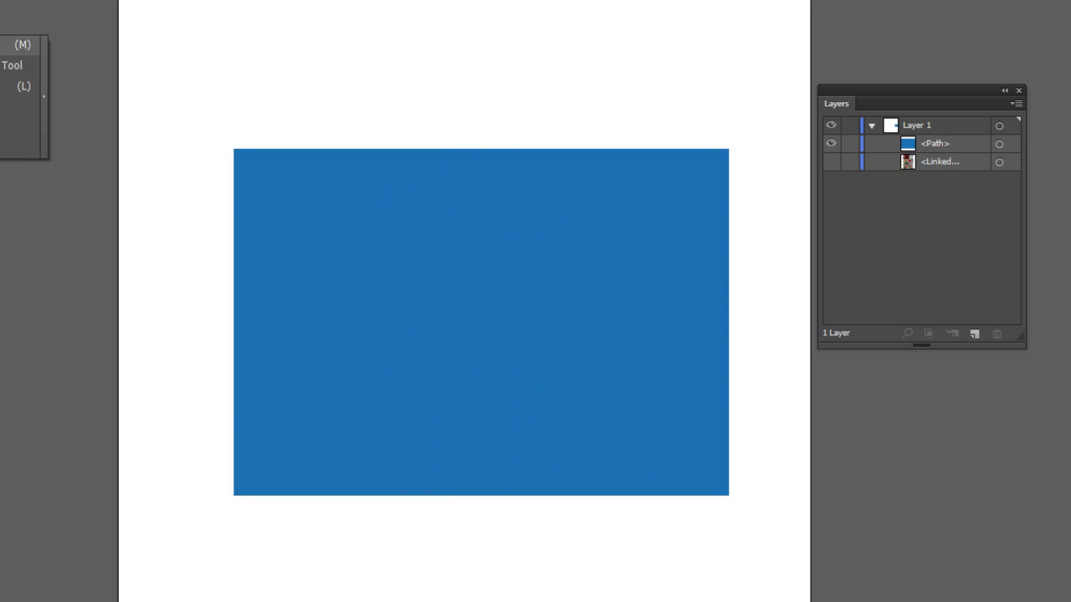
Step: Draw a red circle, centre it on the blue rectangle, and clip the rectangle to it with Ctrl+7
{"action": "left_click", "coordinate": [20, 86]}
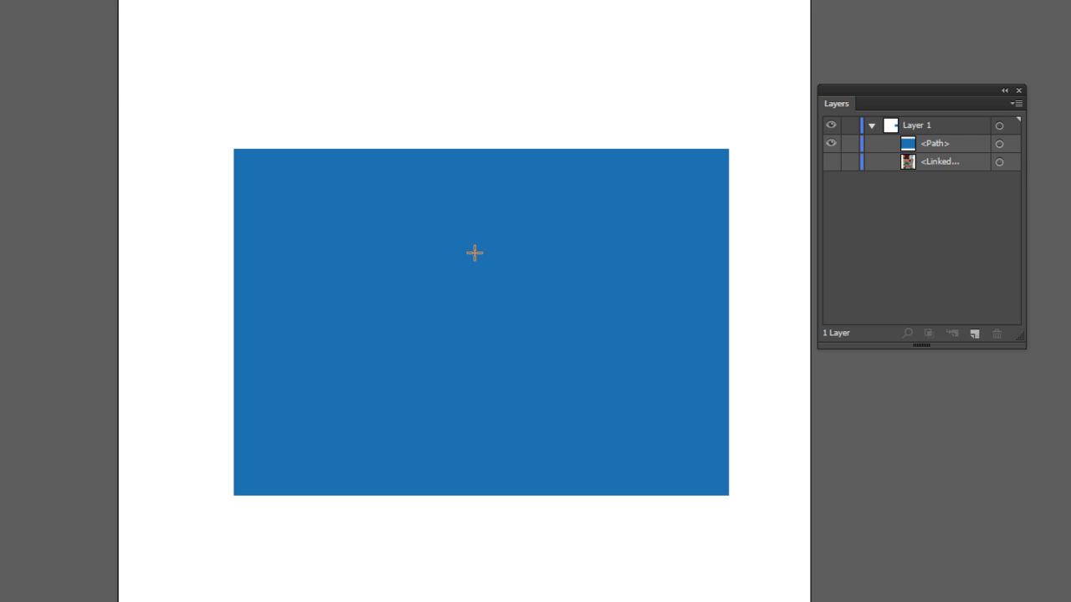
{"action": "left_click_drag", "start_coordinate": [437, 281], "coordinate": [555, 399]}
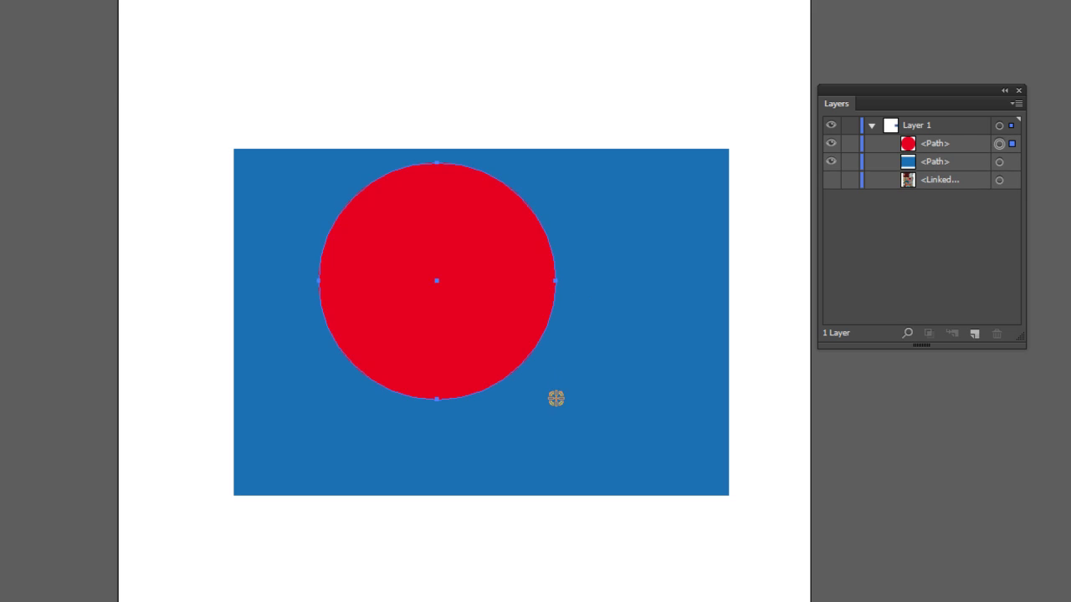
{"action": "key", "text": "v"}
{"action": "mouse_move", "coordinate": [455, 259]}
{"action": "left_mouse_down"}
{"action": "mouse_move", "coordinate": [509, 307]}
{"action": "mouse_move", "coordinate": [505, 321]}
{"action": "left_mouse_up"}
{"action": "left_click", "coordinate": [468, 76]}
{"action": "left_click", "coordinate": [468, 92]}
{"action": "left_click_drag", "start_coordinate": [401, 57], "coordinate": [579, 452]}
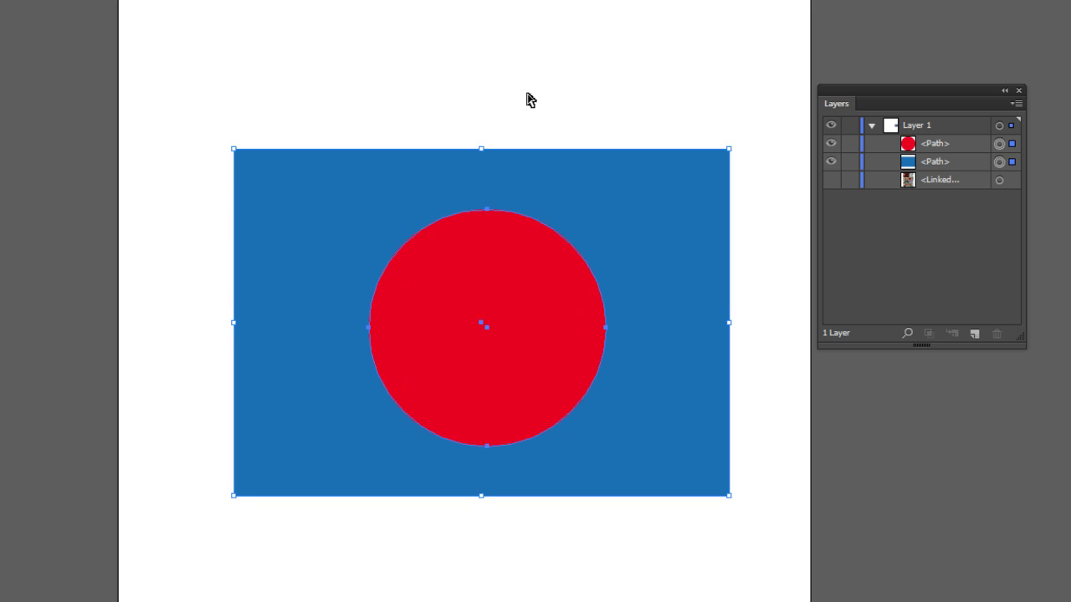
{"action": "key", "text": "ctrl+7"}
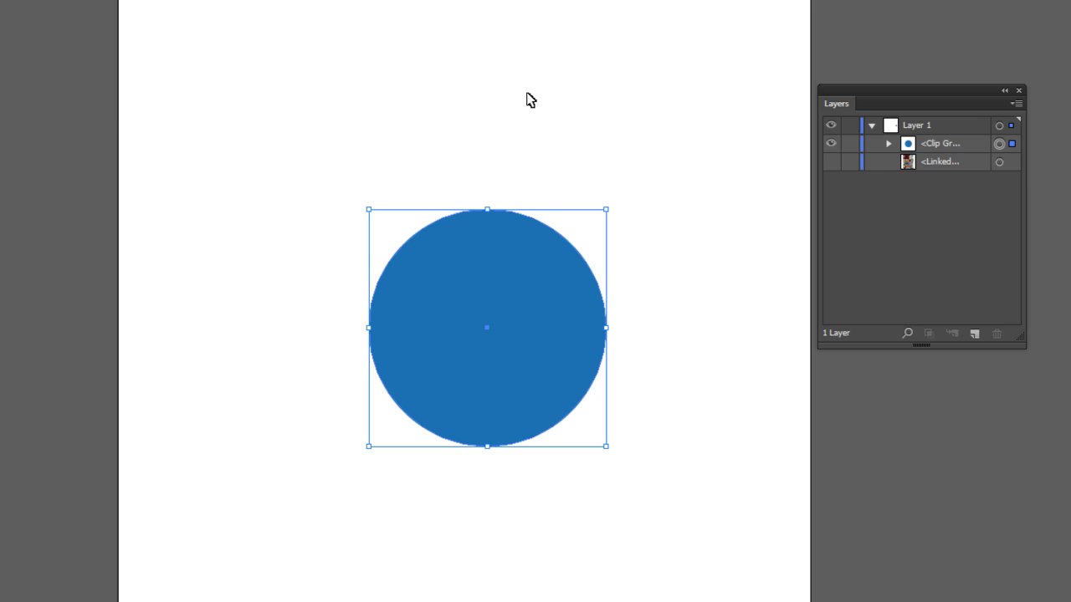
Step: Release the mask, move the red circle over the rectangle's top-left corner, and re-clip with Ctrl+7
{"action": "key", "text": "ctrl+alt+7"}
{"action": "left_click", "coordinate": [517, 387]}
{"action": "mouse_move", "coordinate": [516, 388]}
{"action": "left_mouse_down"}
{"action": "mouse_move", "coordinate": [429, 270]}
{"action": "mouse_move", "coordinate": [280, 186]}
{"action": "mouse_move", "coordinate": [279, 207]}
{"action": "left_mouse_up"}
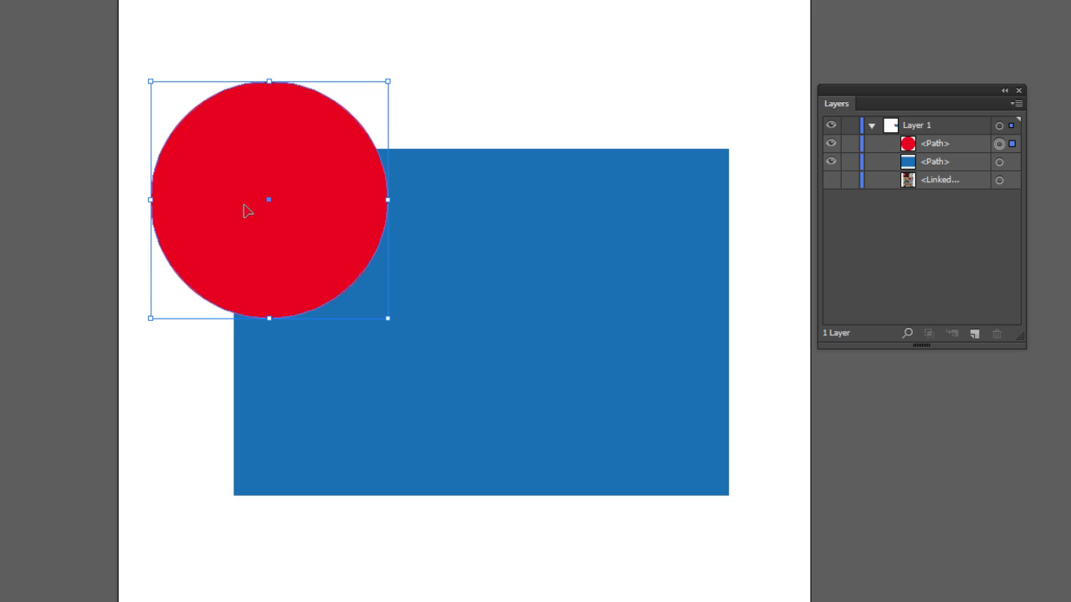
{"action": "left_click", "coordinate": [259, 72]}
{"action": "key", "text": "ctrl+a"}
{"action": "key", "text": "ctrl+7"}
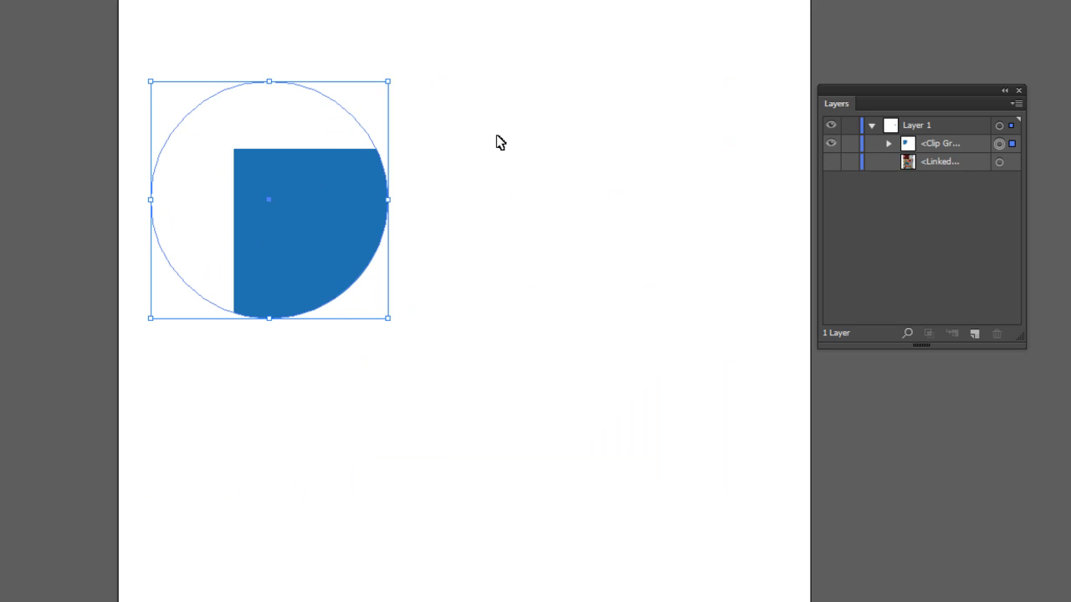
{"action": "left_click", "coordinate": [496, 143]}
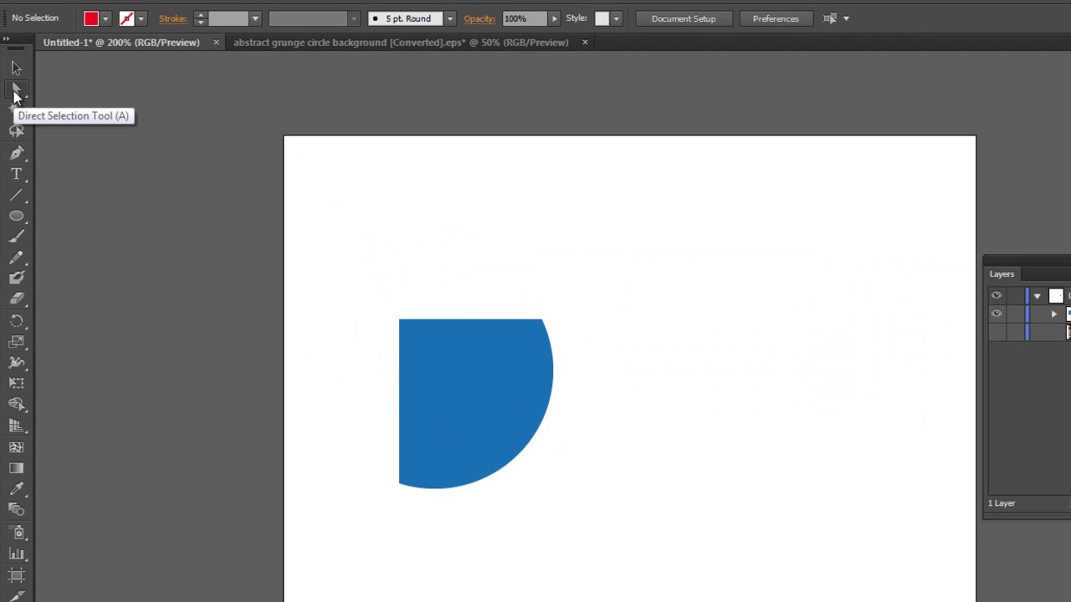
Step: Select only the circular clipping path inside the clip group using the Group Selection Tool
{"action": "left_click", "coordinate": [15, 92]}
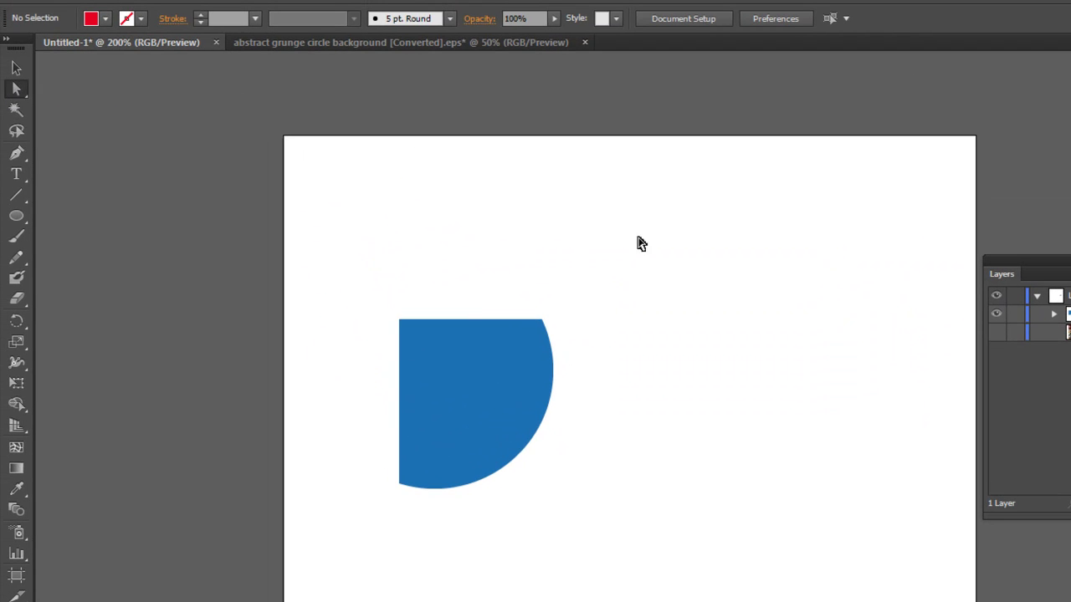
{"action": "left_click", "coordinate": [537, 309]}
{"action": "left_click", "coordinate": [537, 311]}
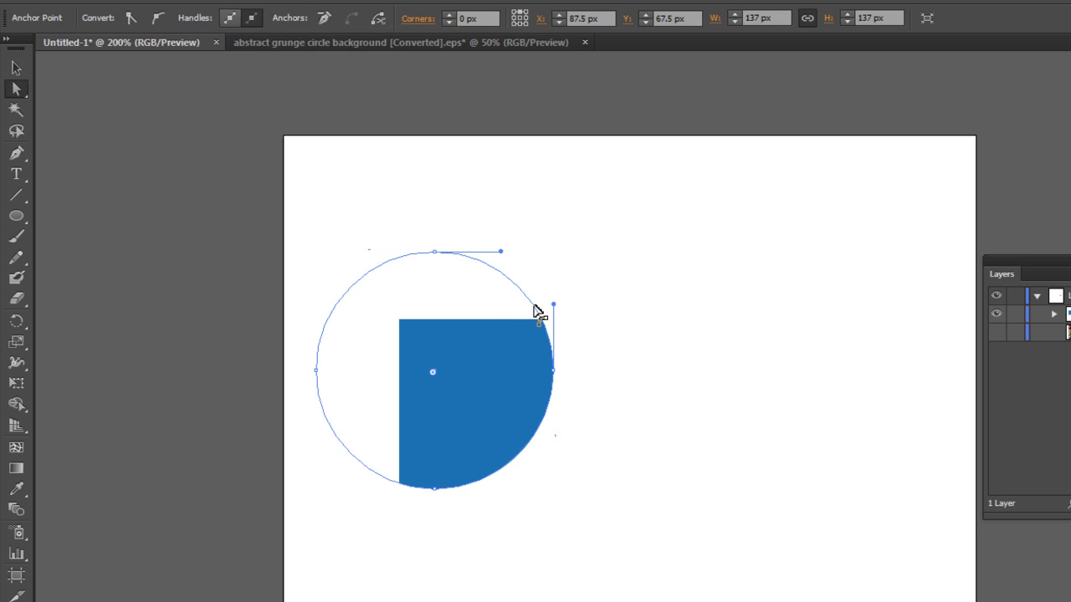
{"action": "left_click", "coordinate": [20, 85]}
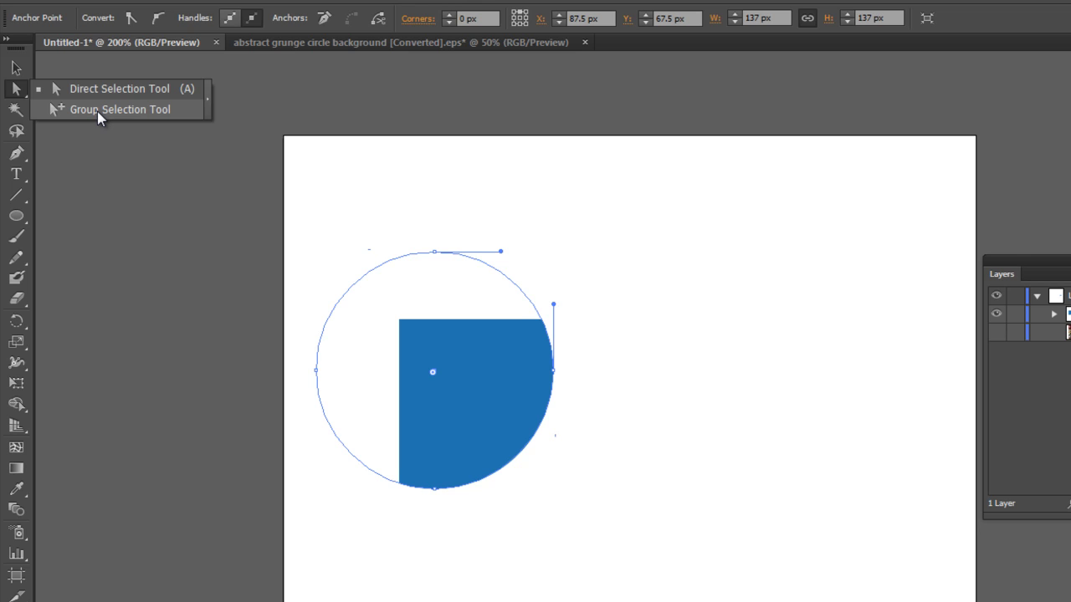
{"action": "left_click", "coordinate": [97, 112]}
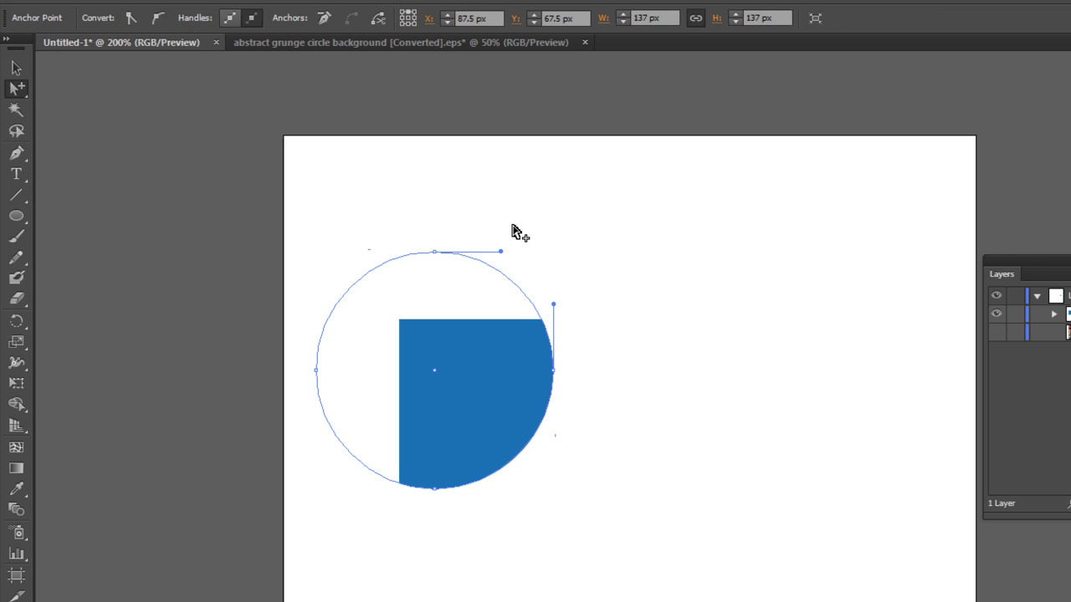
{"action": "left_click", "coordinate": [16, 88]}
{"action": "left_click", "coordinate": [52, 82]}
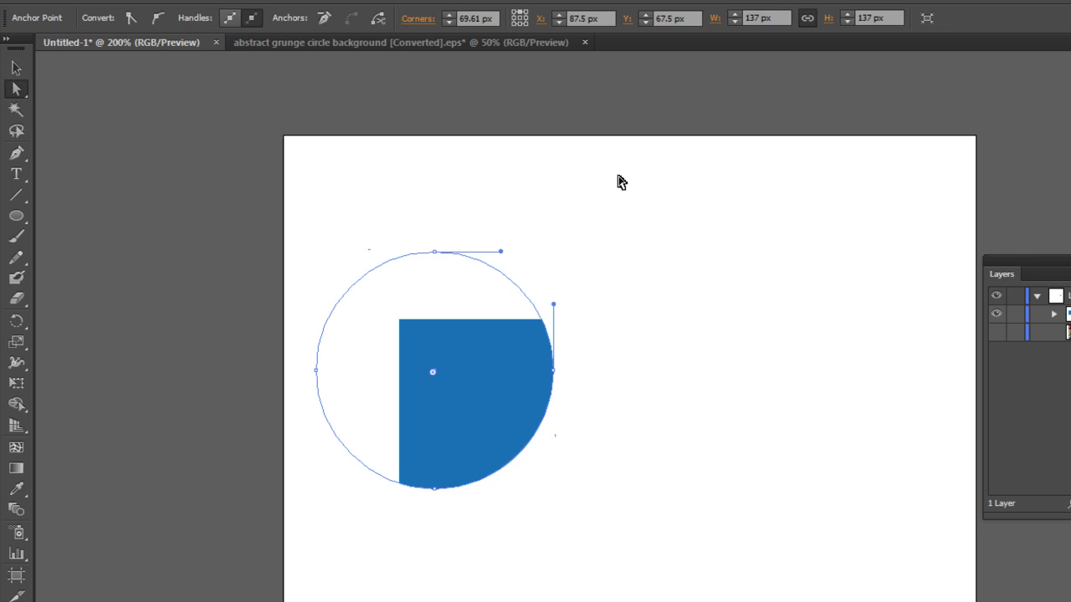
{"action": "left_click", "coordinate": [539, 274]}
{"action": "left_click", "coordinate": [532, 299]}
{"action": "left_click", "coordinate": [17, 92]}
{"action": "left_click", "coordinate": [91, 109]}
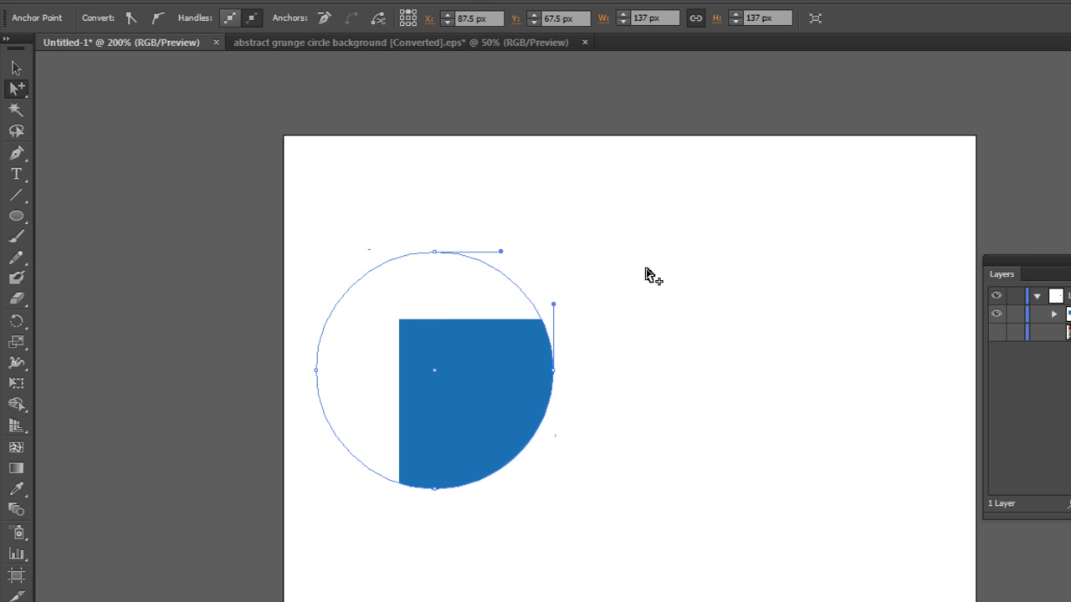
{"action": "left_click", "coordinate": [513, 285]}
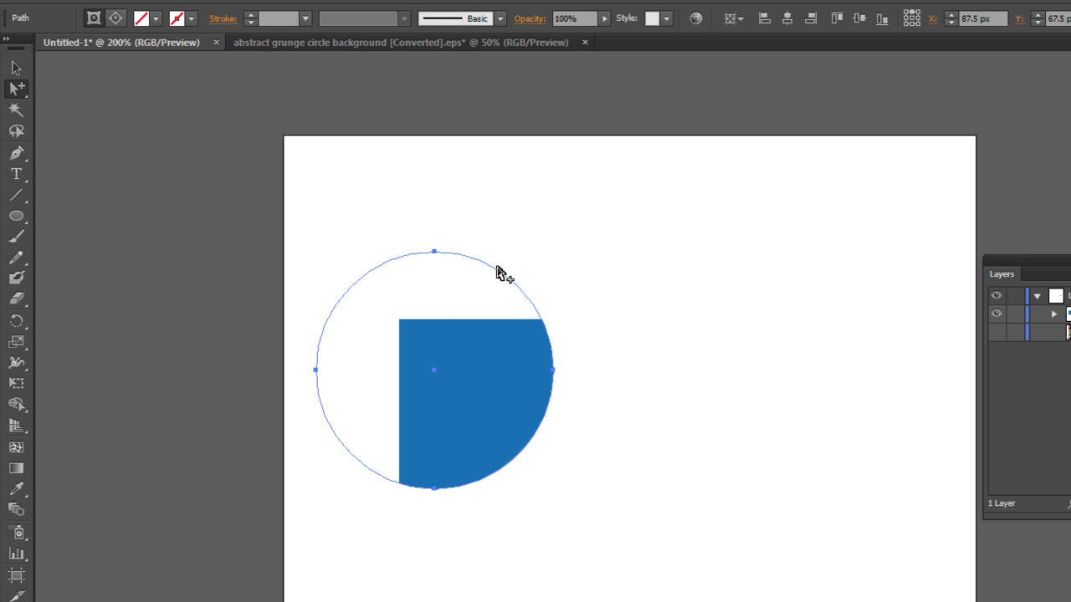
Step: Drag the circular mask down-right over the rectangle, expand the Clip Group in Layers, and fine-tune its position
{"action": "mouse_move", "coordinate": [494, 270]}
{"action": "left_mouse_down"}
{"action": "mouse_move", "coordinate": [575, 336]}
{"action": "mouse_move", "coordinate": [764, 285]}
{"action": "mouse_move", "coordinate": [715, 350]}
{"action": "mouse_move", "coordinate": [724, 358]}
{"action": "mouse_move", "coordinate": [363, 355]}
{"action": "mouse_move", "coordinate": [438, 173]}
{"action": "mouse_move", "coordinate": [561, 241]}
{"action": "mouse_move", "coordinate": [498, 166]}
{"action": "mouse_move", "coordinate": [633, 318]}
{"action": "mouse_move", "coordinate": [583, 234]}
{"action": "mouse_move", "coordinate": [706, 194]}
{"action": "mouse_move", "coordinate": [748, 117]}
{"action": "mouse_move", "coordinate": [604, 191]}
{"action": "left_mouse_up"}
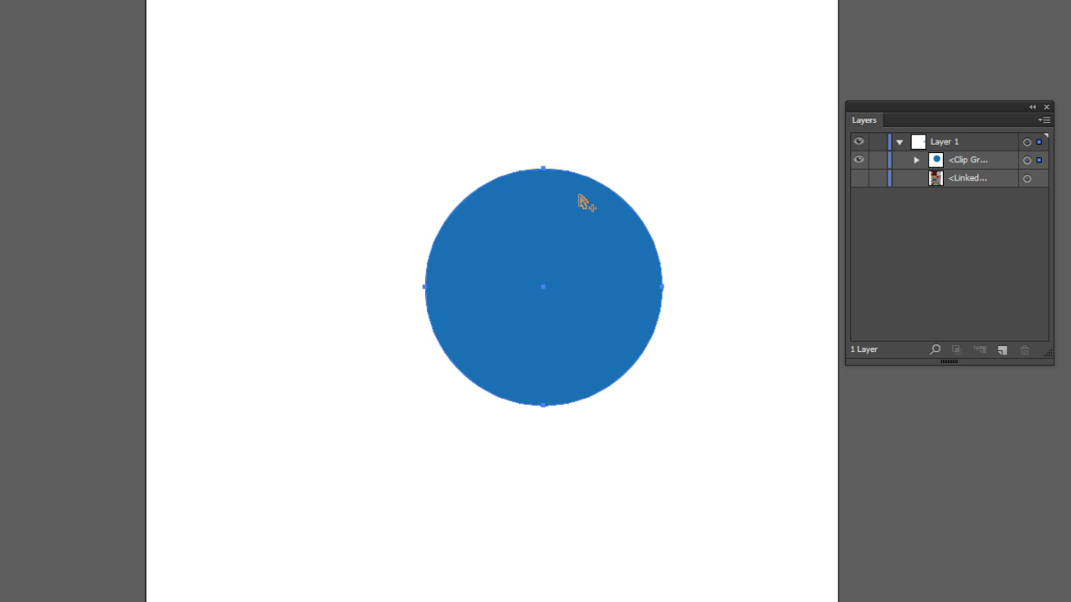
{"action": "mouse_move", "coordinate": [595, 185]}
{"action": "left_mouse_down"}
{"action": "mouse_move", "coordinate": [552, 192]}
{"action": "mouse_move", "coordinate": [576, 192]}
{"action": "left_mouse_up"}
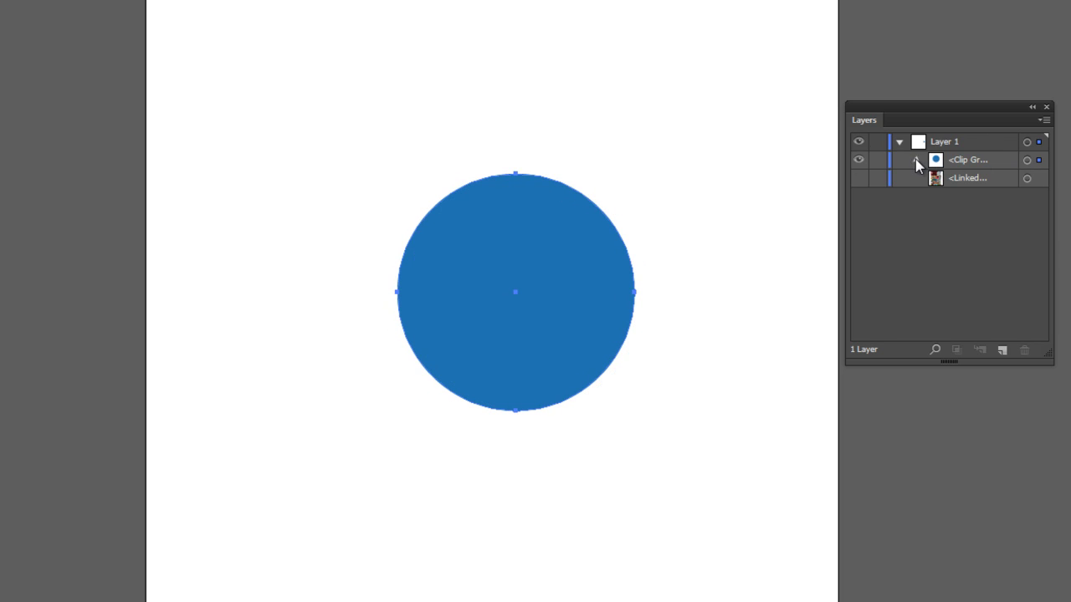
{"action": "left_click", "coordinate": [916, 159]}
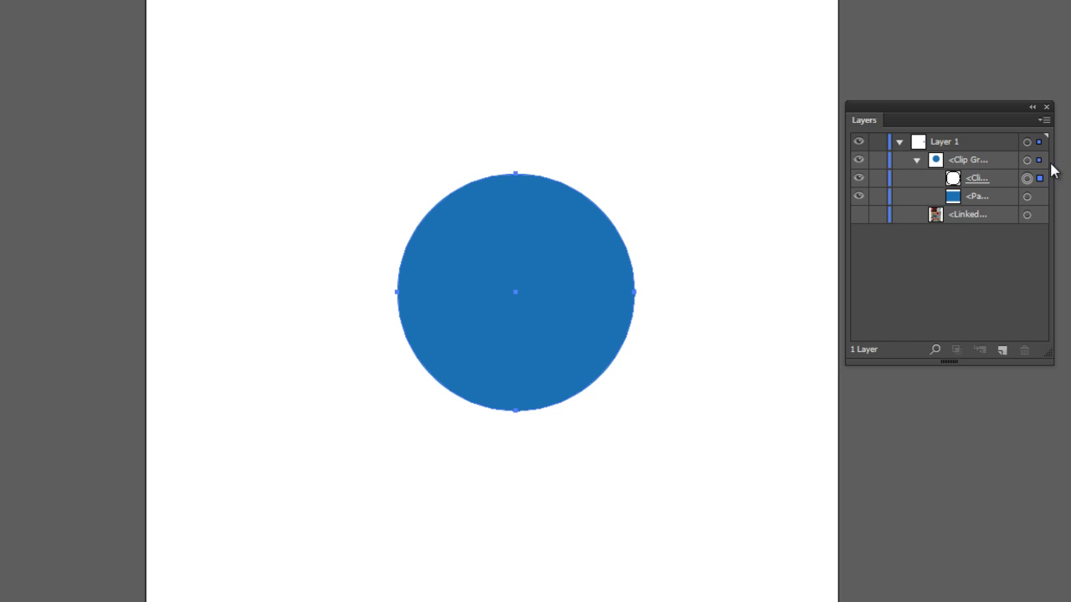
{"action": "left_click_drag", "start_coordinate": [1052, 164], "coordinate": [1070, 164]}
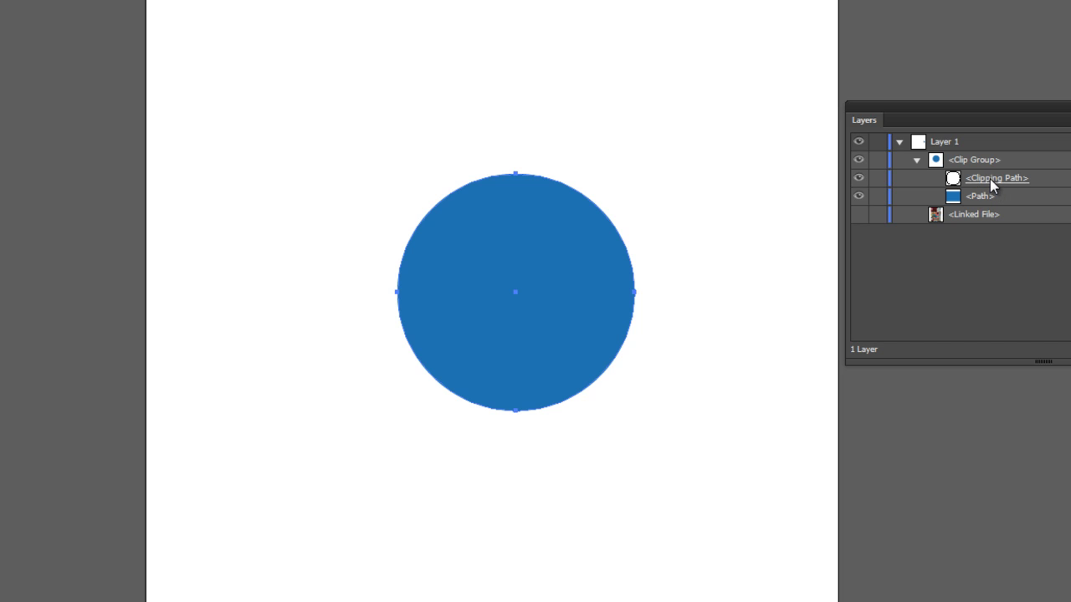
{"action": "mouse_move", "coordinate": [580, 197]}
{"action": "left_mouse_down"}
{"action": "mouse_move", "coordinate": [553, 170]}
{"action": "mouse_move", "coordinate": [567, 139]}
{"action": "left_mouse_up"}
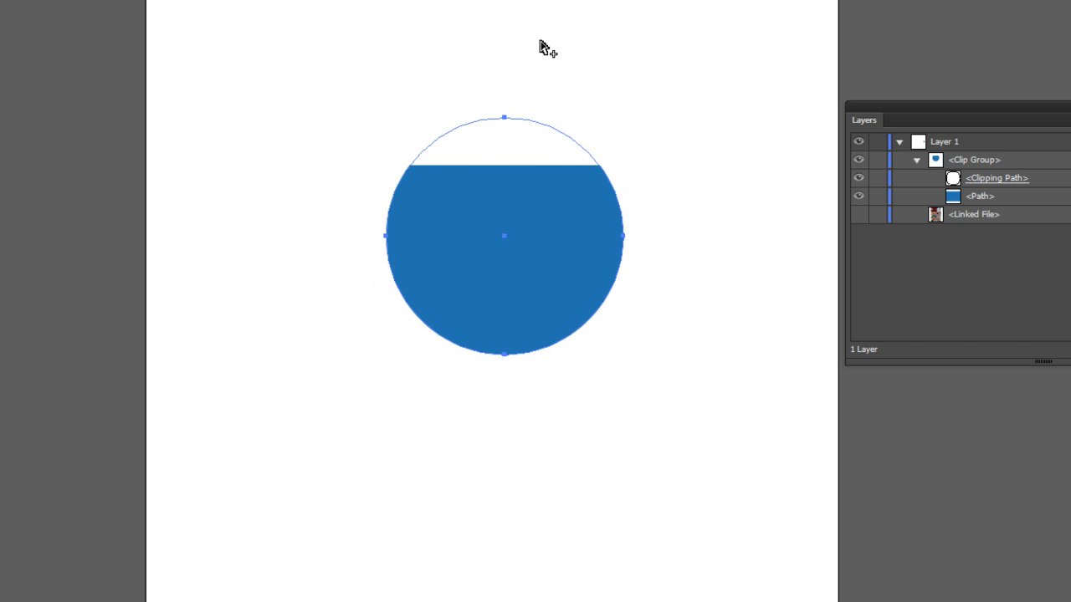
{"action": "key", "text": "ctrl+z"}
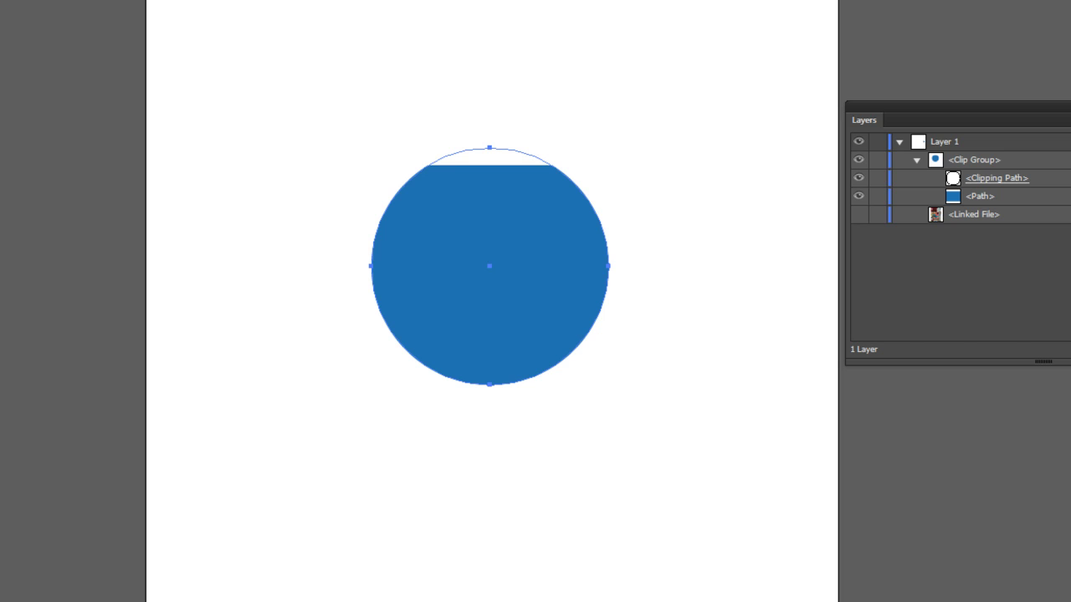
{"action": "key", "text": "v"}
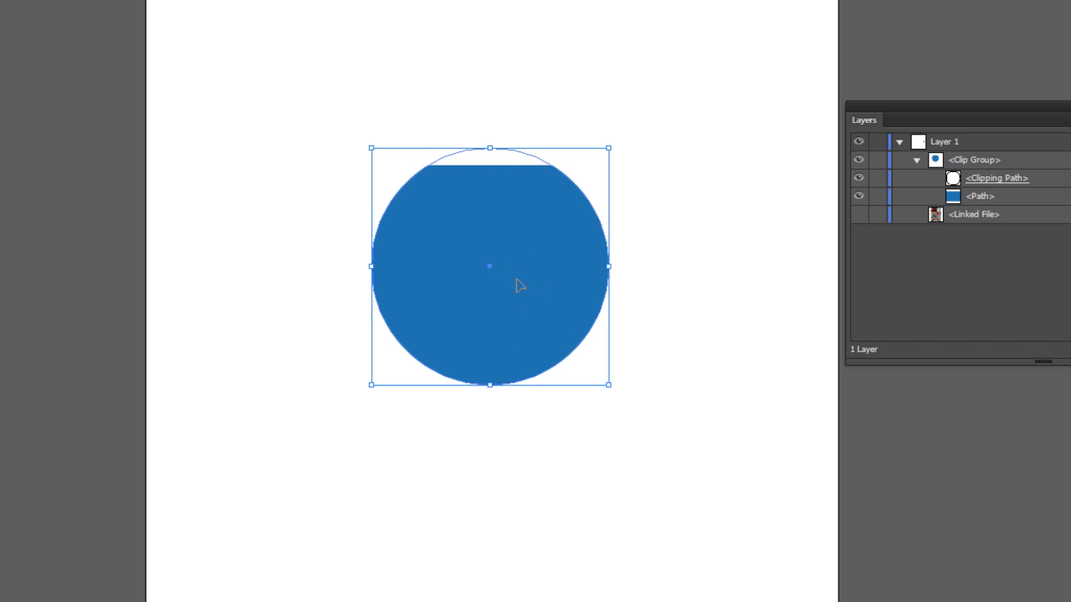
Step: Release the clipping mask on the clipped circle and deselect both objects
{"action": "right_click", "coordinate": [499, 245]}
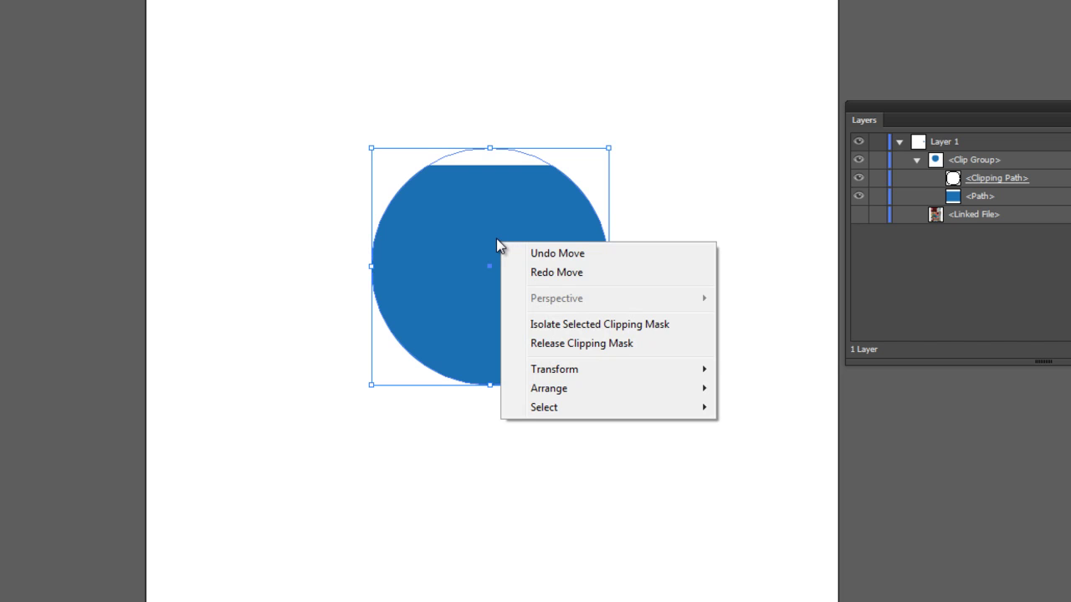
{"action": "left_click", "coordinate": [566, 350]}
{"action": "left_click", "coordinate": [569, 96]}
Step: Move the unfilled circle path up and reselect it over the blue rectangle
{"action": "left_click", "coordinate": [533, 159]}
{"action": "left_click_drag", "start_coordinate": [533, 159], "coordinate": [481, 79]}
{"action": "left_click", "coordinate": [609, 225]}
{"action": "left_click", "coordinate": [420, 49]}
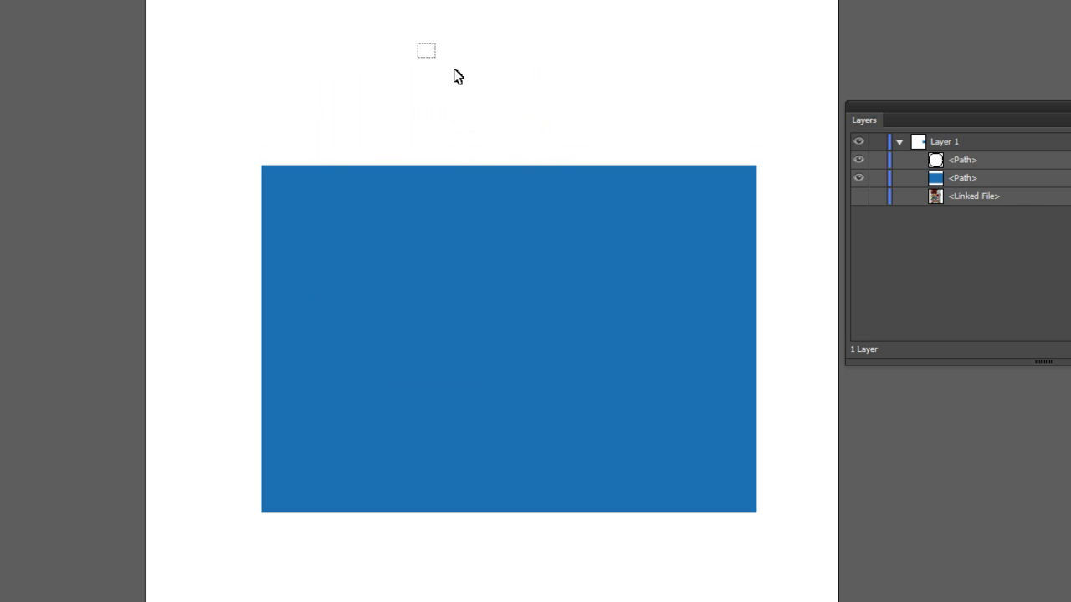
{"action": "left_click_drag", "start_coordinate": [418, 45], "coordinate": [585, 134]}
{"action": "left_click", "coordinate": [586, 67]}
{"action": "left_click_drag", "start_coordinate": [404, 41], "coordinate": [607, 114]}
{"action": "left_click_drag", "start_coordinate": [595, 241], "coordinate": [596, 259]}
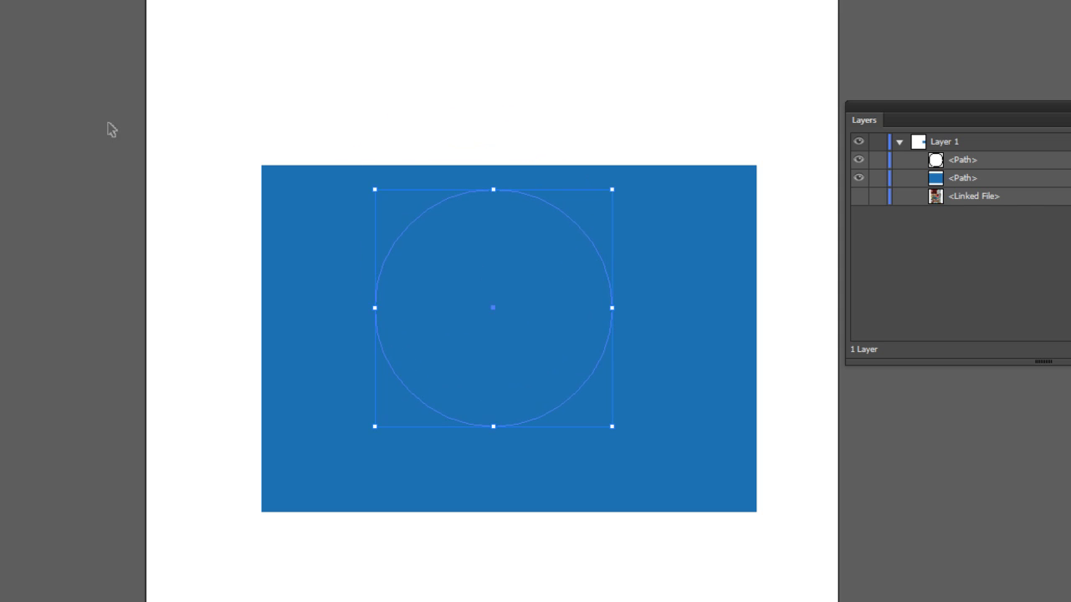
Step: Delete the circle and draw a hexagon centred in the blue rectangle
{"action": "key", "text": "Delete"}
{"action": "left_click", "coordinate": [4, 62]}
{"action": "left_click", "coordinate": [3, 123]}
{"action": "left_click_drag", "start_coordinate": [507, 301], "coordinate": [603, 361]}
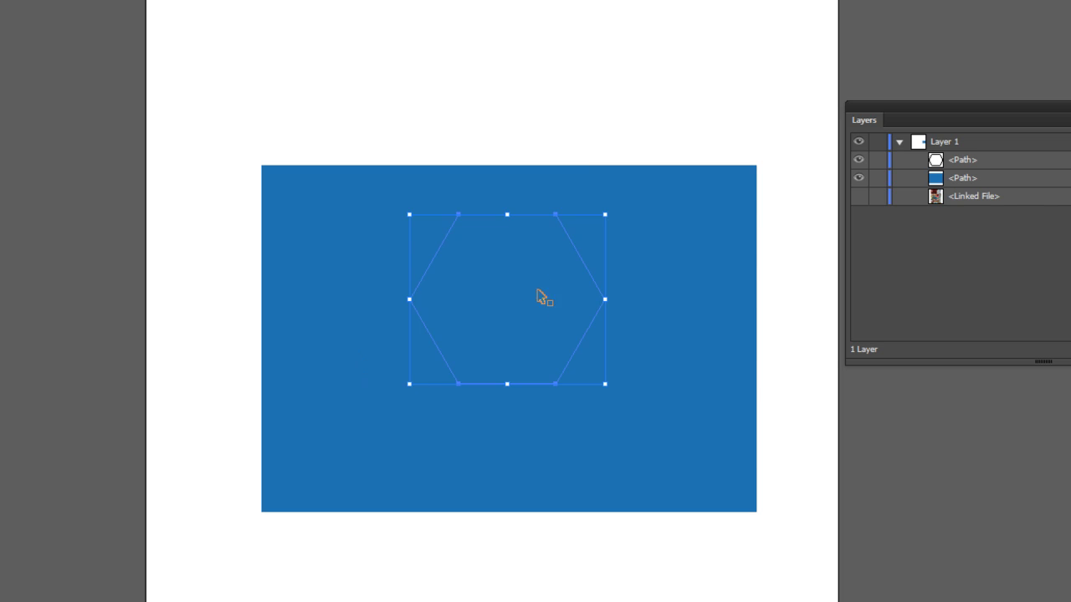
{"action": "left_click_drag", "start_coordinate": [573, 248], "coordinate": [574, 124]}
{"action": "key", "text": "ctrl+z"}
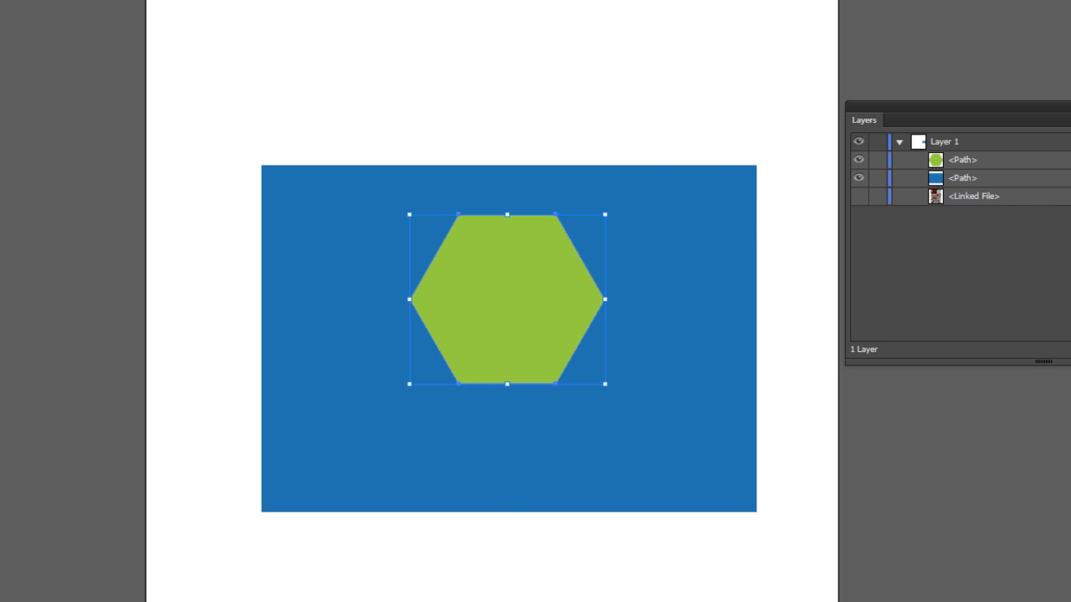
Step: Try clipping the rectangle to the hexagon with Ctrl+7, then undo it
{"action": "left_click_drag", "start_coordinate": [459, 53], "coordinate": [645, 399]}
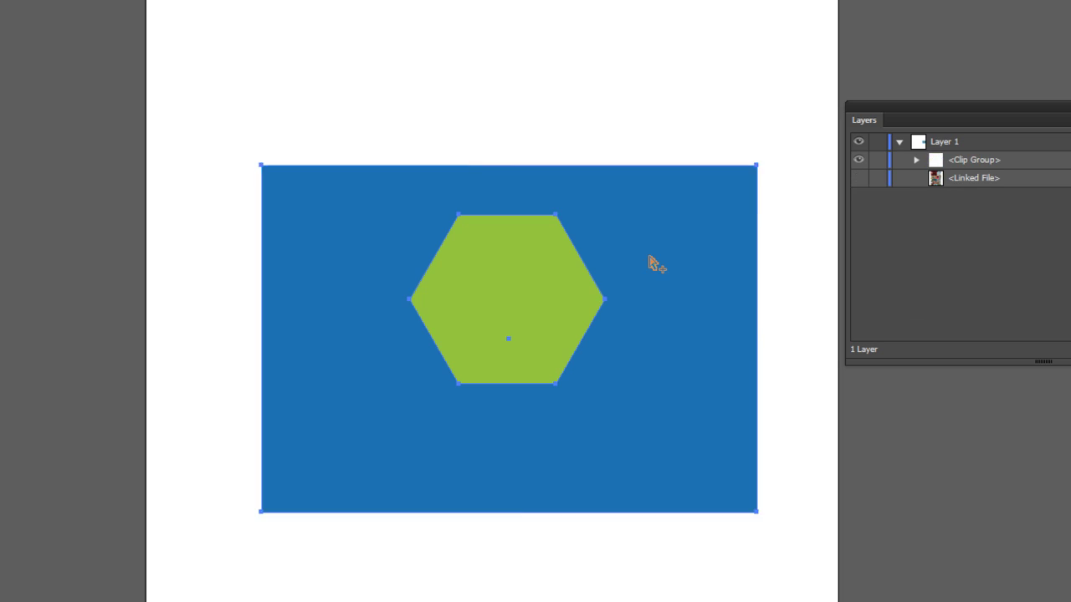
{"action": "key", "text": "ctrl+7"}
{"action": "left_click", "coordinate": [633, 196]}
{"action": "key", "text": "ctrl+z"}
Step: Set the green hexagon's fill to None
{"action": "left_click", "coordinate": [641, 145]}
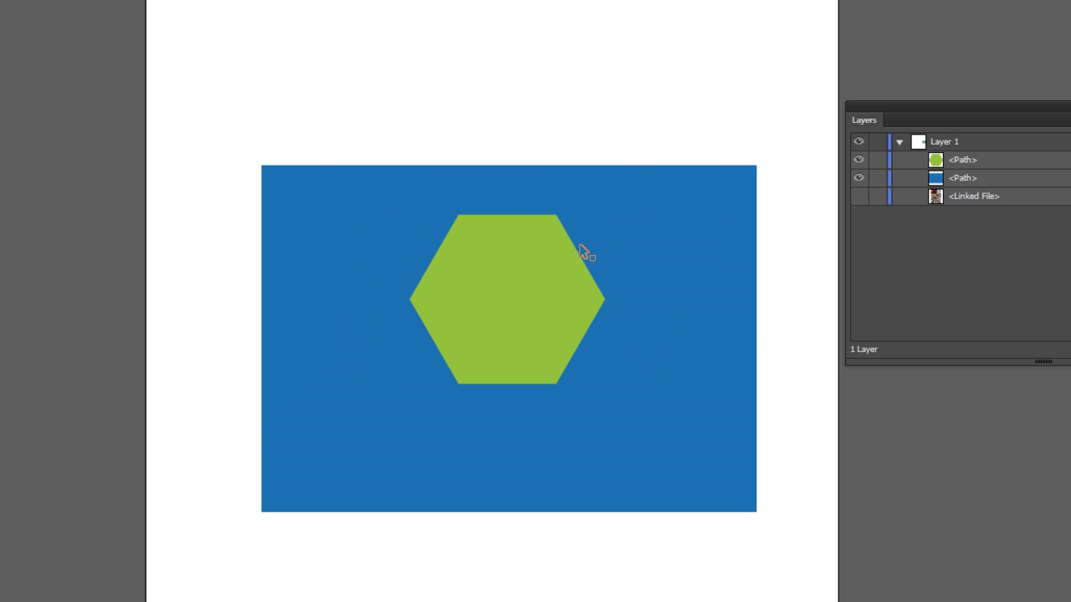
{"action": "left_click", "coordinate": [567, 253]}
{"action": "key", "text": "slash"}
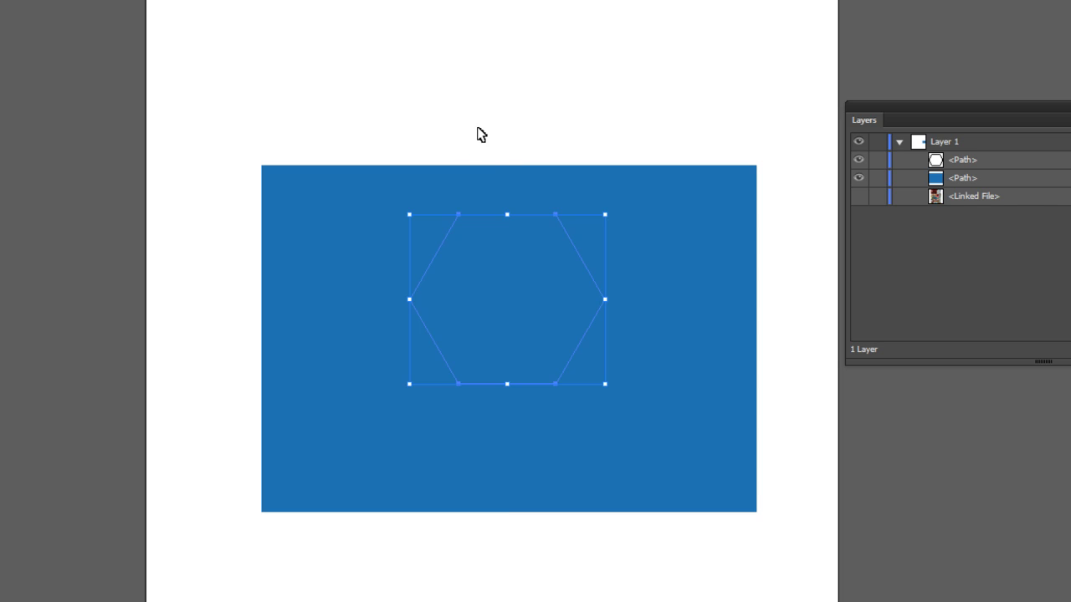
Step: Clip the blue rectangle to the hexagon, then release the mask again
{"action": "left_click_drag", "start_coordinate": [463, 122], "coordinate": [693, 445]}
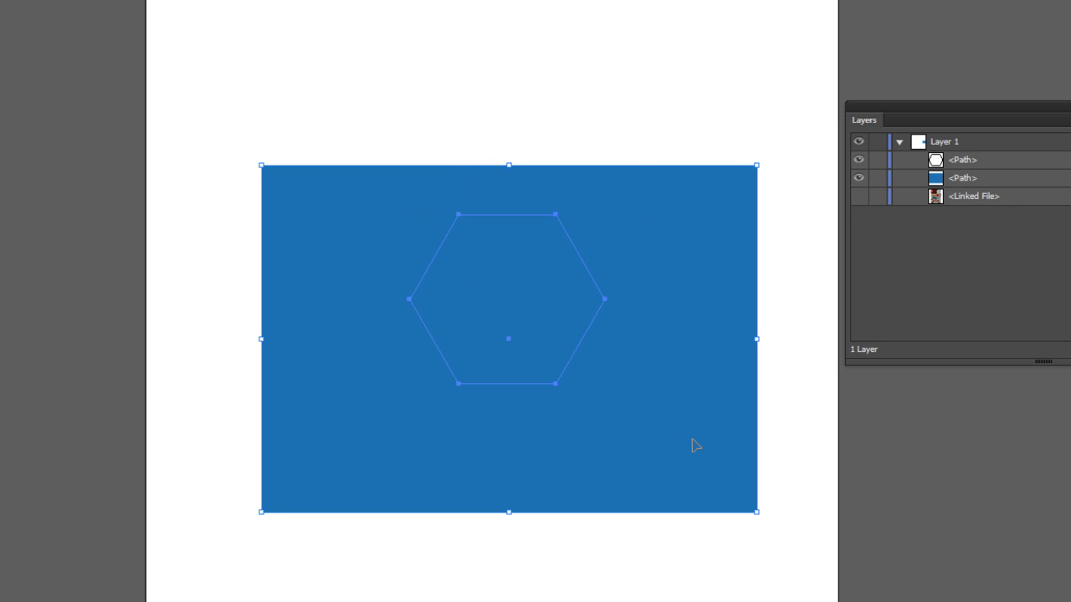
{"action": "key", "text": "ctrl+7"}
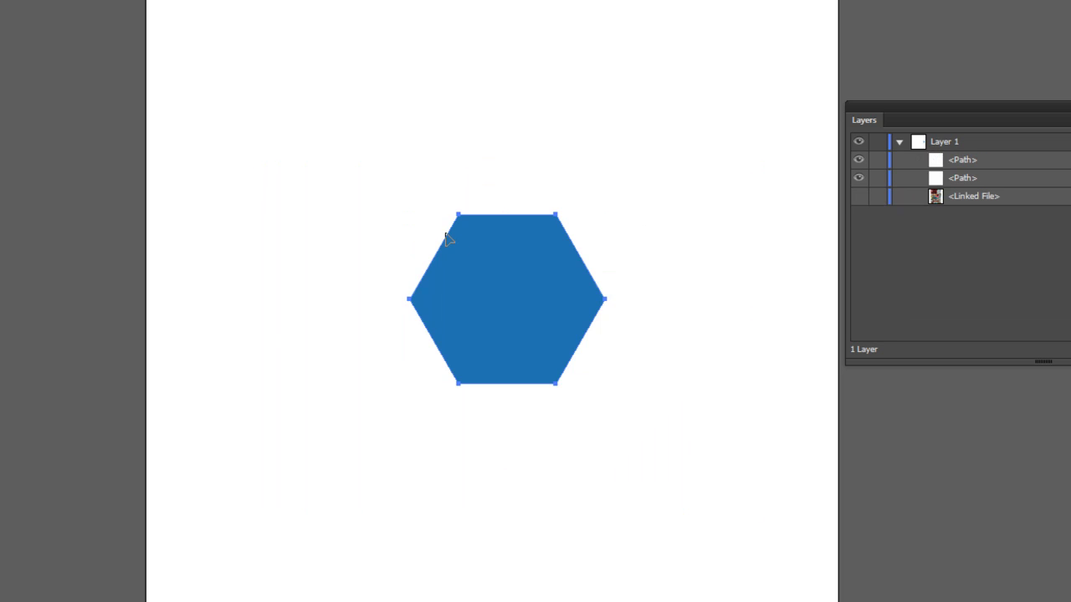
{"action": "key", "text": "ctrl+alt+7"}
{"action": "left_click", "coordinate": [532, 105]}
Step: Check the shapes in Outline view, then delete the blue rectangle and hexagon path
{"action": "left_click", "coordinate": [559, 236]}
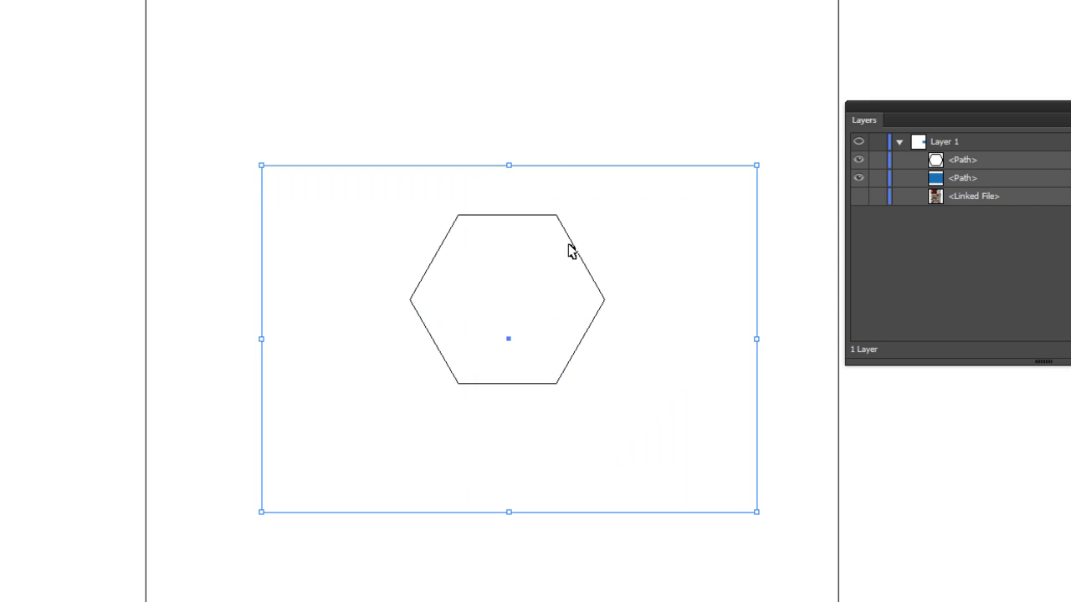
{"action": "key", "text": "ctrl+y"}
{"action": "left_click", "coordinate": [580, 255]}
{"action": "key", "text": "ctrl+y"}
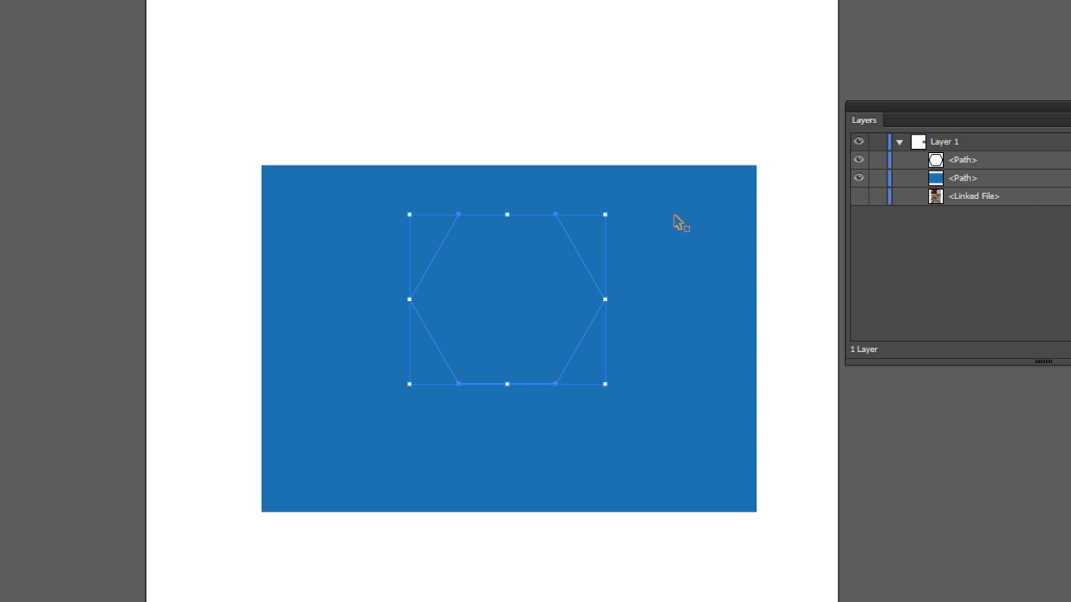
{"action": "left_click", "coordinate": [676, 222]}
{"action": "key", "text": "Delete"}
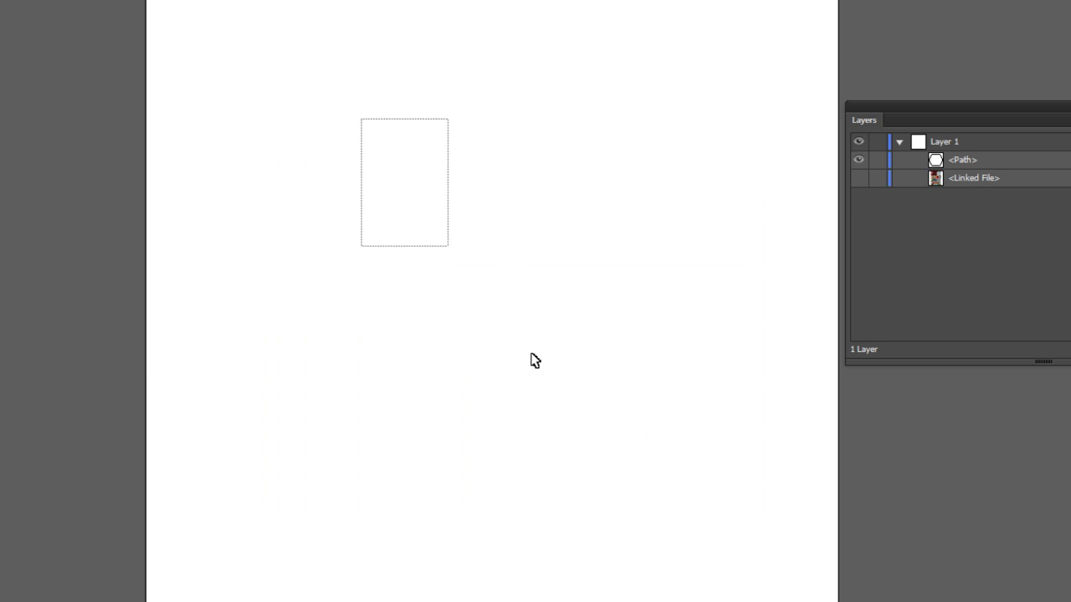
{"action": "left_click", "coordinate": [410, 194]}
{"action": "key", "text": "Delete"}
Step: Zoom out and turn on the linked photo's visibility
{"action": "key", "text": "ctrl+minus"}
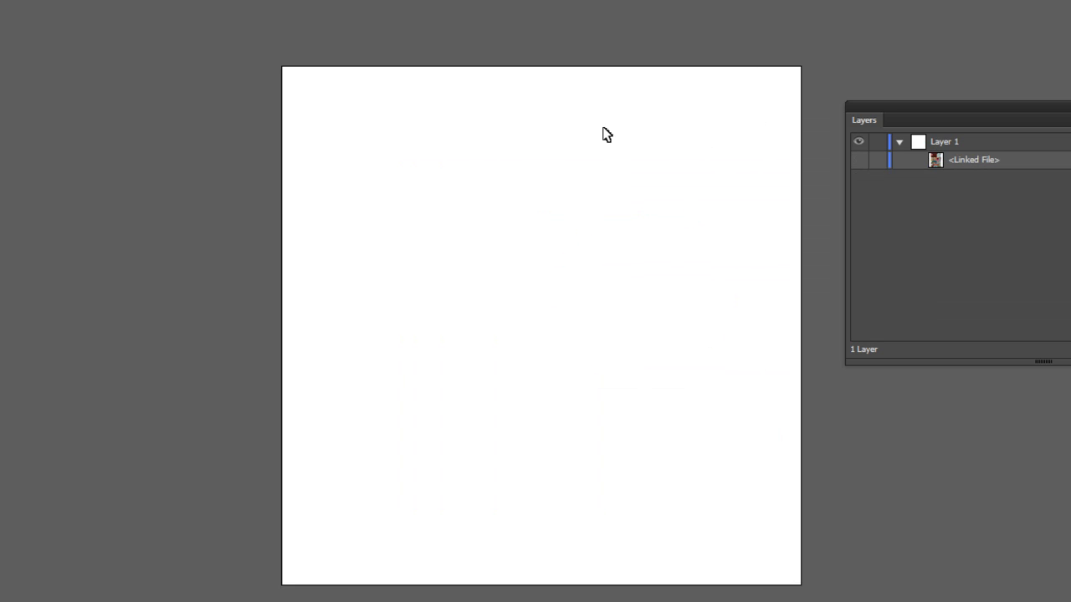
{"action": "scroll", "coordinate": [507, 203], "scroll_direction": "left", "scroll_amount": 3}
{"action": "scroll", "coordinate": [325, 309], "scroll_direction": "left", "scroll_amount": 5}
{"action": "scroll", "coordinate": [145, 383], "scroll_direction": "left", "scroll_amount": 3}
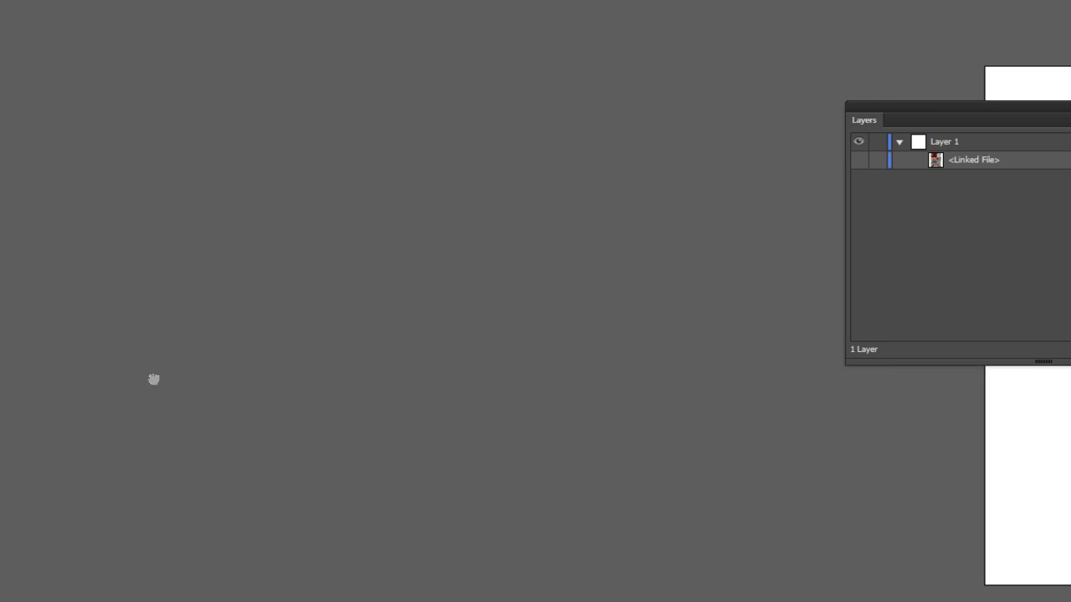
{"action": "scroll", "coordinate": [413, 409], "scroll_direction": "left", "scroll_amount": 3}
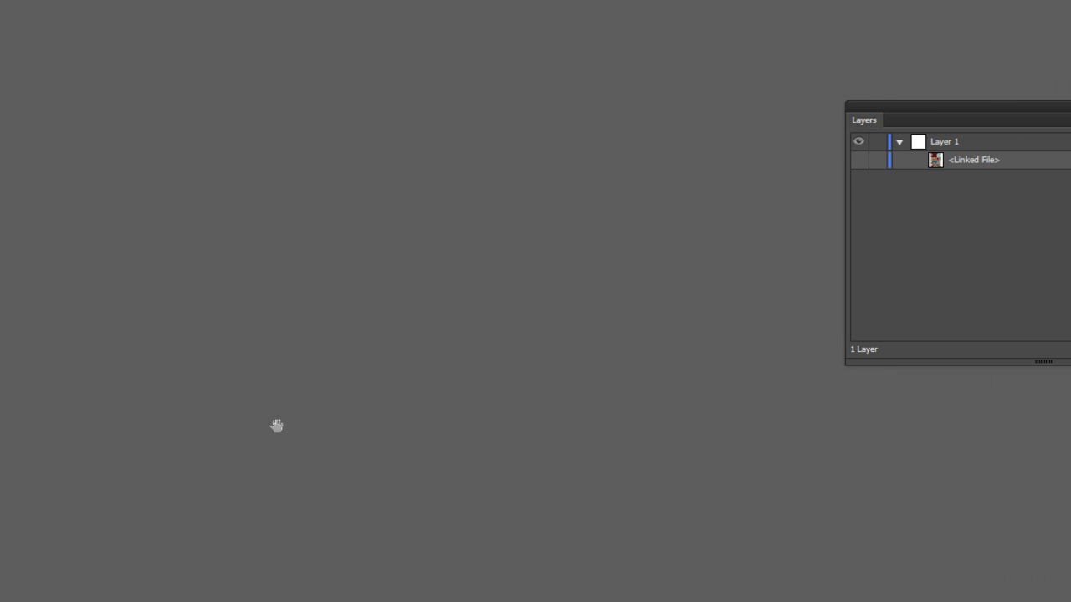
{"action": "left_click", "coordinate": [857, 160]}
{"action": "scroll", "coordinate": [544, 387], "scroll_direction": "right", "scroll_amount": 2}
Step: Drag the bookstore photo onto the artboard near its centre
{"action": "left_click", "coordinate": [105, 412]}
{"action": "left_click_drag", "start_coordinate": [105, 412], "coordinate": [861, 490]}
{"action": "scroll", "coordinate": [277, 482], "scroll_direction": "right", "scroll_amount": 2}
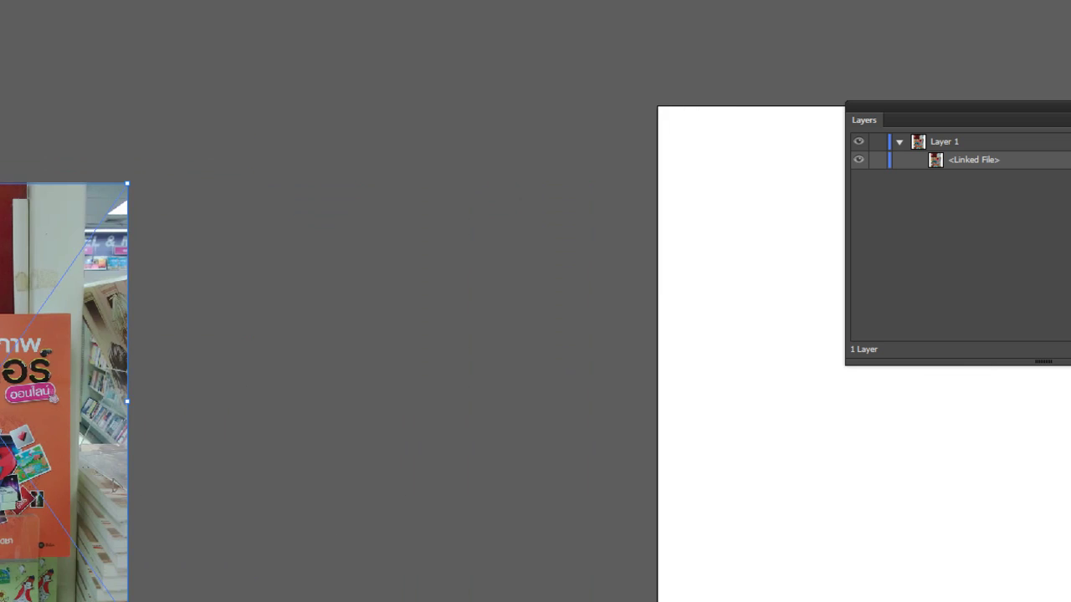
{"action": "left_click_drag", "start_coordinate": [815, 449], "coordinate": [364, 501]}
{"action": "mouse_move", "coordinate": [223, 348]}
{"action": "left_mouse_down"}
{"action": "mouse_move", "coordinate": [536, 306]}
{"action": "mouse_move", "coordinate": [545, 292]}
{"action": "left_mouse_up"}
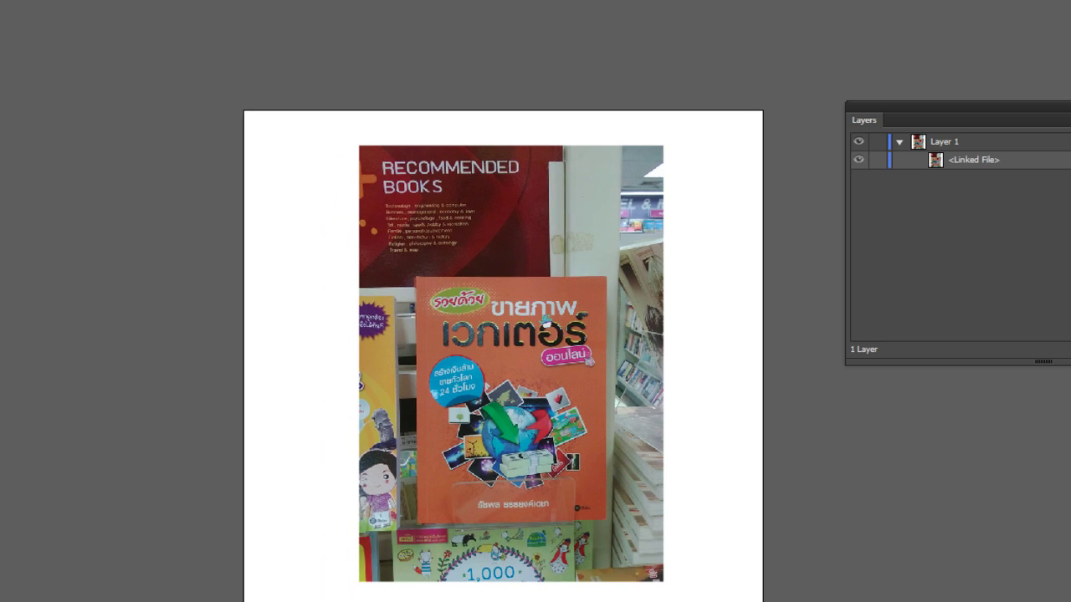
{"action": "left_click_drag", "start_coordinate": [549, 333], "coordinate": [523, 297]}
{"action": "scroll", "coordinate": [527, 297], "scroll_direction": "up", "scroll_amount": 1}
{"action": "left_click_drag", "start_coordinate": [402, 315], "coordinate": [481, 288]}
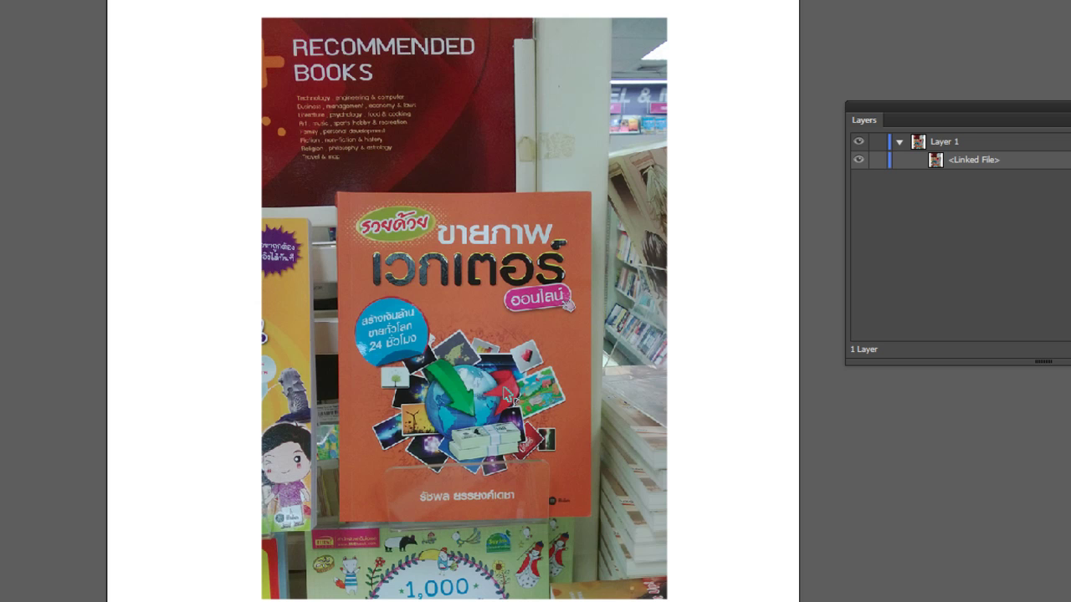
{"action": "left_click_drag", "start_coordinate": [502, 393], "coordinate": [484, 392]}
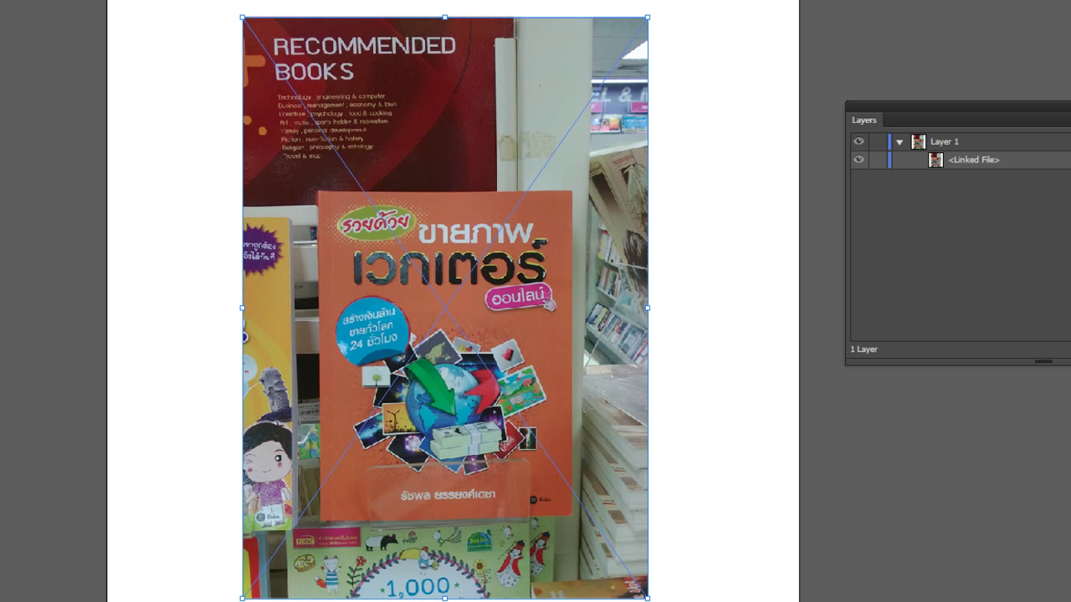
Step: Deselect the photo, pan left, and switch to the Pen tool
{"action": "left_click", "coordinate": [856, 465]}
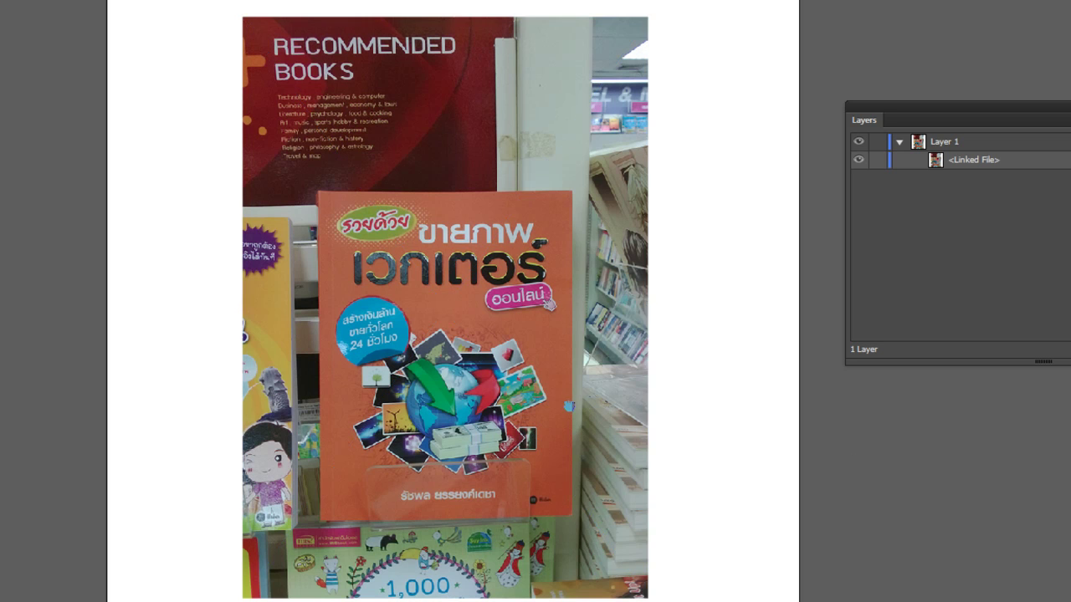
{"action": "left_click_drag", "start_coordinate": [621, 428], "coordinate": [569, 433]}
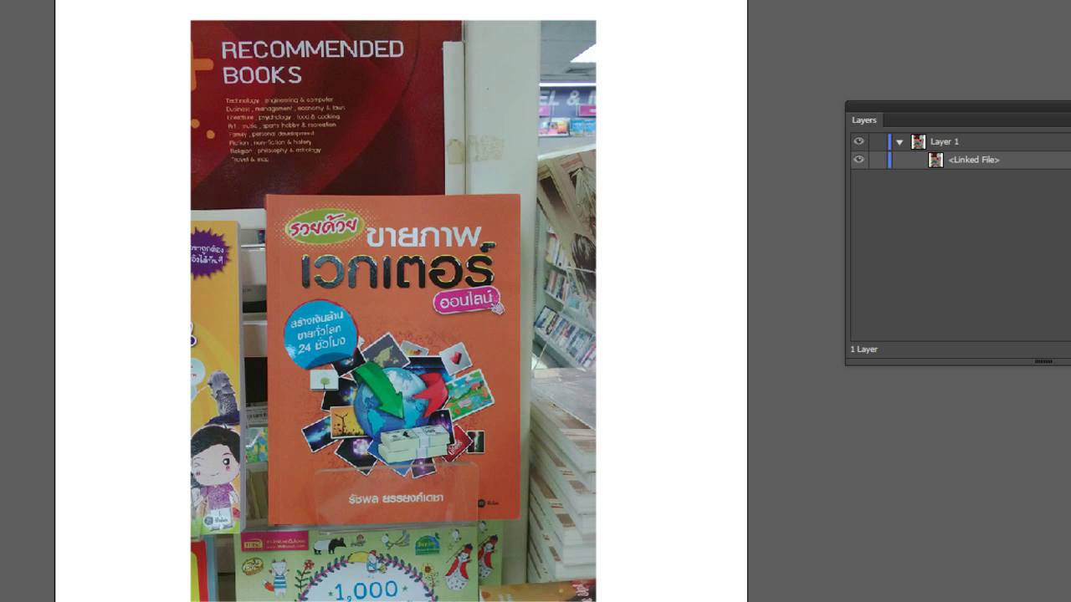
{"action": "left_click", "coordinate": [4, 33]}
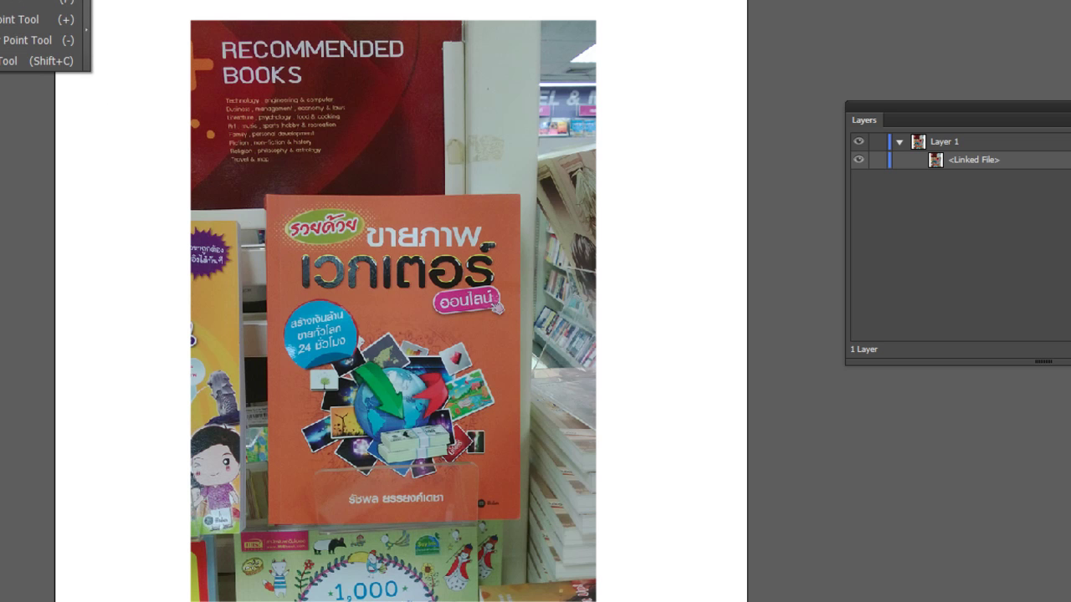
{"action": "key", "text": "Escape"}
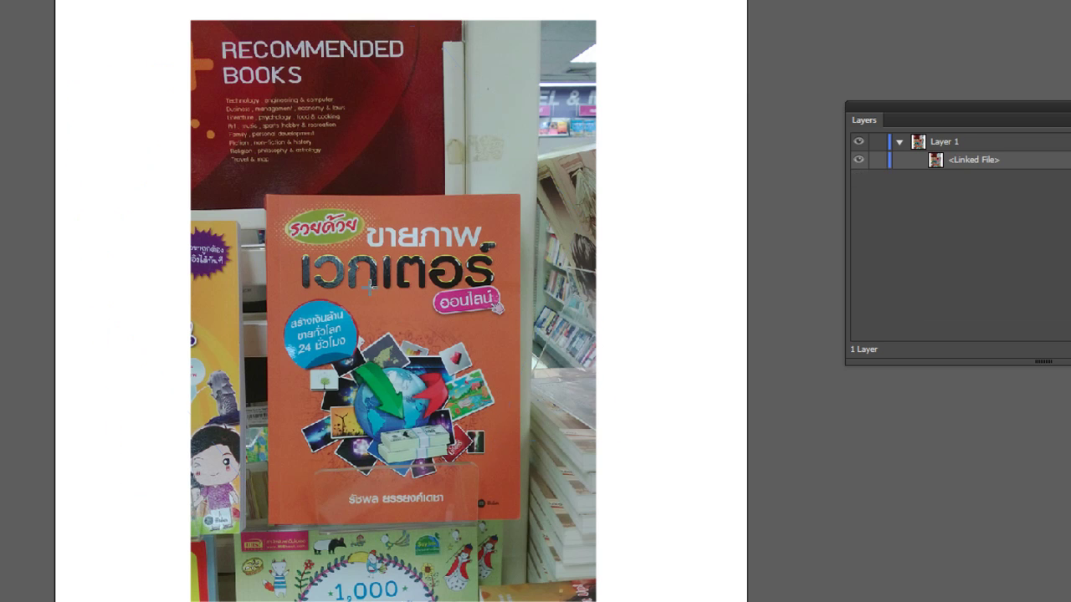
Step: Close the hexagon path and clip the photo to it with Ctrl+7
{"action": "left_click", "coordinate": [543, 404]}
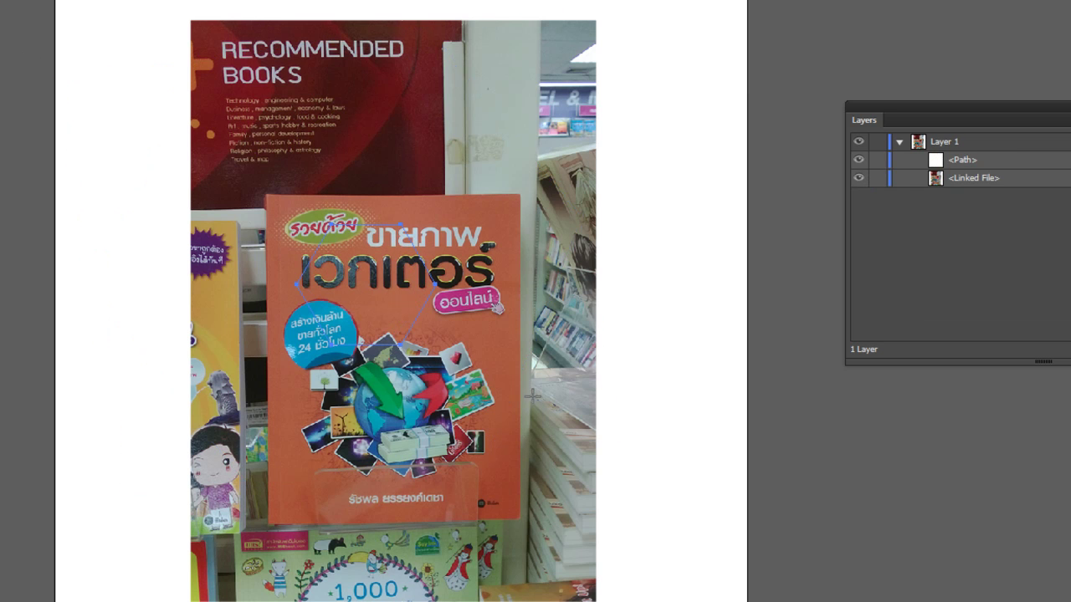
{"action": "key", "text": "v"}
{"action": "left_click_drag", "start_coordinate": [303, 17], "coordinate": [481, 204]}
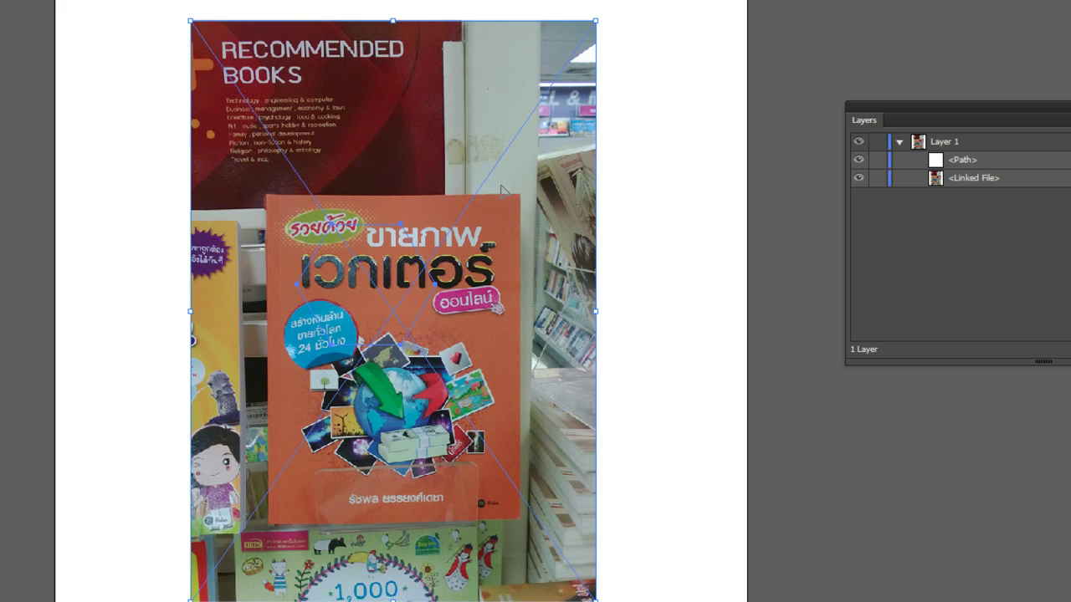
{"action": "key", "text": "ctrl+7"}
Step: Move the hexagon clip group into place near the artboard centre
{"action": "key", "text": "ctrl+shift+a"}
{"action": "left_click", "coordinate": [369, 295]}
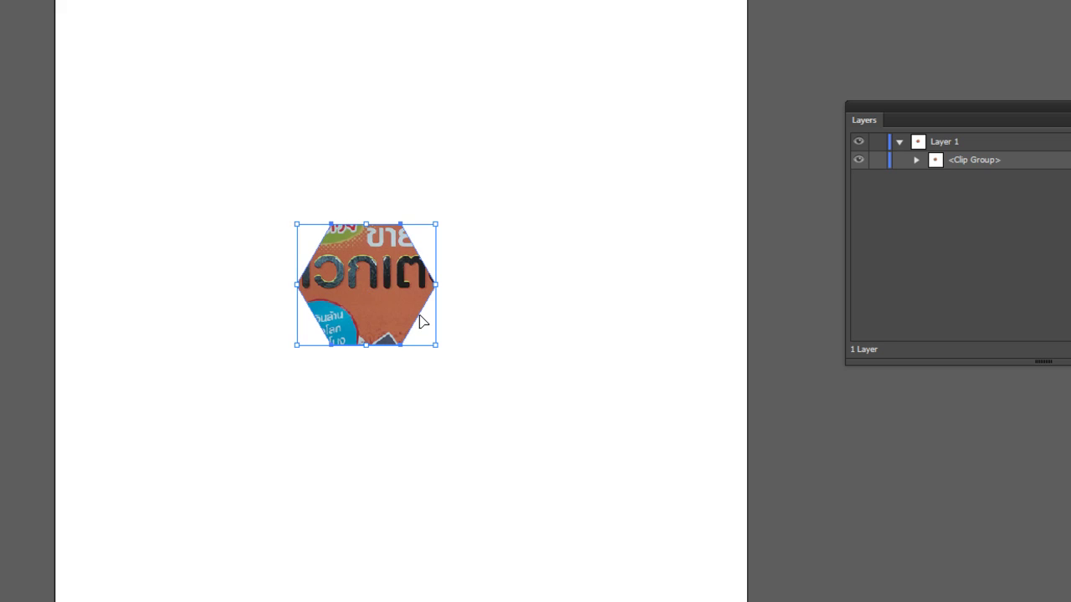
{"action": "mouse_move", "coordinate": [420, 322]}
{"action": "left_mouse_down"}
{"action": "mouse_move", "coordinate": [506, 358]}
{"action": "mouse_move", "coordinate": [432, 328]}
{"action": "mouse_move", "coordinate": [516, 232]}
{"action": "mouse_move", "coordinate": [474, 335]}
{"action": "left_mouse_up"}
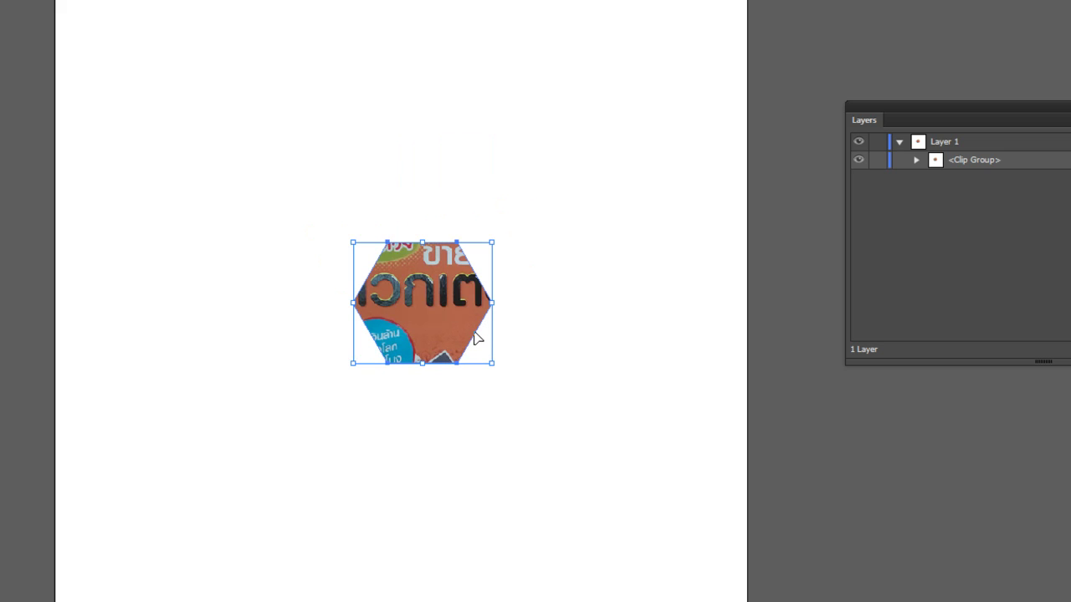
{"action": "left_click_drag", "start_coordinate": [474, 338], "coordinate": [559, 253]}
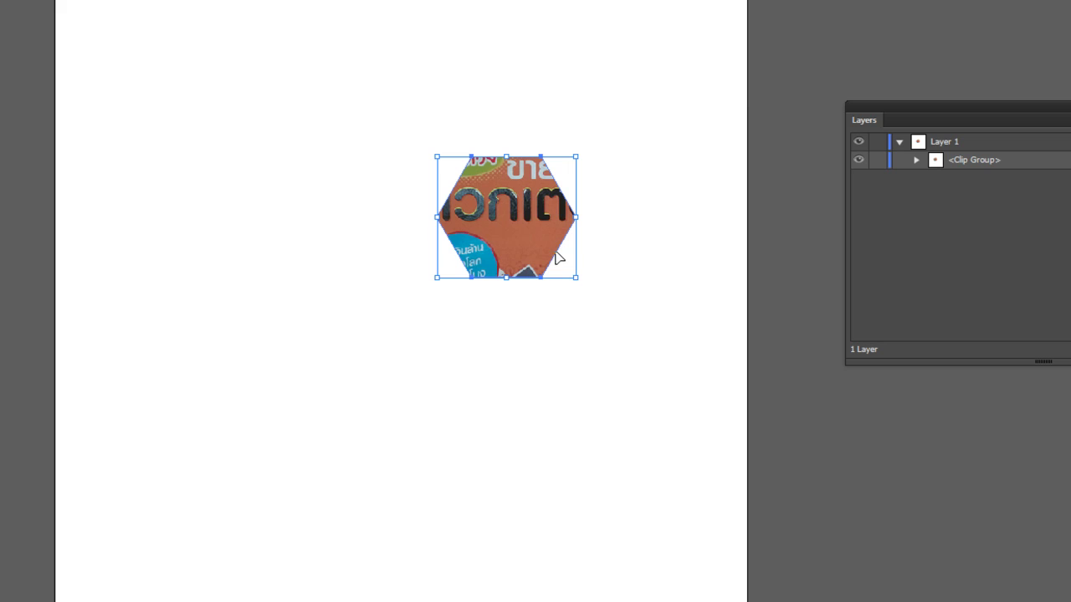
{"action": "mouse_move", "coordinate": [558, 259]}
{"action": "left_mouse_down"}
{"action": "mouse_move", "coordinate": [483, 277]}
{"action": "mouse_move", "coordinate": [364, 428]}
{"action": "mouse_move", "coordinate": [457, 313]}
{"action": "mouse_move", "coordinate": [495, 289]}
{"action": "mouse_move", "coordinate": [453, 299]}
{"action": "left_mouse_up"}
Step: Drag the clip path's right-side anchors outward to show more of the photo
{"action": "key", "text": "a"}
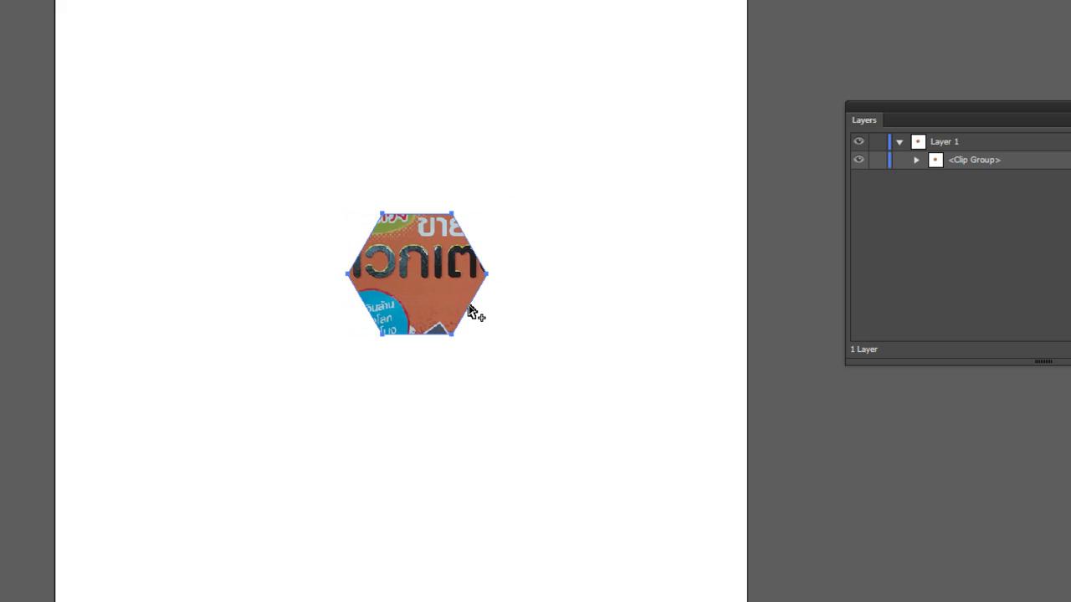
{"action": "mouse_move", "coordinate": [469, 311]}
{"action": "left_mouse_down"}
{"action": "mouse_move", "coordinate": [522, 275]}
{"action": "mouse_move", "coordinate": [478, 333]}
{"action": "mouse_move", "coordinate": [411, 363]}
{"action": "mouse_move", "coordinate": [473, 310]}
{"action": "mouse_move", "coordinate": [448, 317]}
{"action": "left_mouse_up"}
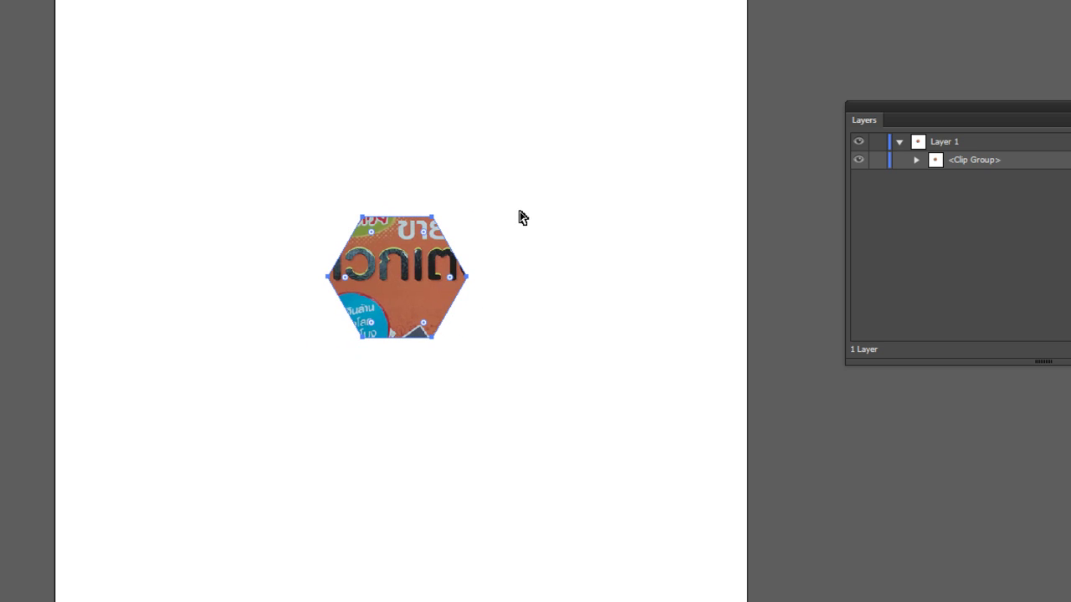
{"action": "mouse_move", "coordinate": [459, 310]}
{"action": "left_mouse_down"}
{"action": "mouse_move", "coordinate": [469, 327]}
{"action": "mouse_move", "coordinate": [507, 256]}
{"action": "left_mouse_up"}
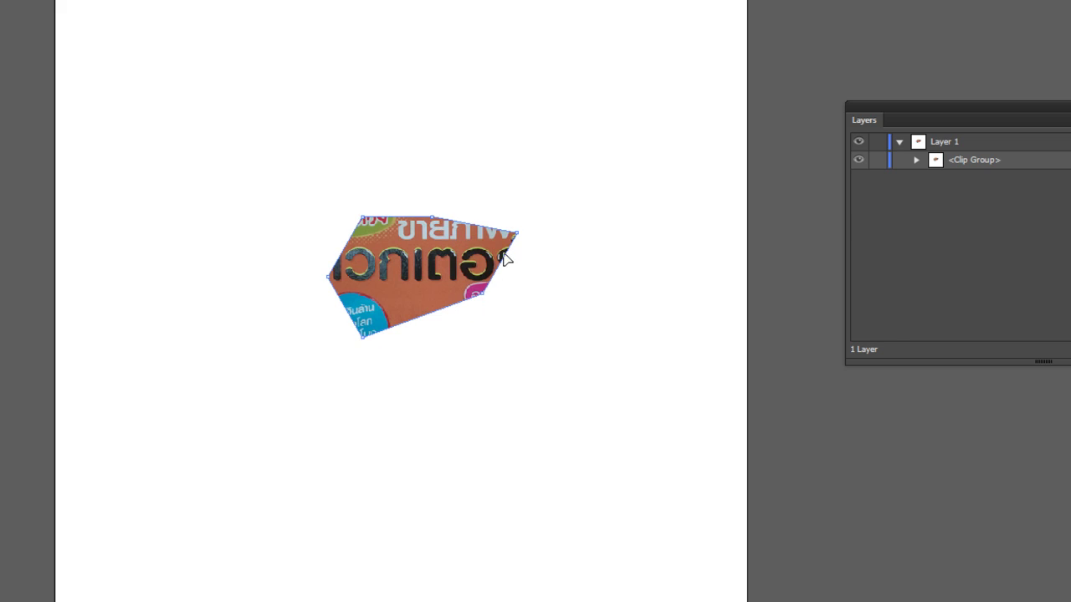
{"action": "mouse_move", "coordinate": [480, 311]}
{"action": "left_mouse_down"}
{"action": "mouse_move", "coordinate": [465, 361]}
{"action": "mouse_move", "coordinate": [402, 387]}
{"action": "mouse_move", "coordinate": [516, 296]}
{"action": "left_mouse_up"}
{"action": "mouse_move", "coordinate": [519, 249]}
{"action": "left_mouse_down"}
{"action": "mouse_move", "coordinate": [522, 224]}
{"action": "mouse_move", "coordinate": [543, 296]}
{"action": "left_mouse_up"}
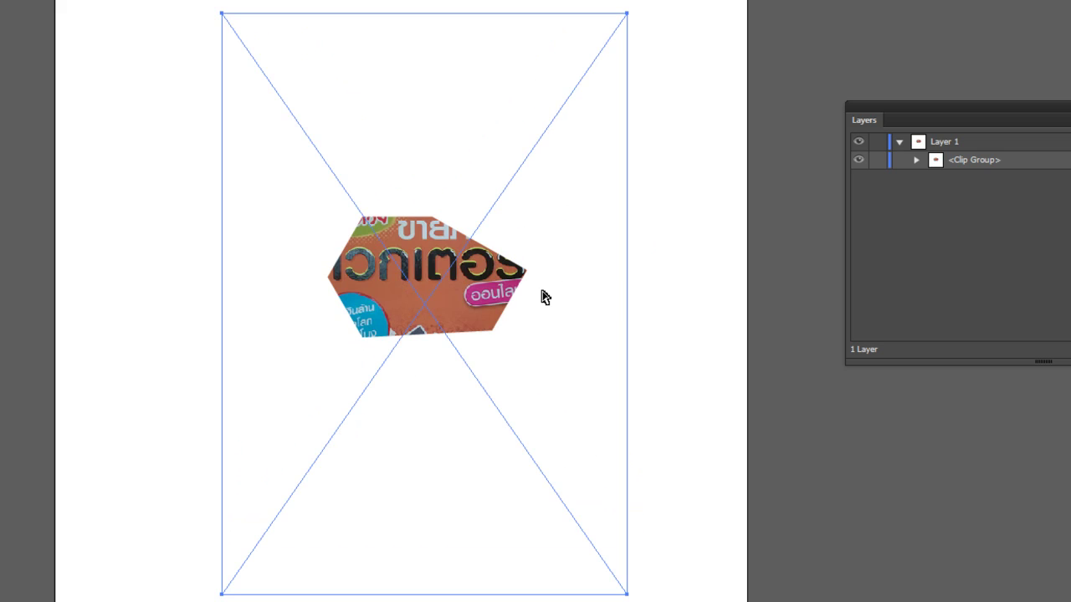
{"action": "left_click", "coordinate": [513, 303]}
{"action": "left_click_drag", "start_coordinate": [492, 331], "coordinate": [476, 355]}
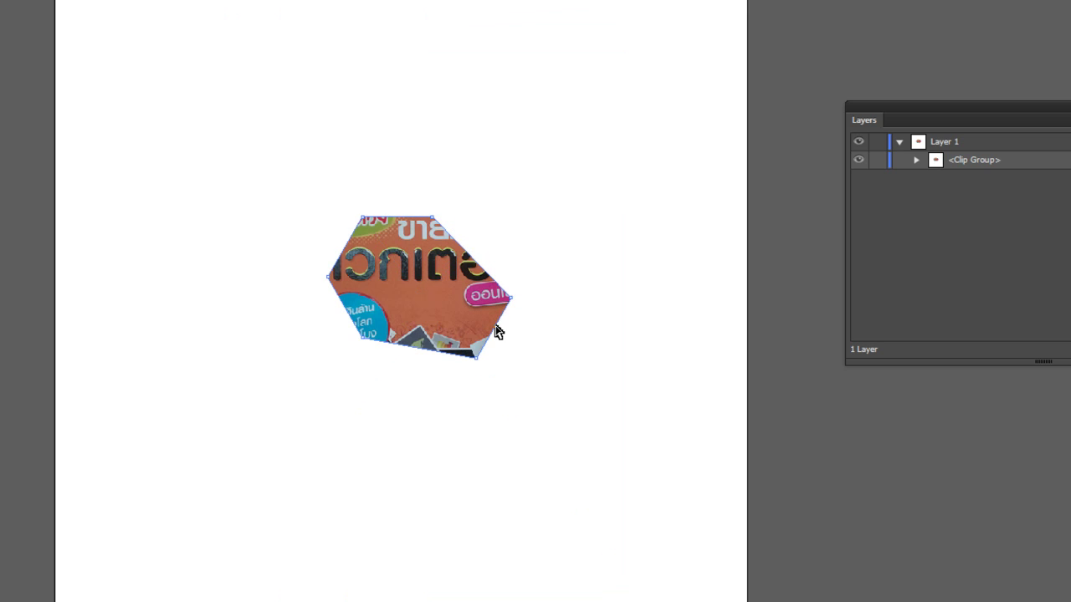
{"action": "left_click_drag", "start_coordinate": [525, 271], "coordinate": [536, 201]}
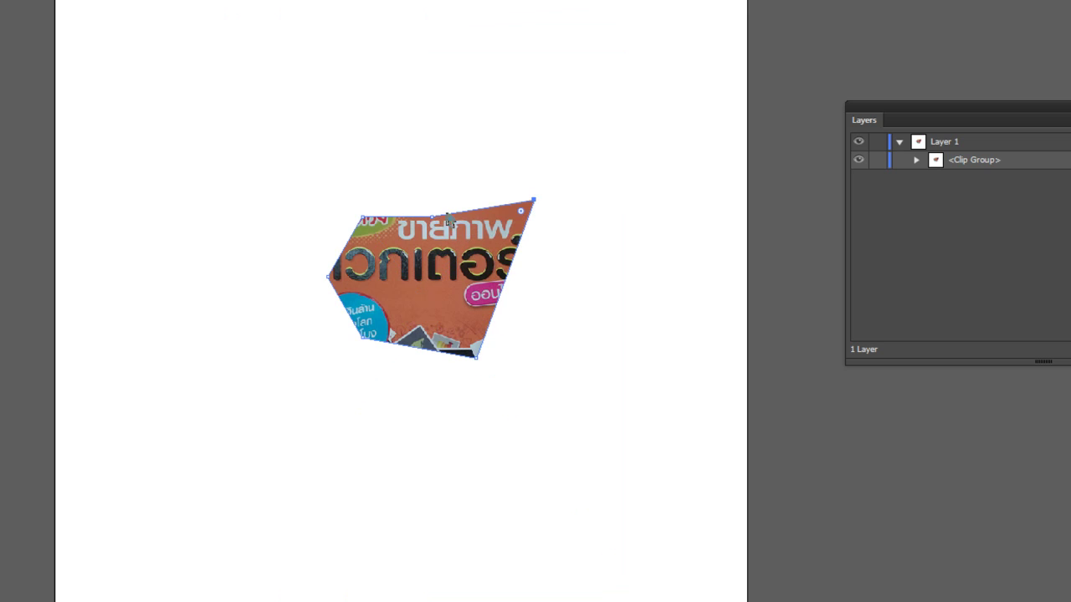
Step: Pull the top, left and bottom anchors into an irregular polygon over the lower cover
{"action": "left_click_drag", "start_coordinate": [436, 212], "coordinate": [428, 152]}
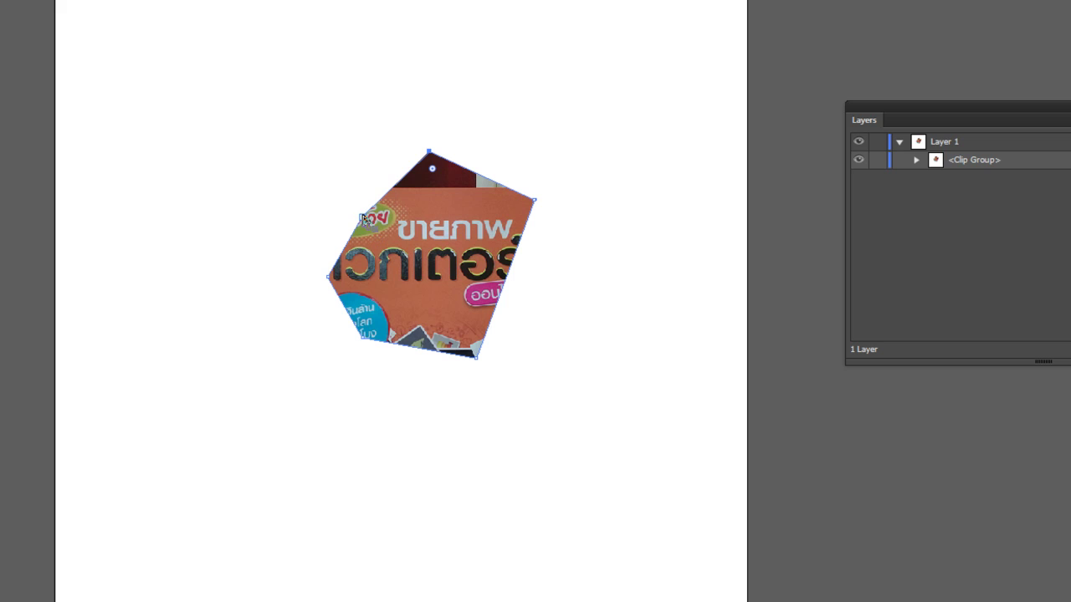
{"action": "left_click_drag", "start_coordinate": [365, 219], "coordinate": [292, 181]}
{"action": "left_click_drag", "start_coordinate": [327, 276], "coordinate": [279, 318]}
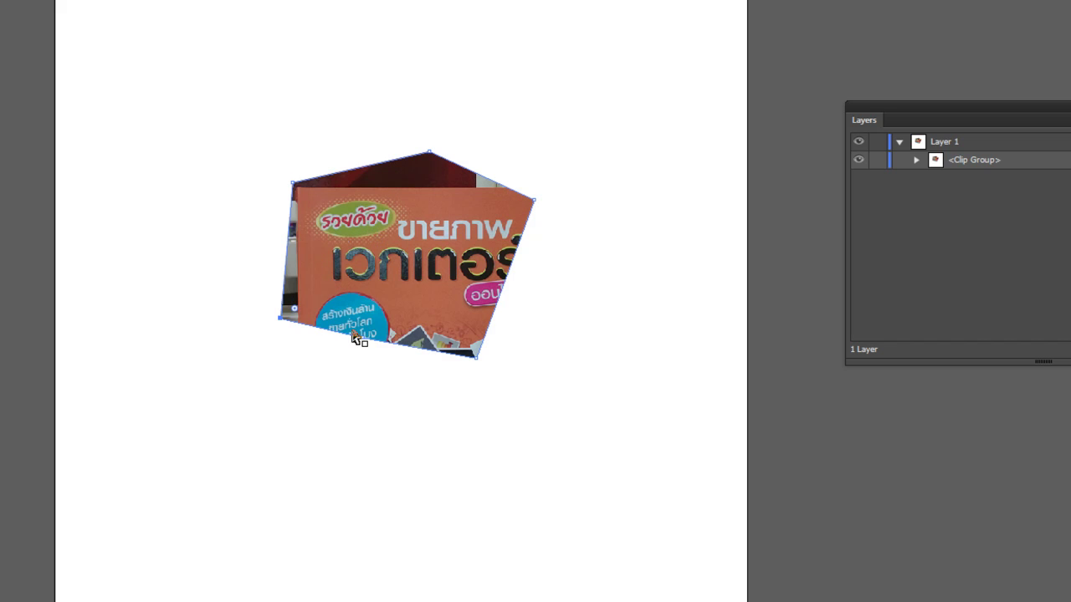
{"action": "left_click_drag", "start_coordinate": [358, 338], "coordinate": [345, 385]}
{"action": "left_click_drag", "start_coordinate": [476, 356], "coordinate": [557, 412]}
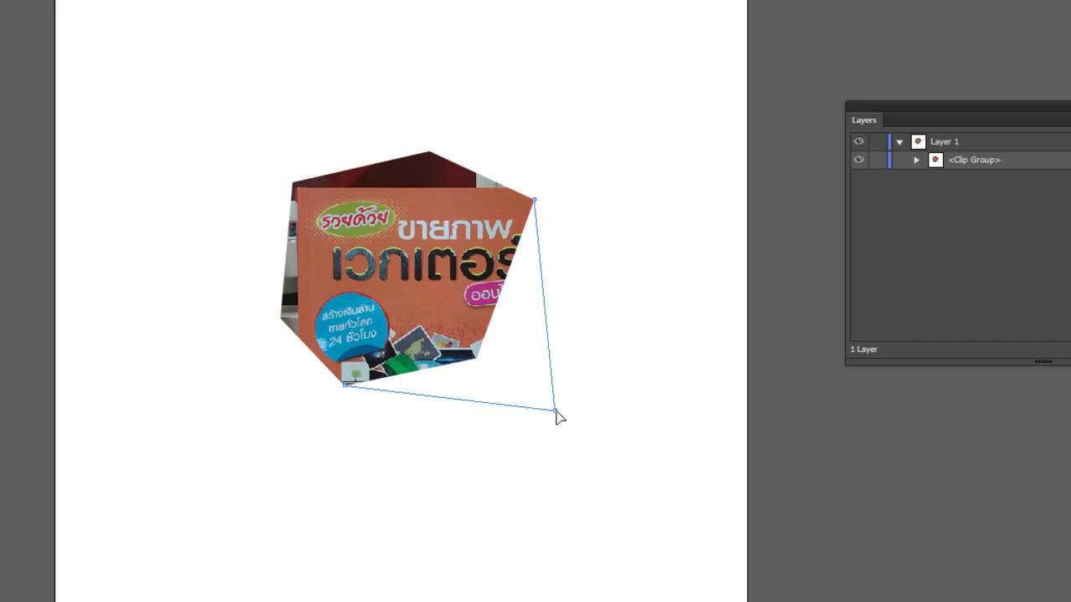
{"action": "left_click_drag", "start_coordinate": [535, 201], "coordinate": [571, 169]}
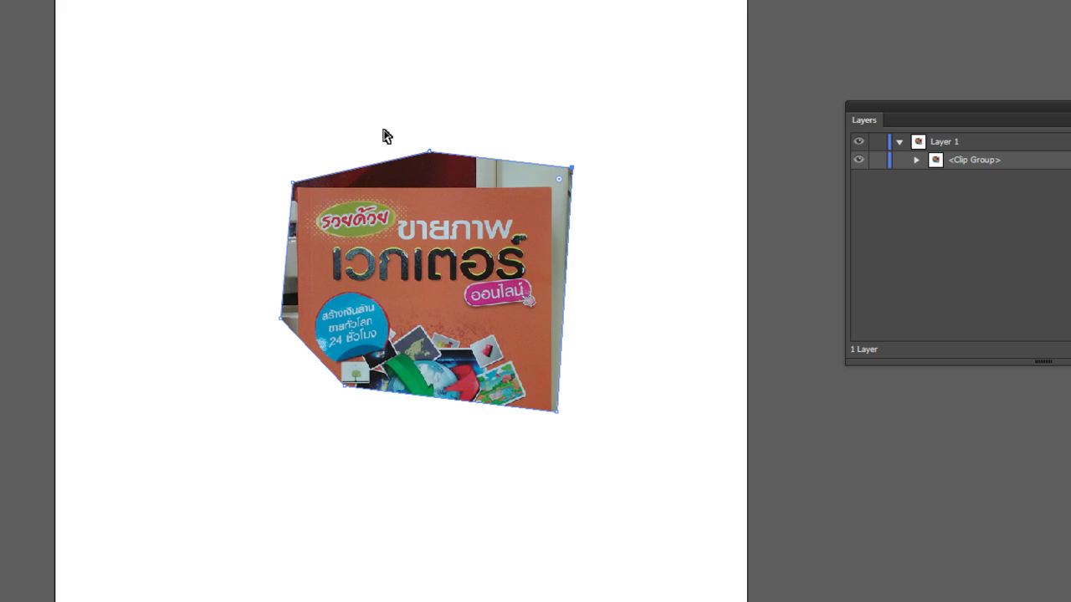
{"action": "mouse_move", "coordinate": [430, 153]}
{"action": "left_mouse_down"}
{"action": "mouse_move", "coordinate": [427, 99]}
{"action": "mouse_move", "coordinate": [421, 168]}
{"action": "left_mouse_up"}
{"action": "mouse_move", "coordinate": [292, 182]}
{"action": "left_mouse_down"}
{"action": "mouse_move", "coordinate": [285, 151]}
{"action": "mouse_move", "coordinate": [356, 235]}
{"action": "left_mouse_up"}
{"action": "mouse_move", "coordinate": [421, 168]}
{"action": "left_mouse_down"}
{"action": "mouse_move", "coordinate": [484, 214]}
{"action": "mouse_move", "coordinate": [431, 228]}
{"action": "left_mouse_up"}
{"action": "mouse_move", "coordinate": [572, 168]}
{"action": "left_mouse_down"}
{"action": "mouse_move", "coordinate": [514, 241]}
{"action": "mouse_move", "coordinate": [461, 174]}
{"action": "left_mouse_up"}
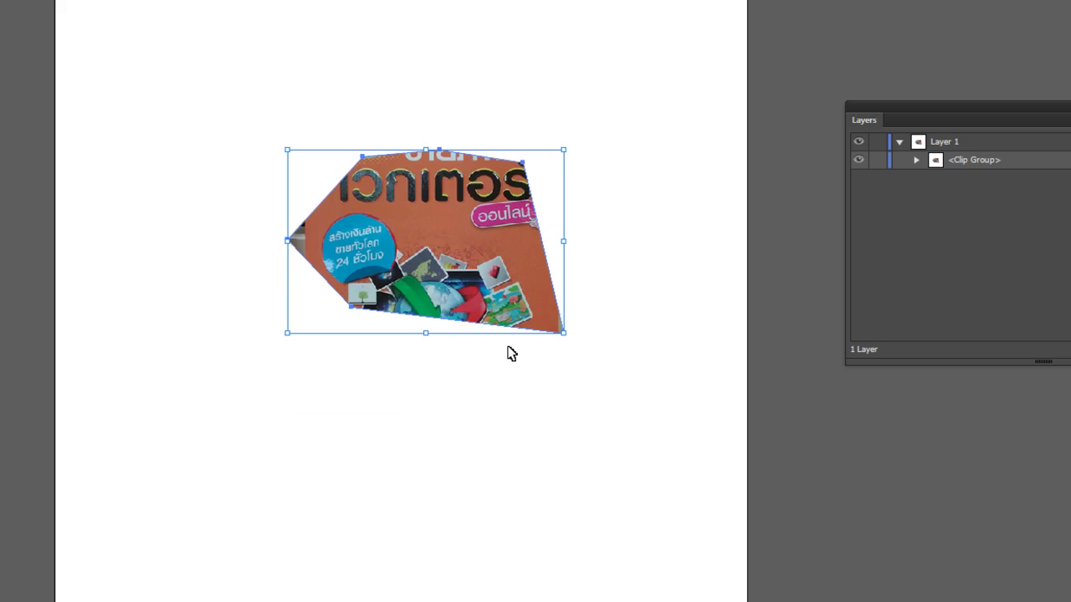
Step: Undo the last move, release the clipping mask, and remove the old polygon
{"action": "key", "text": "ctrl+z"}
{"action": "right_click", "coordinate": [449, 290]}
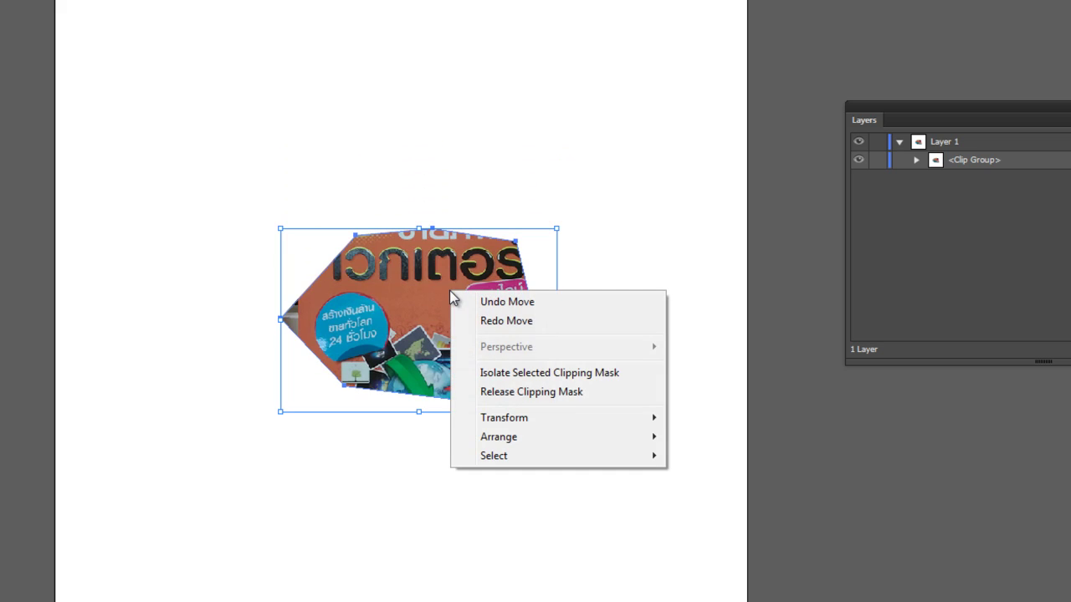
{"action": "left_click", "coordinate": [494, 390]}
{"action": "left_click", "coordinate": [705, 296]}
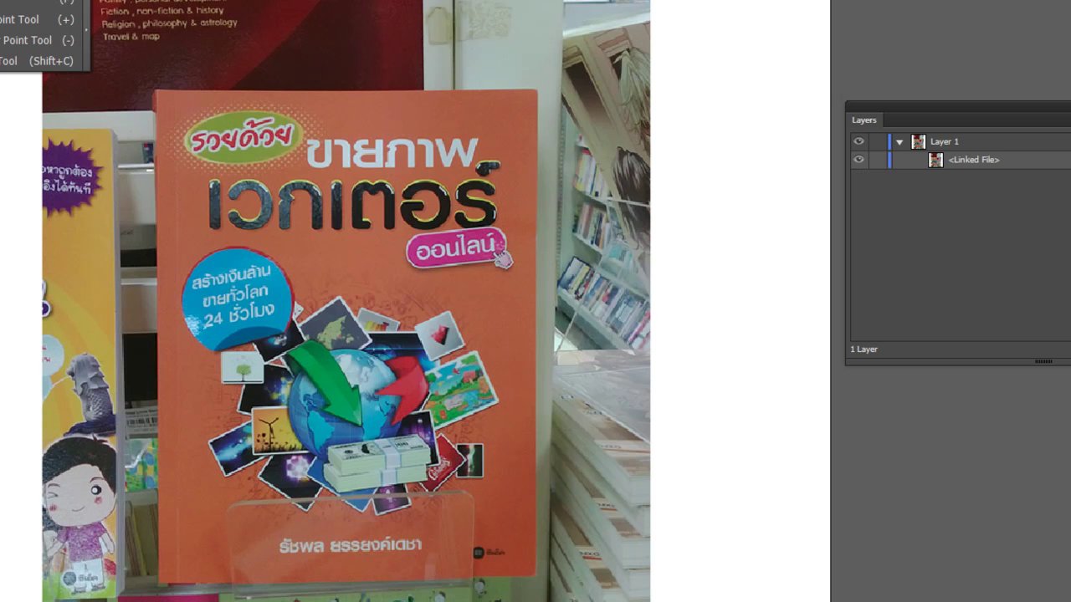
Step: Start a new Pen outline near the cover title
{"action": "left_click_drag", "start_coordinate": [332, 260], "coordinate": [329, 228]}
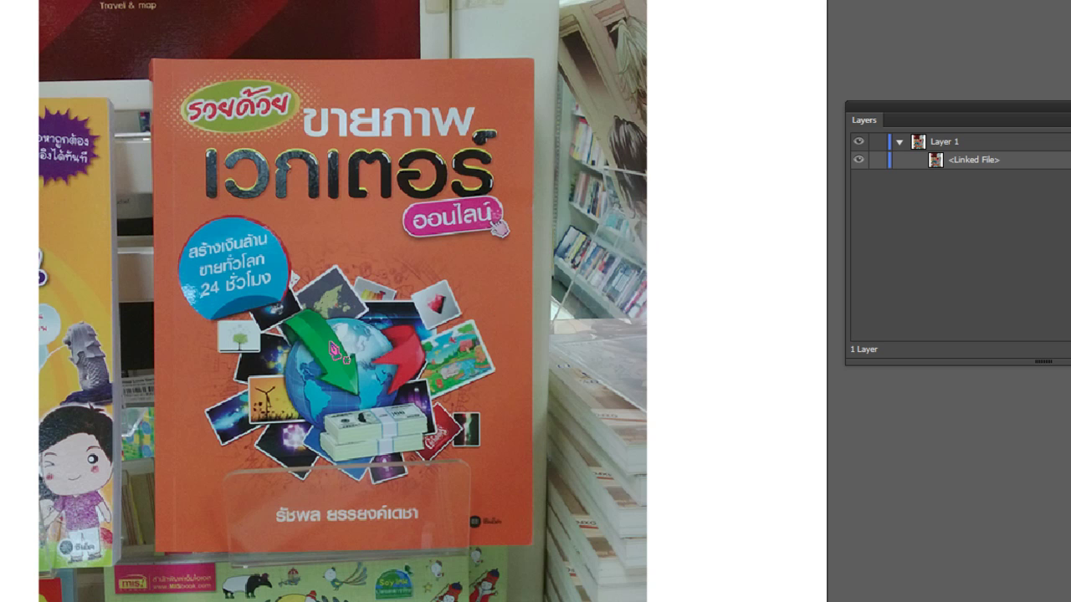
{"action": "left_click_drag", "start_coordinate": [347, 343], "coordinate": [333, 342]}
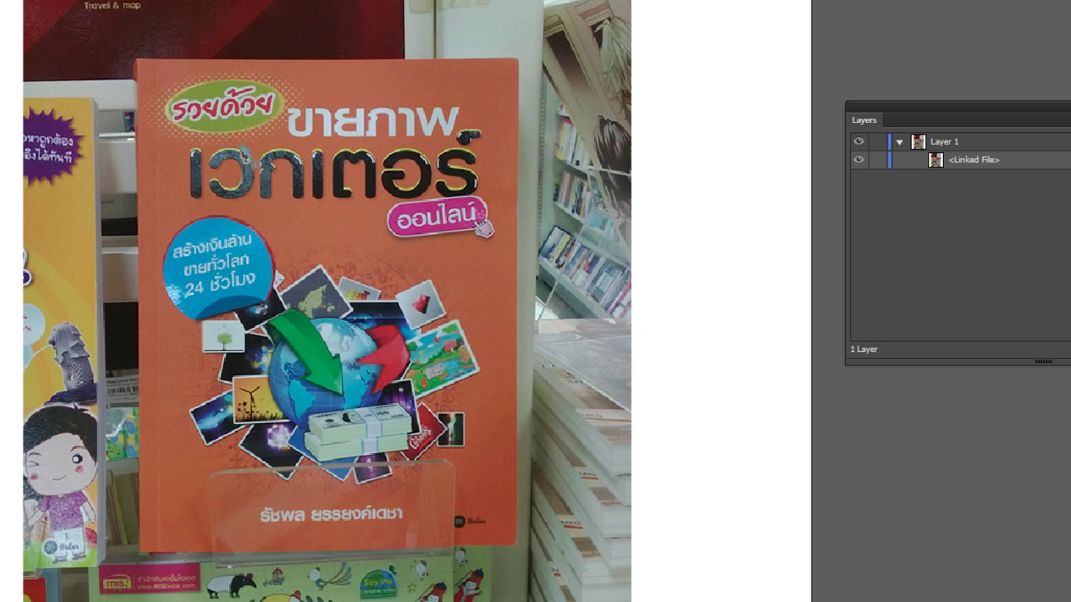
{"action": "left_click", "coordinate": [241, 141]}
{"action": "left_click", "coordinate": [232, 216]}
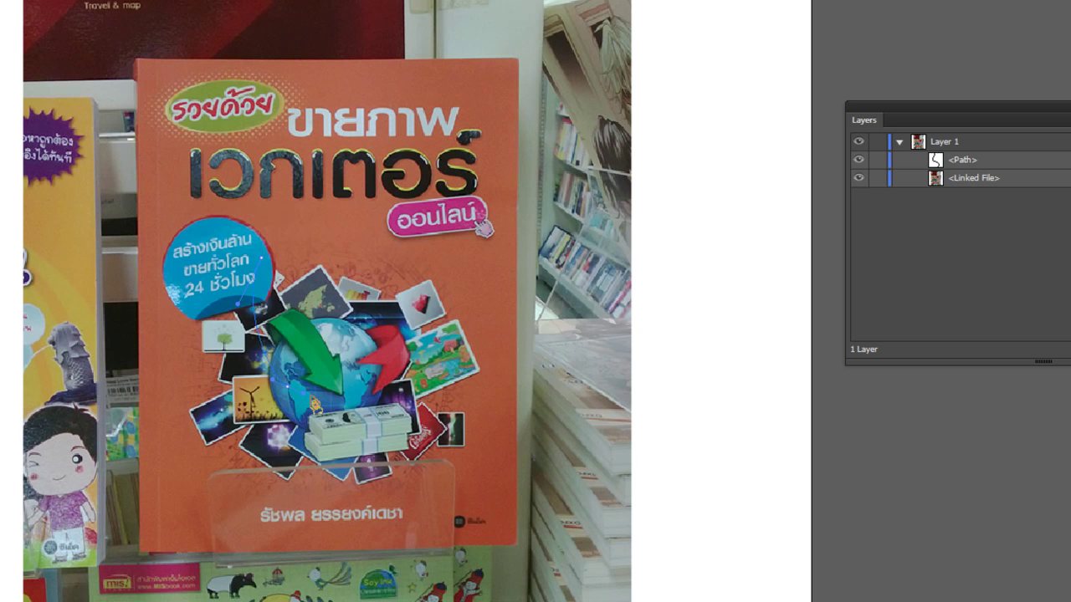
Step: Close the curved blob outline and clip the photo to it with Ctrl+7
{"action": "left_click_drag", "start_coordinate": [424, 304], "coordinate": [408, 250]}
{"action": "left_click", "coordinate": [243, 144]}
{"action": "key", "text": "v"}
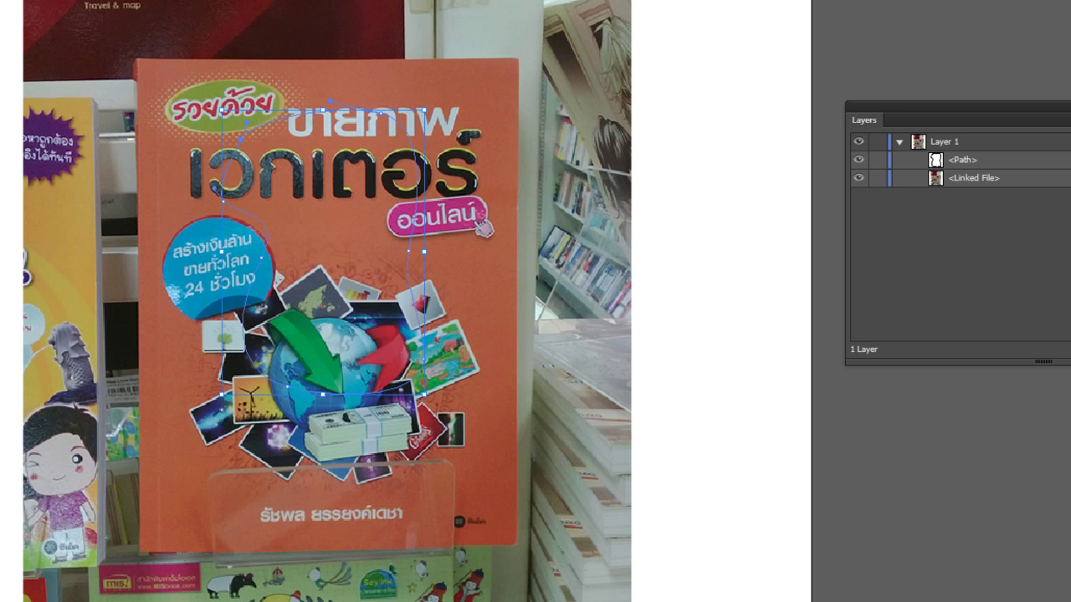
{"action": "key", "text": "ctrl+a"}
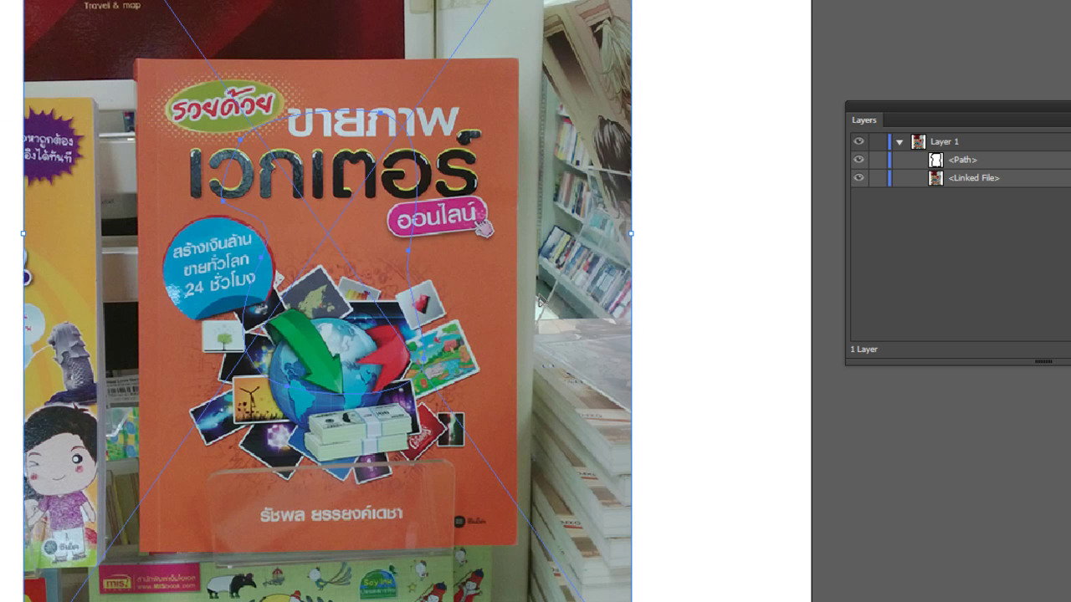
{"action": "key", "text": "ctrl+7"}
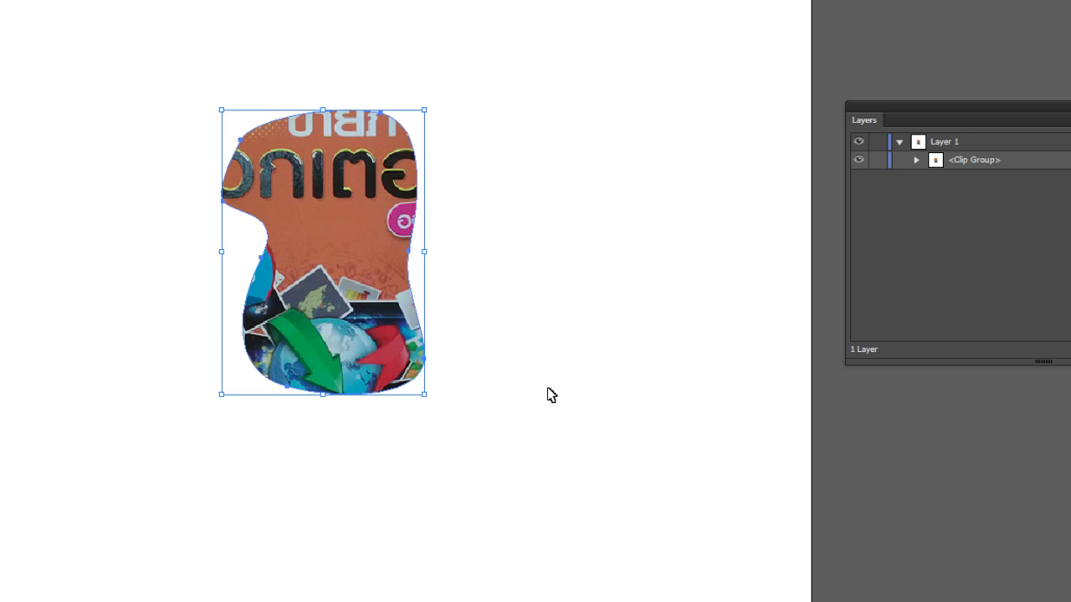
{"action": "left_click", "coordinate": [496, 185]}
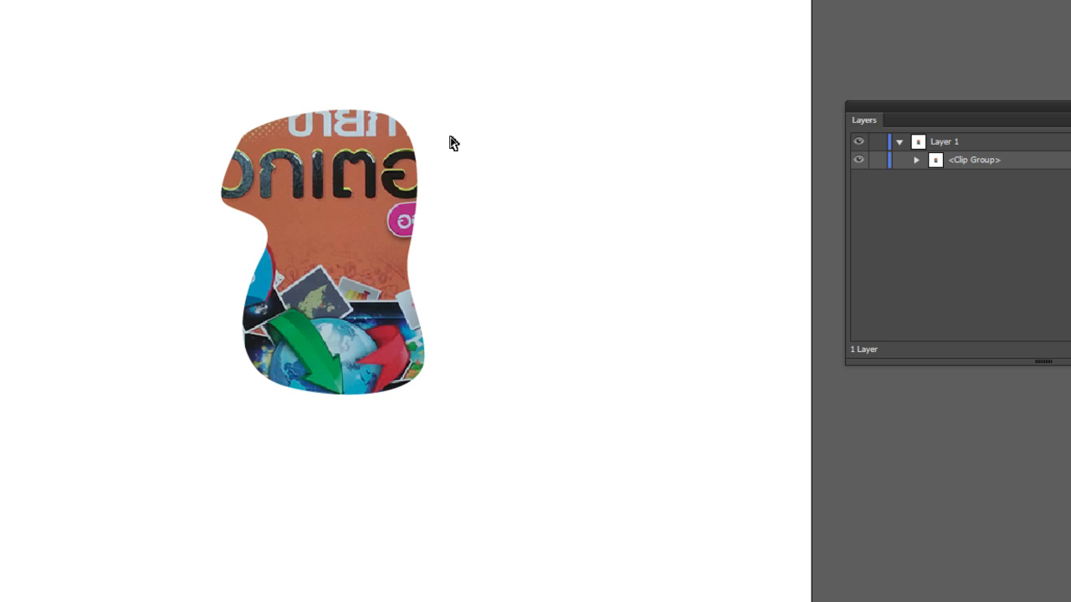
Step: Drag the blob mask's anchors outward, extend its left notch, and shift the mask over the photo
{"action": "left_click", "coordinate": [418, 188]}
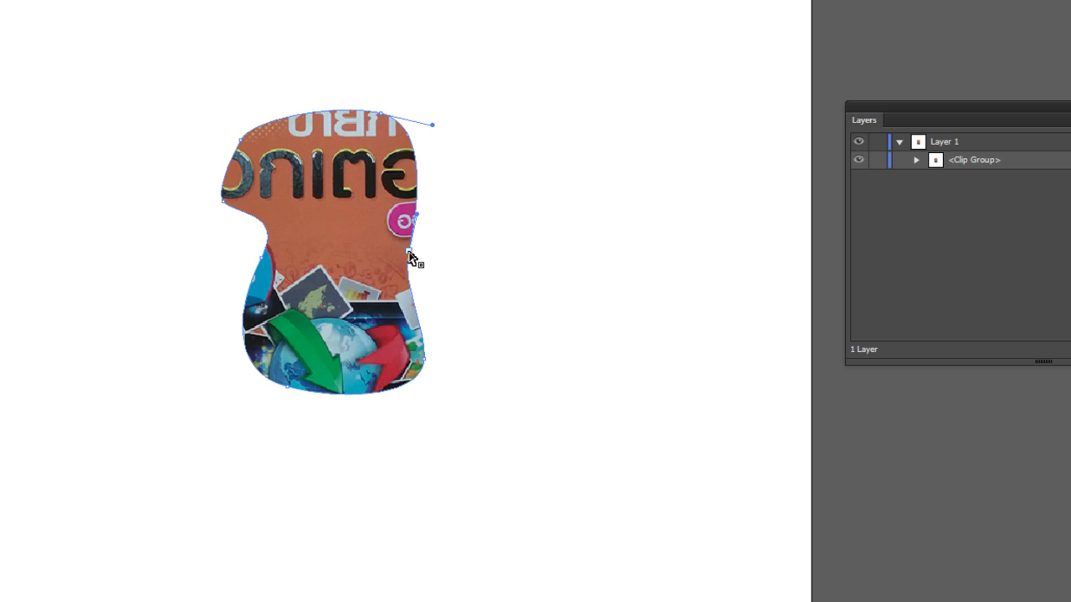
{"action": "left_click_drag", "start_coordinate": [410, 251], "coordinate": [455, 251]}
{"action": "left_click_drag", "start_coordinate": [424, 358], "coordinate": [476, 378]}
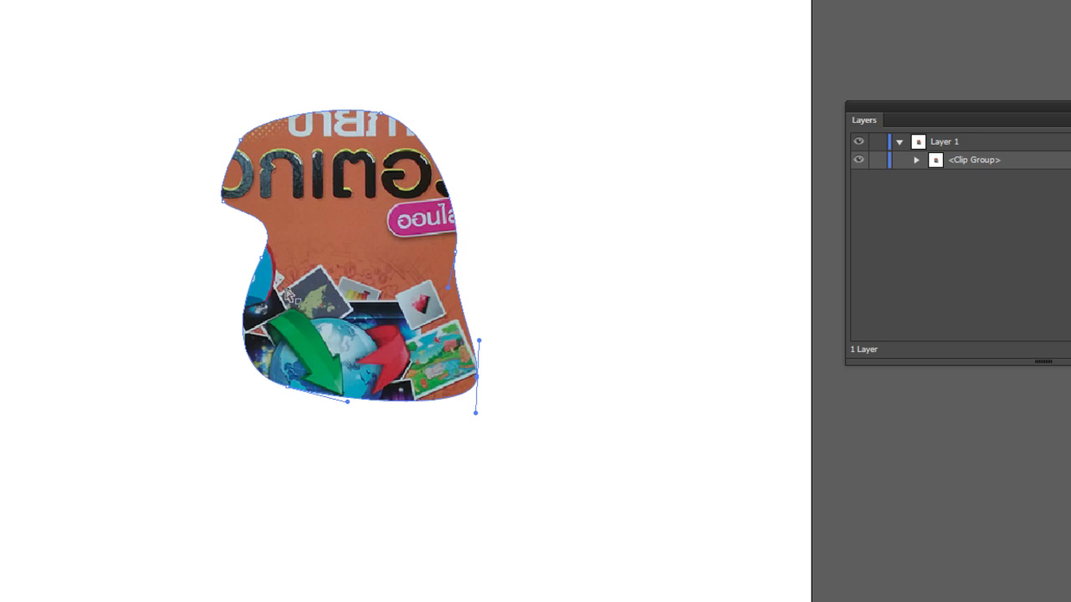
{"action": "left_click_drag", "start_coordinate": [223, 202], "coordinate": [206, 219]}
{"action": "left_click_drag", "start_coordinate": [262, 261], "coordinate": [237, 286]}
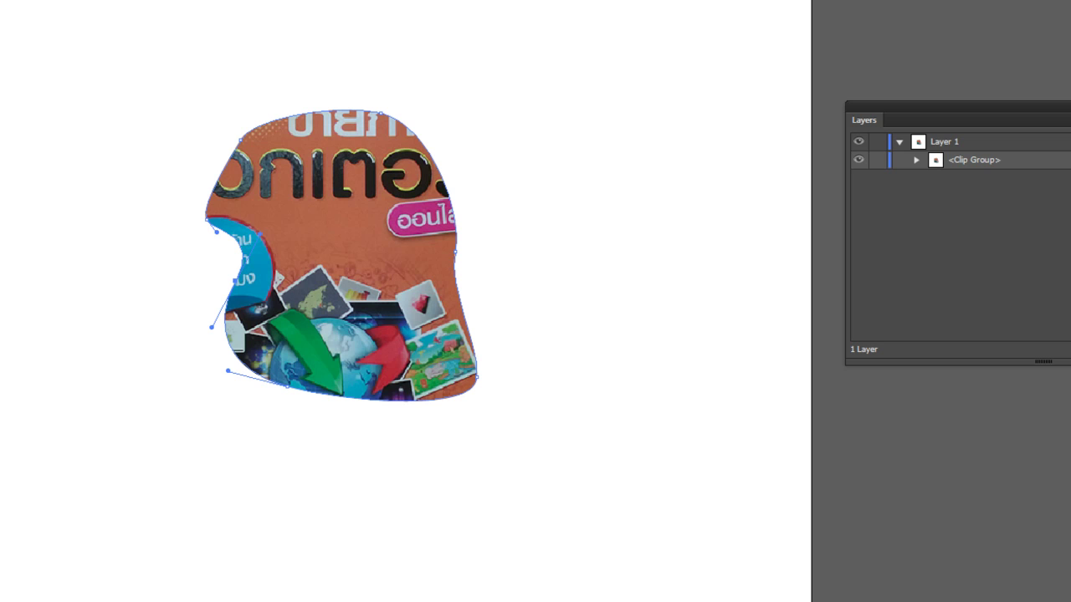
{"action": "left_click_drag", "start_coordinate": [459, 253], "coordinate": [560, 186]}
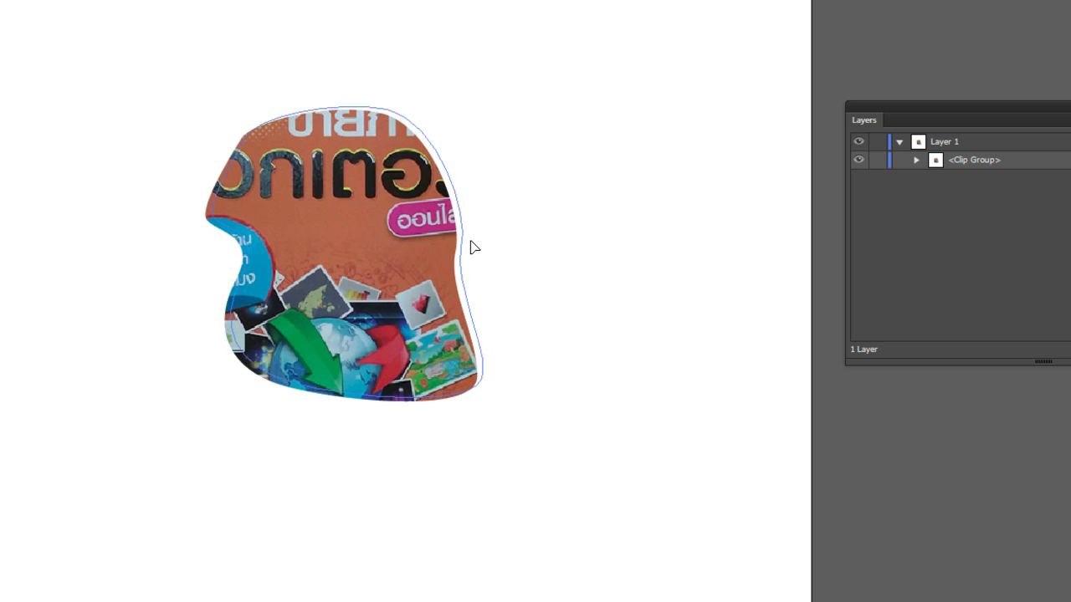
{"action": "mouse_move", "coordinate": [559, 186]}
{"action": "left_mouse_down"}
{"action": "mouse_move", "coordinate": [434, 240]}
{"action": "mouse_move", "coordinate": [411, 172]}
{"action": "mouse_move", "coordinate": [540, 172]}
{"action": "mouse_move", "coordinate": [539, 209]}
{"action": "mouse_move", "coordinate": [597, 143]}
{"action": "mouse_move", "coordinate": [596, 92]}
{"action": "mouse_move", "coordinate": [510, 236]}
{"action": "mouse_move", "coordinate": [410, 182]}
{"action": "left_mouse_up"}
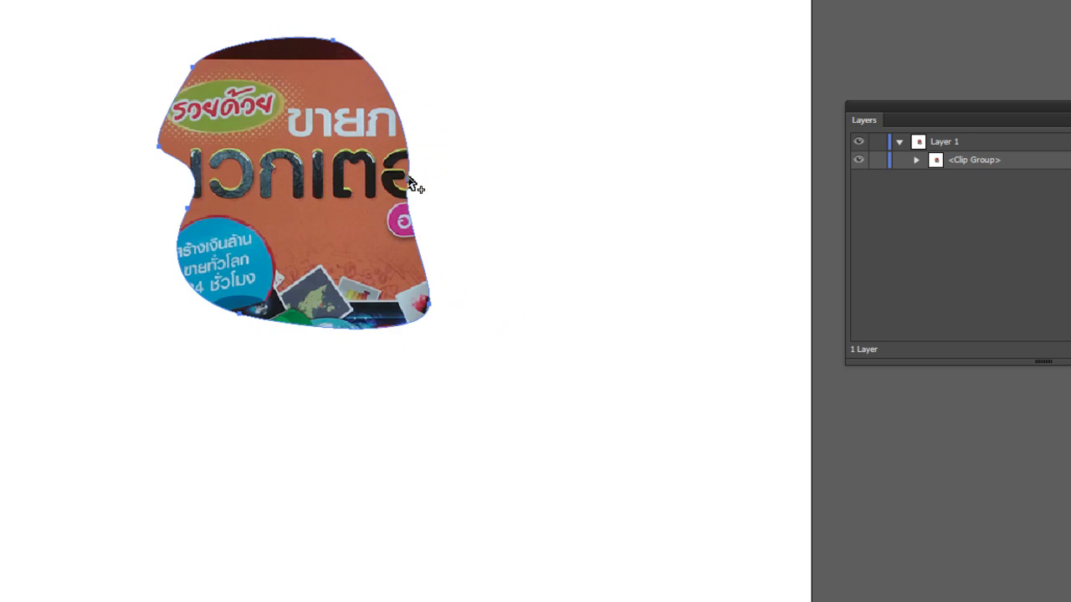
Step: Move the whole clip group around the page
{"action": "key", "text": "v"}
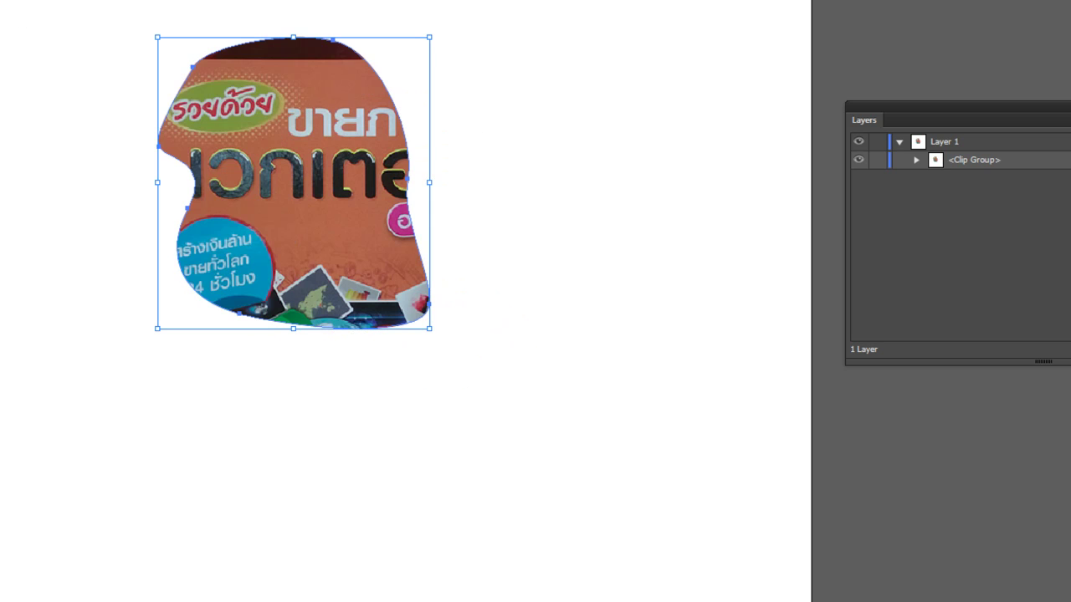
{"action": "left_click_drag", "start_coordinate": [321, 195], "coordinate": [363, 215]}
{"action": "mouse_move", "coordinate": [357, 258]}
{"action": "left_mouse_down"}
{"action": "mouse_move", "coordinate": [280, 347]}
{"action": "mouse_move", "coordinate": [429, 285]}
{"action": "mouse_move", "coordinate": [504, 425]}
{"action": "mouse_move", "coordinate": [335, 485]}
{"action": "left_mouse_up"}
{"action": "mouse_move", "coordinate": [296, 452]}
{"action": "left_mouse_down"}
{"action": "mouse_move", "coordinate": [222, 270]}
{"action": "mouse_move", "coordinate": [406, 220]}
{"action": "mouse_move", "coordinate": [359, 343]}
{"action": "mouse_move", "coordinate": [347, 217]}
{"action": "mouse_move", "coordinate": [299, 223]}
{"action": "left_mouse_up"}
Step: Slide the mask and reposition the group to frame the title, blue circle and arrows
{"action": "key", "text": "a"}
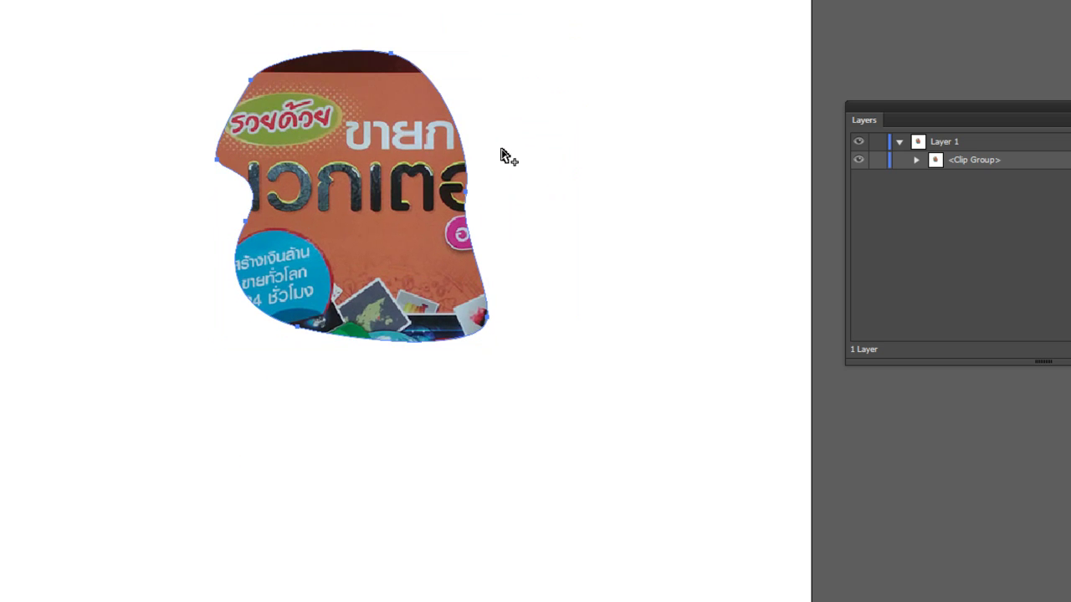
{"action": "left_click_drag", "start_coordinate": [467, 196], "coordinate": [529, 184]}
{"action": "key", "text": "ctrl+z"}
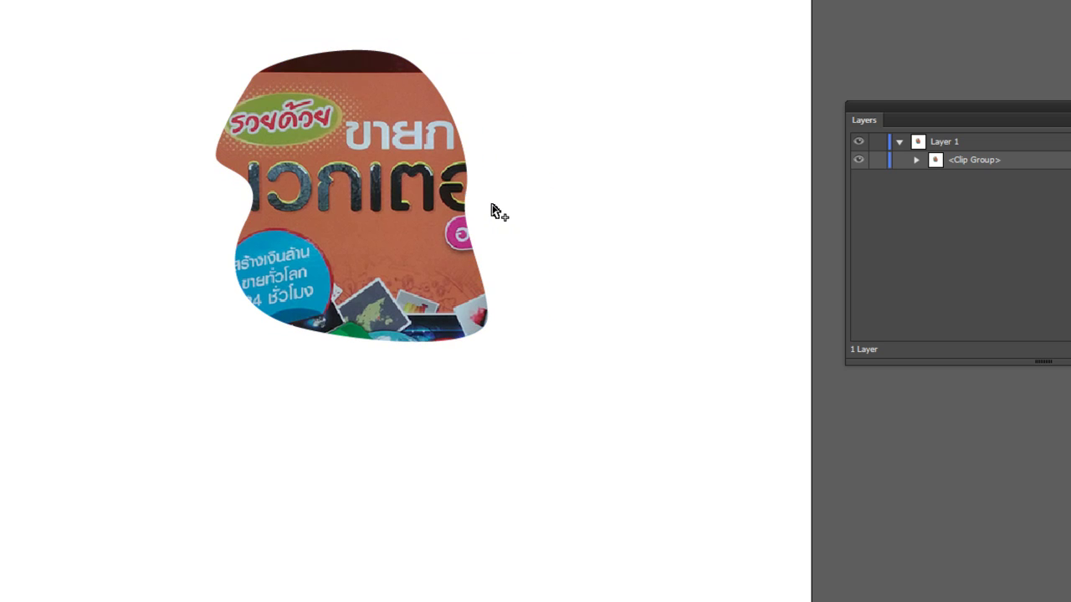
{"action": "mouse_move", "coordinate": [467, 196]}
{"action": "left_mouse_down"}
{"action": "mouse_move", "coordinate": [521, 184]}
{"action": "mouse_move", "coordinate": [533, 127]}
{"action": "mouse_move", "coordinate": [394, 173]}
{"action": "mouse_move", "coordinate": [350, 261]}
{"action": "mouse_move", "coordinate": [363, 335]}
{"action": "mouse_move", "coordinate": [285, 333]}
{"action": "mouse_move", "coordinate": [470, 244]}
{"action": "left_mouse_up"}
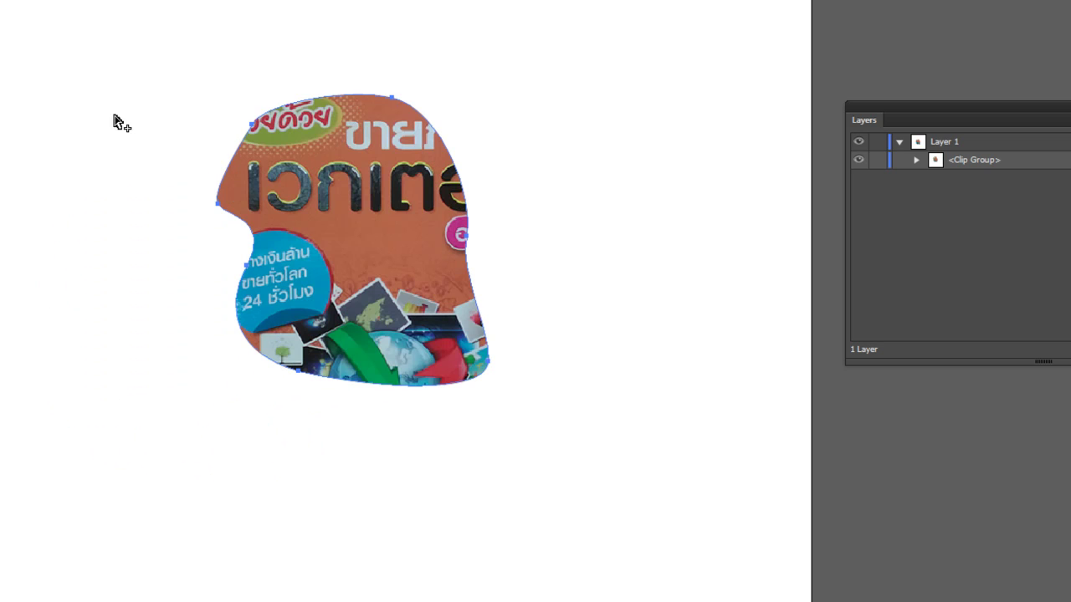
{"action": "key", "text": "v"}
{"action": "mouse_move", "coordinate": [352, 242]}
{"action": "left_mouse_down"}
{"action": "mouse_move", "coordinate": [315, 239]}
{"action": "mouse_move", "coordinate": [322, 359]}
{"action": "mouse_move", "coordinate": [465, 215]}
{"action": "mouse_move", "coordinate": [322, 297]}
{"action": "mouse_move", "coordinate": [459, 234]}
{"action": "mouse_move", "coordinate": [393, 393]}
{"action": "mouse_move", "coordinate": [293, 251]}
{"action": "left_mouse_up"}
{"action": "mouse_move", "coordinate": [514, 359]}
{"action": "left_mouse_down"}
{"action": "mouse_move", "coordinate": [413, 232]}
{"action": "mouse_move", "coordinate": [336, 281]}
{"action": "left_mouse_up"}
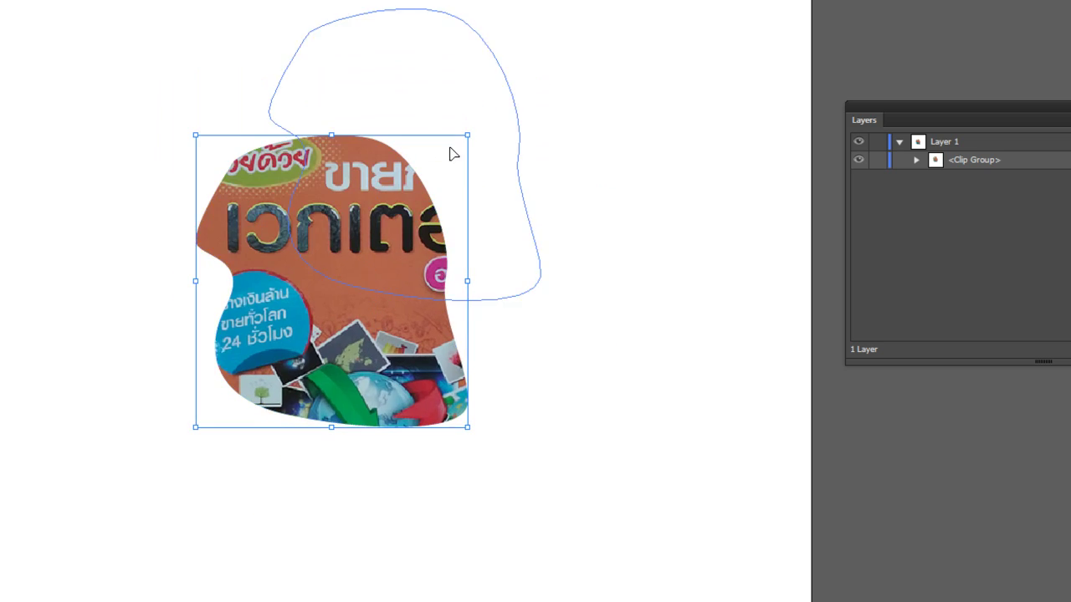
{"action": "left_click_drag", "start_coordinate": [368, 319], "coordinate": [401, 316]}
Step: Release the blob clipping mask, then reapply it with Ctrl+7
{"action": "right_click", "coordinate": [342, 262]}
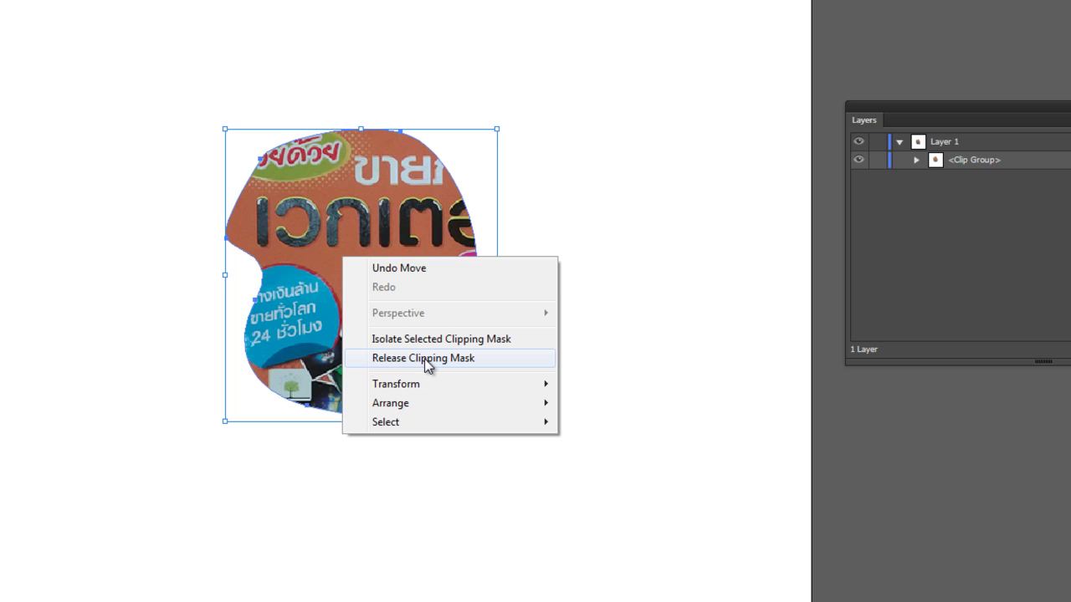
{"action": "left_click", "coordinate": [431, 358]}
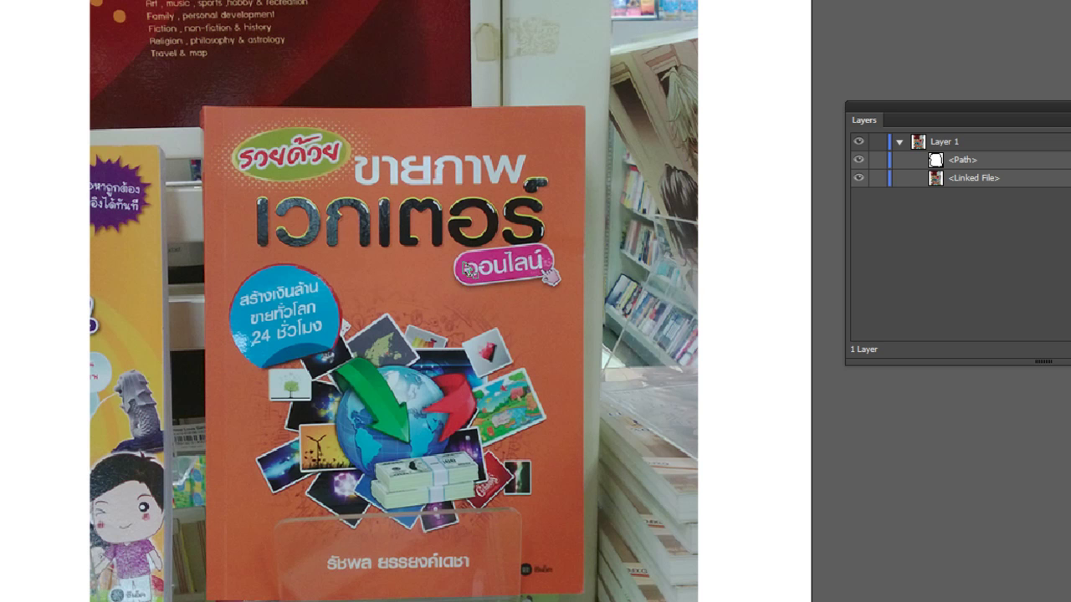
{"action": "key", "text": "ctrl+7"}
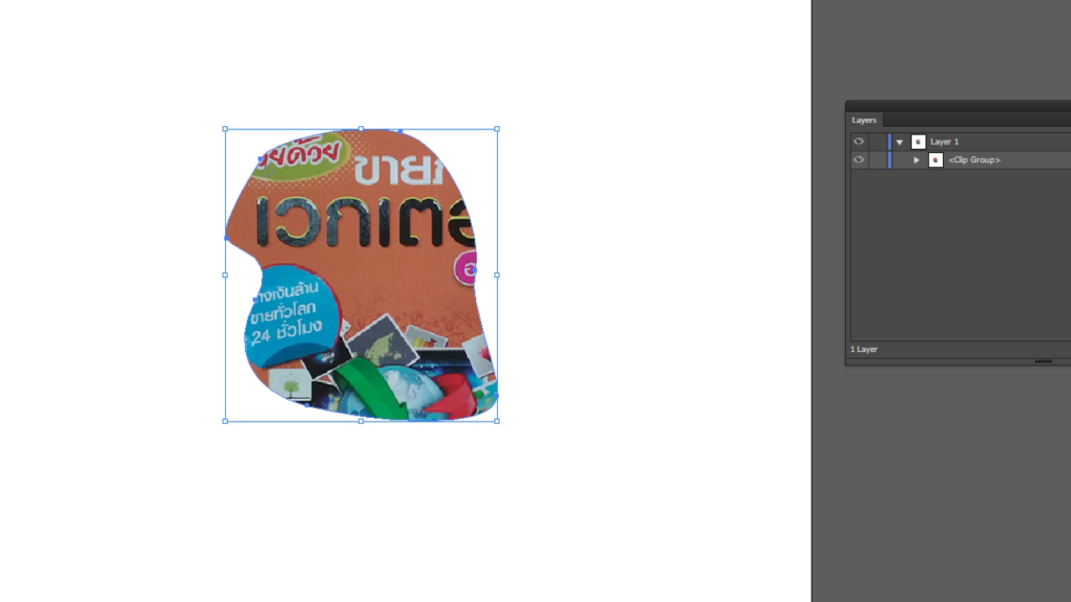
Step: Isolate the mask, select the blob path in Outline view, and delete it
{"action": "right_click", "coordinate": [385, 276]}
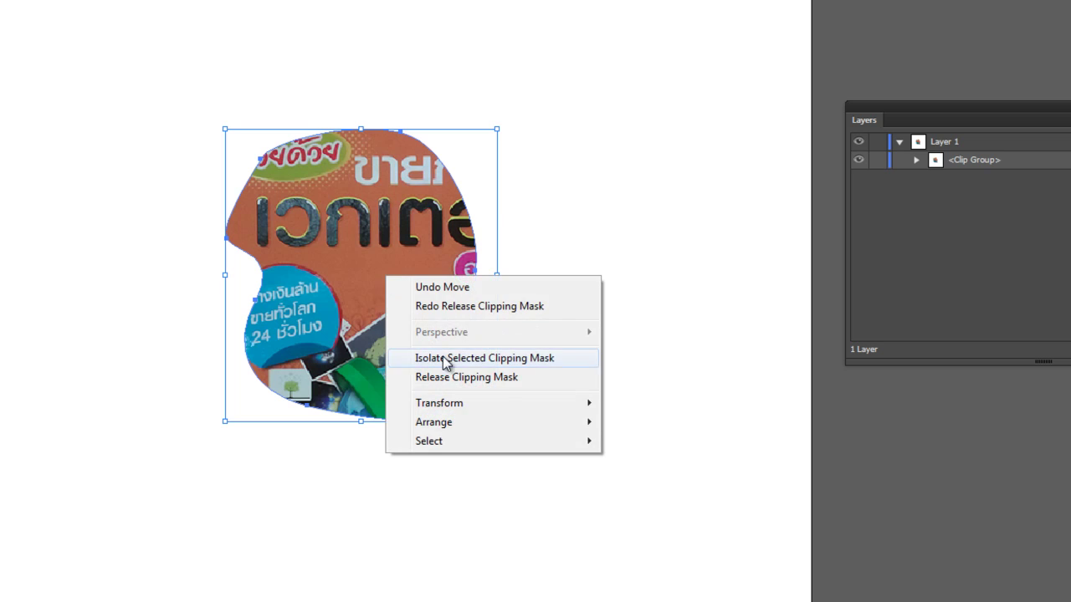
{"action": "left_click", "coordinate": [444, 382]}
{"action": "key", "text": "ctrl+y"}
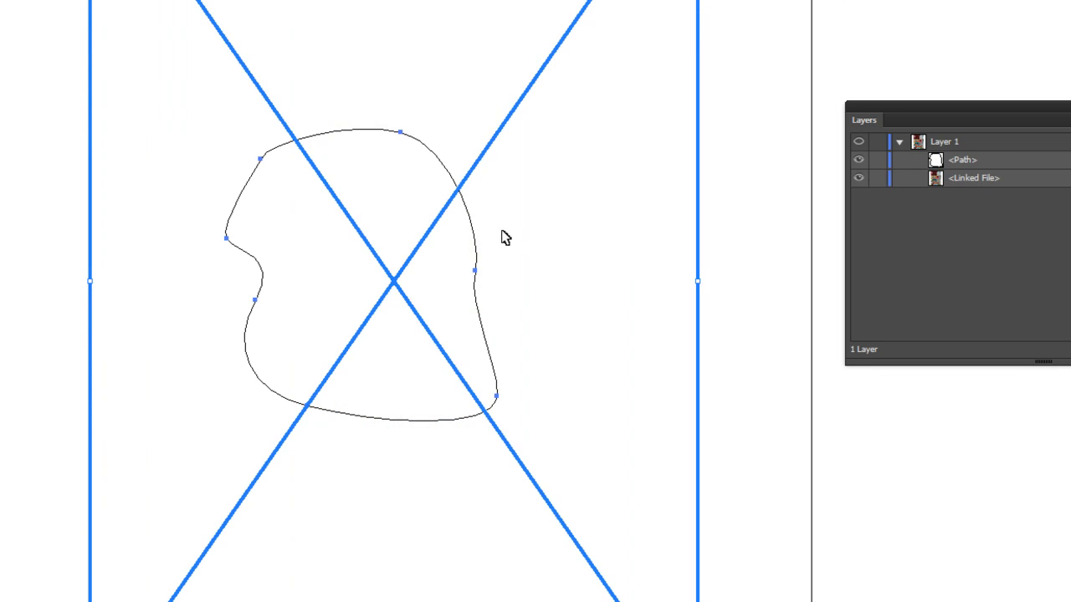
{"action": "left_click", "coordinate": [502, 280]}
{"action": "left_click", "coordinate": [477, 275]}
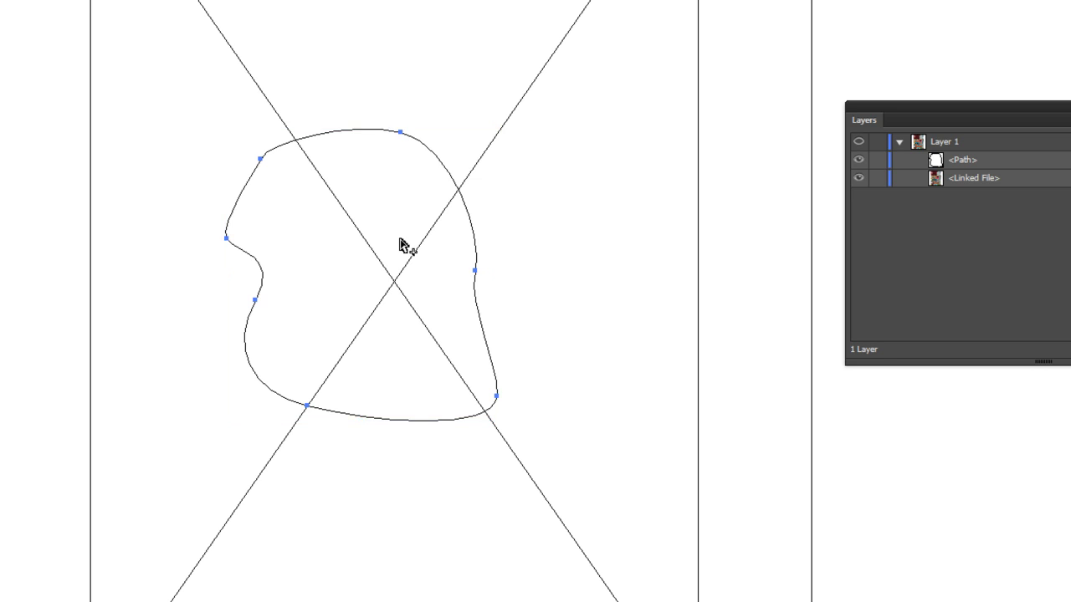
{"action": "key", "text": "ctrl+y"}
{"action": "key", "text": "ctrl+y"}
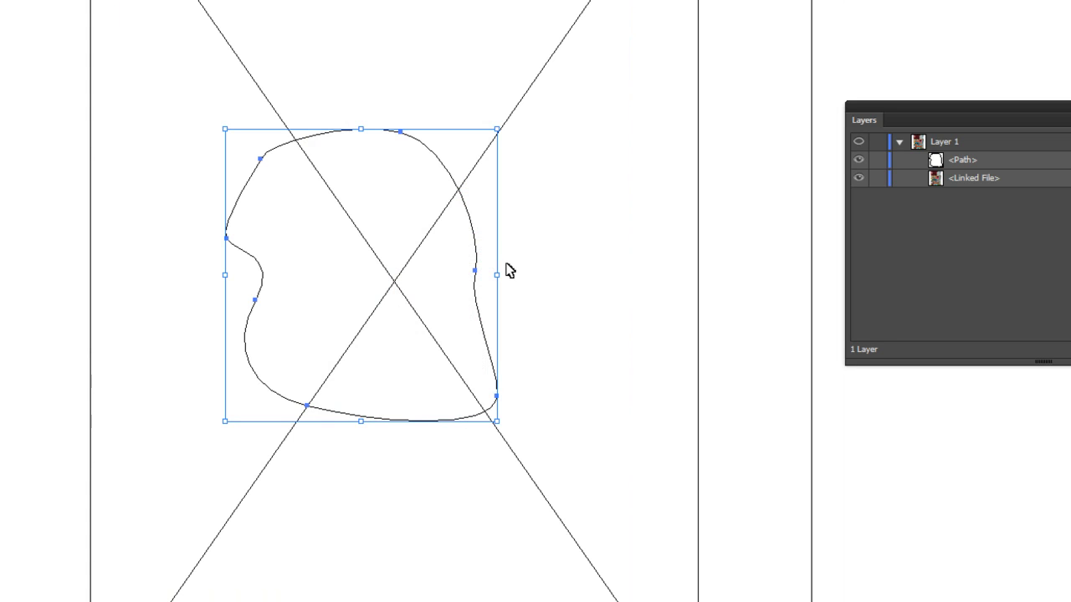
{"action": "key", "text": "ctrl+y"}
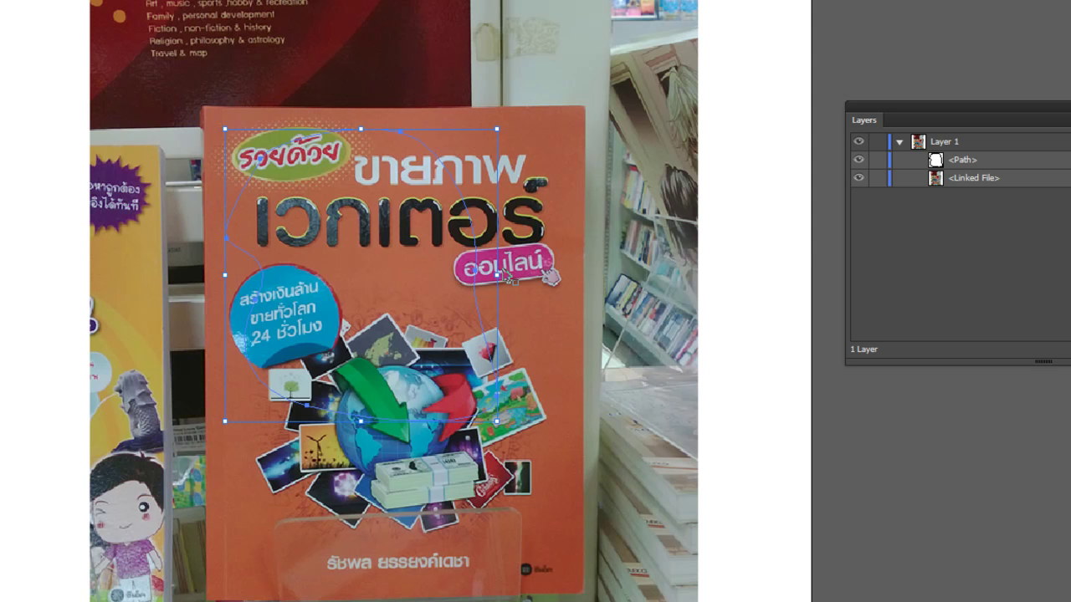
{"action": "key", "text": "ctrl+y"}
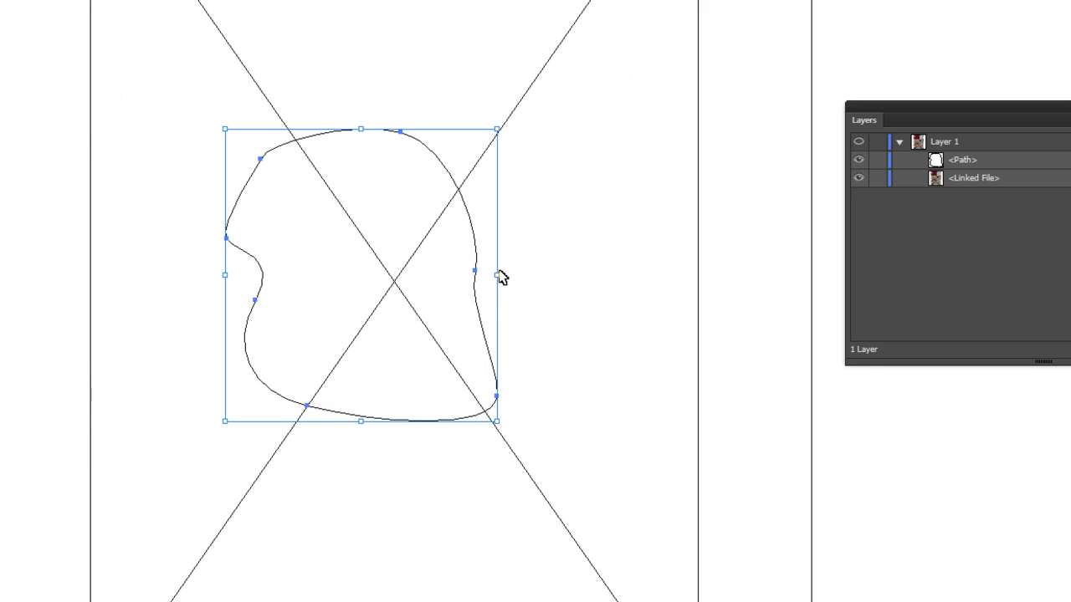
{"action": "key", "text": "Delete"}
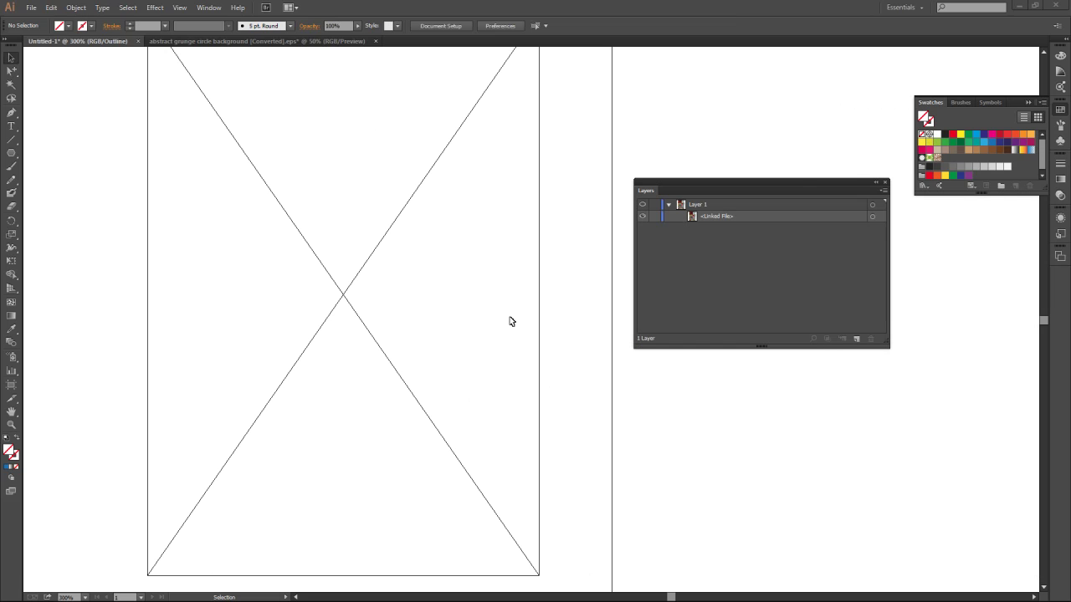
Step: Switch to the abstract grunge circle background [Converted].eps document
{"action": "left_click_drag", "start_coordinate": [452, 250], "coordinate": [377, 233]}
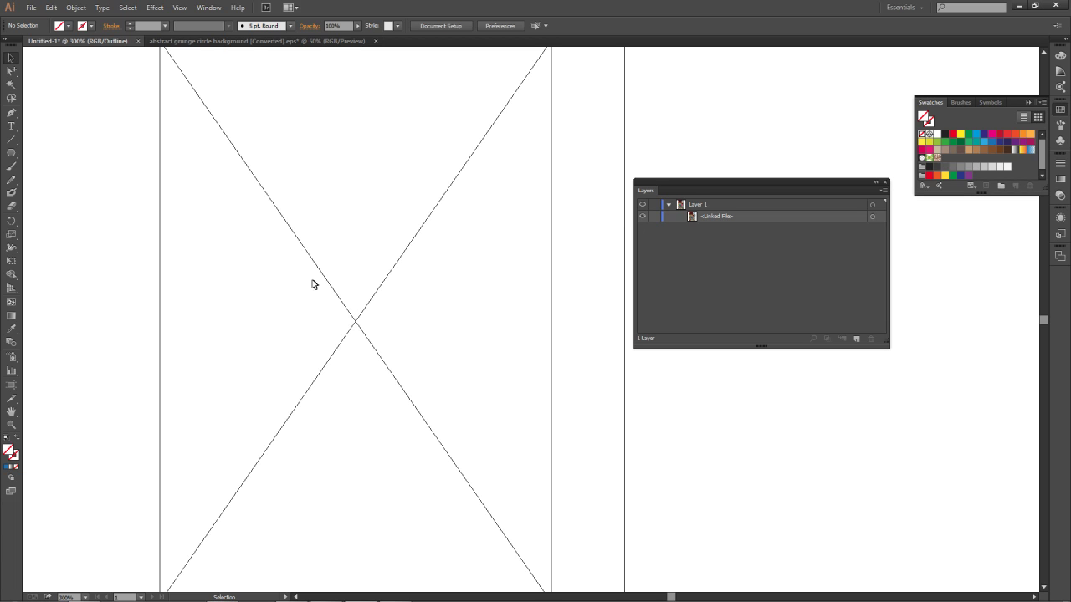
{"action": "left_click_drag", "start_coordinate": [426, 292], "coordinate": [410, 288]}
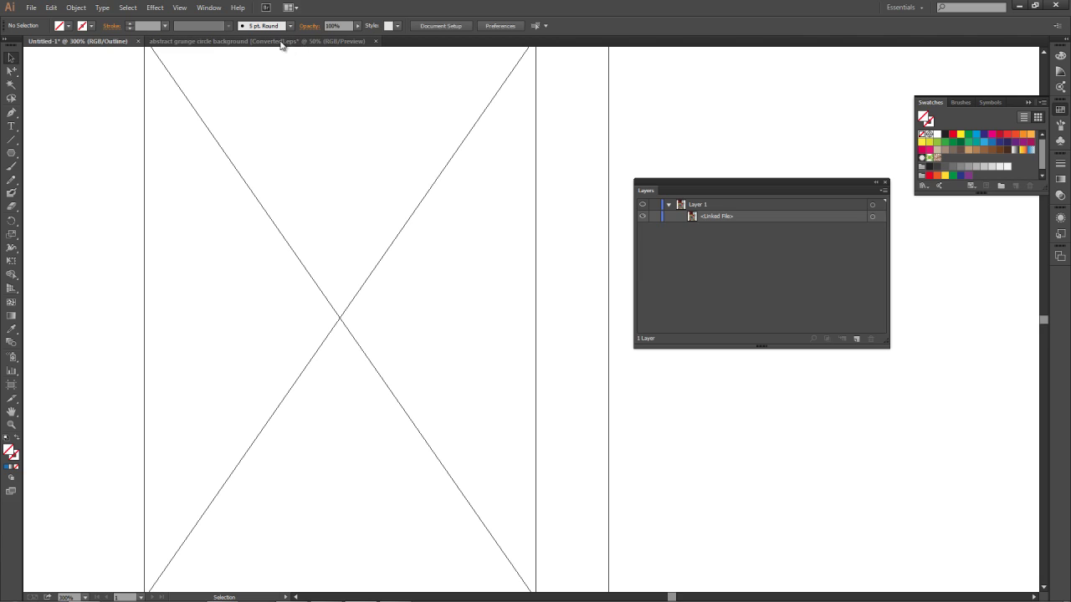
{"action": "left_click", "coordinate": [282, 42]}
{"action": "left_click", "coordinate": [416, 326]}
{"action": "left_click", "coordinate": [494, 173]}
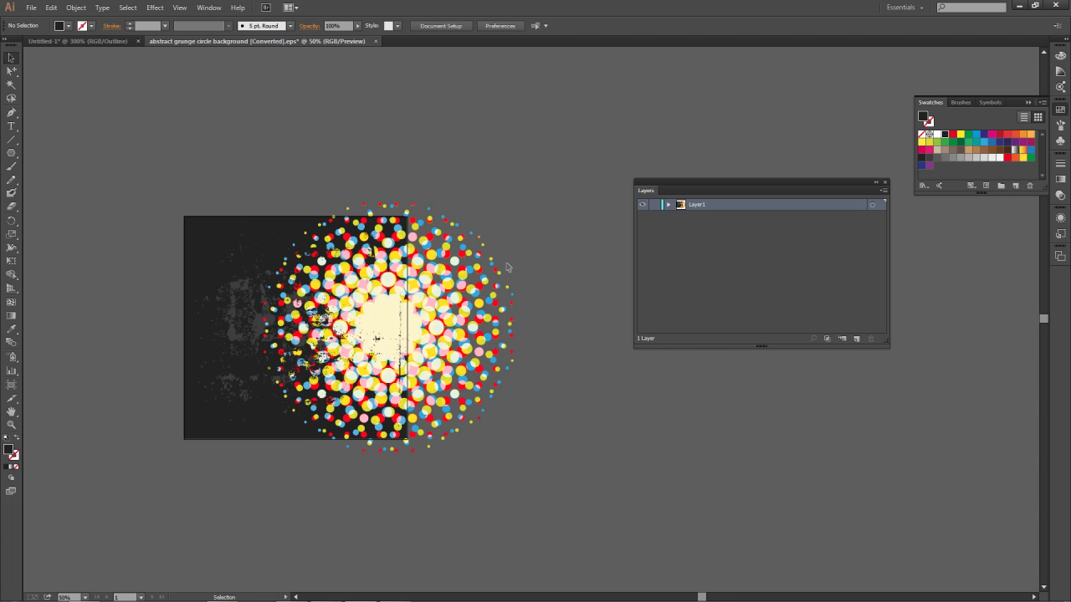
Step: Zoom the grunge circle artwork to 66.67% and pick the Rectangle Tool from the shape flyout
{"action": "key", "text": "ctrl+equal"}
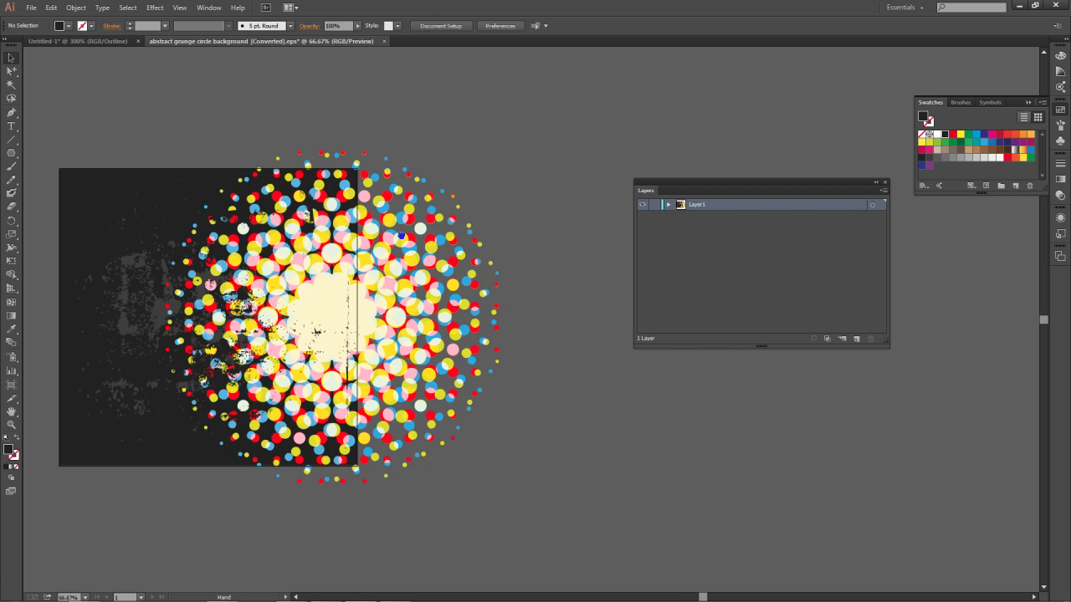
{"action": "left_click_drag", "start_coordinate": [394, 296], "coordinate": [461, 305]}
{"action": "left_click", "coordinate": [443, 325]}
{"action": "left_click", "coordinate": [530, 132]}
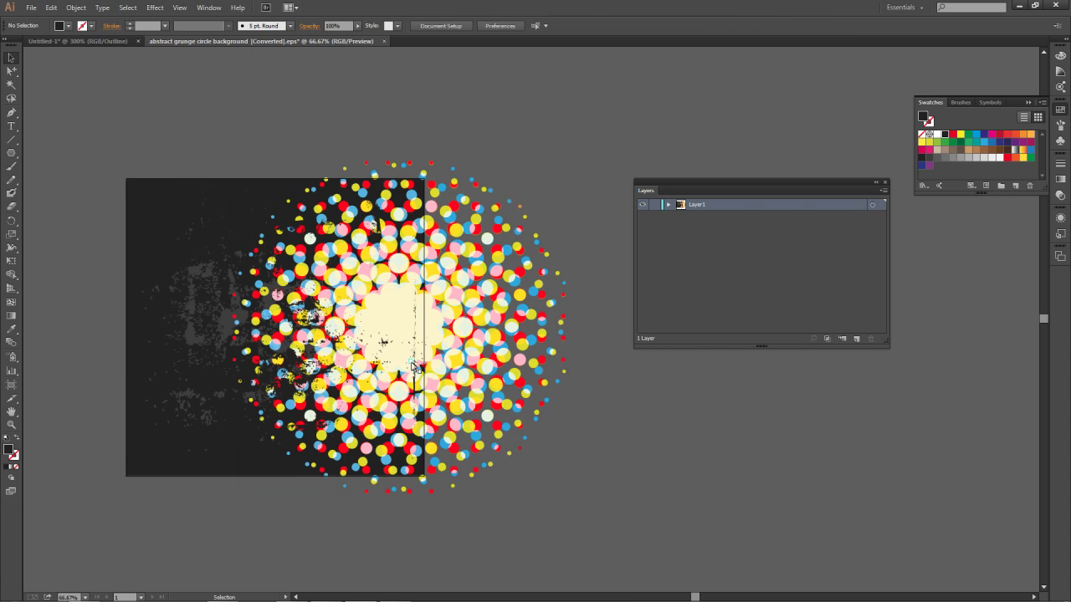
{"action": "scroll", "coordinate": [413, 366], "scroll_direction": "right", "scroll_amount": 2}
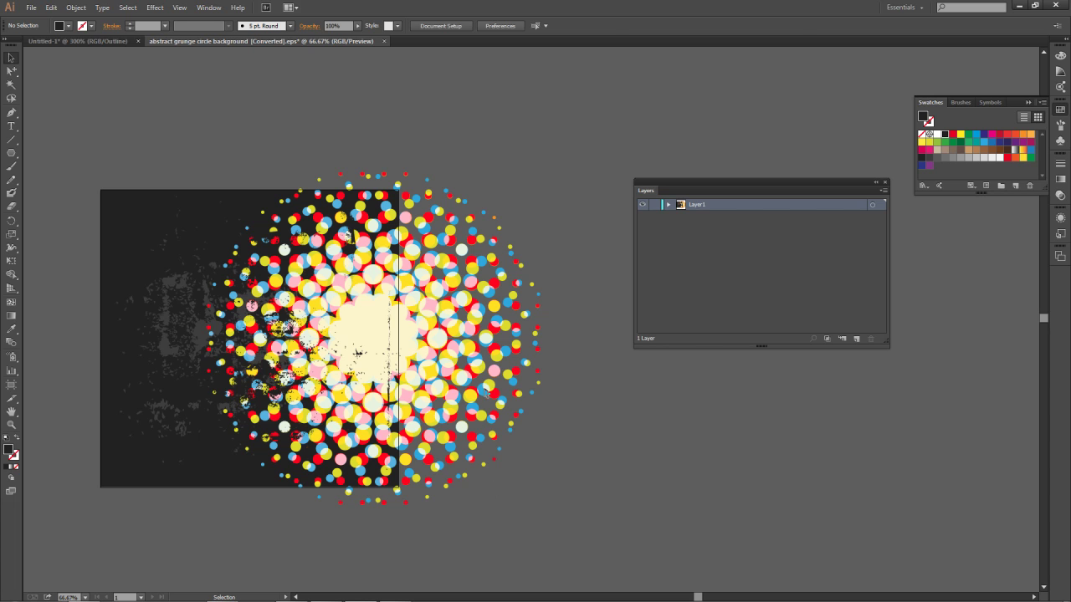
{"action": "left_click", "coordinate": [466, 295]}
{"action": "left_click", "coordinate": [484, 112]}
{"action": "scroll", "coordinate": [318, 143], "scroll_direction": "left", "scroll_amount": 2}
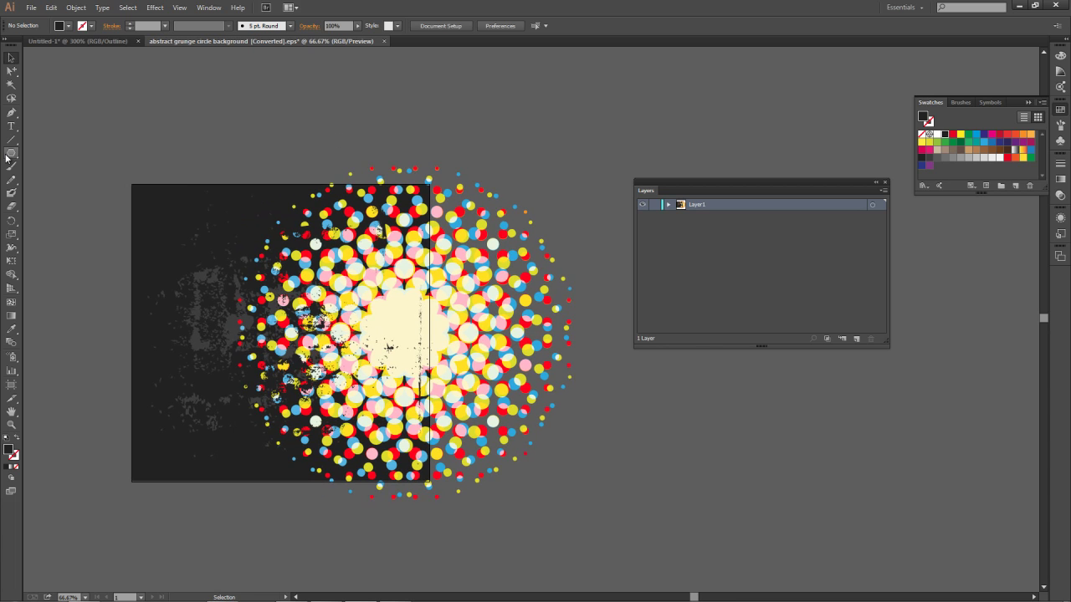
{"action": "left_click_drag", "start_coordinate": [11, 154], "coordinate": [67, 158]}
{"action": "mouse_move", "coordinate": [335, 115]}
{"action": "left_mouse_down"}
{"action": "mouse_move", "coordinate": [326, 143]}
{"action": "mouse_move", "coordinate": [339, 119]}
{"action": "left_mouse_up"}
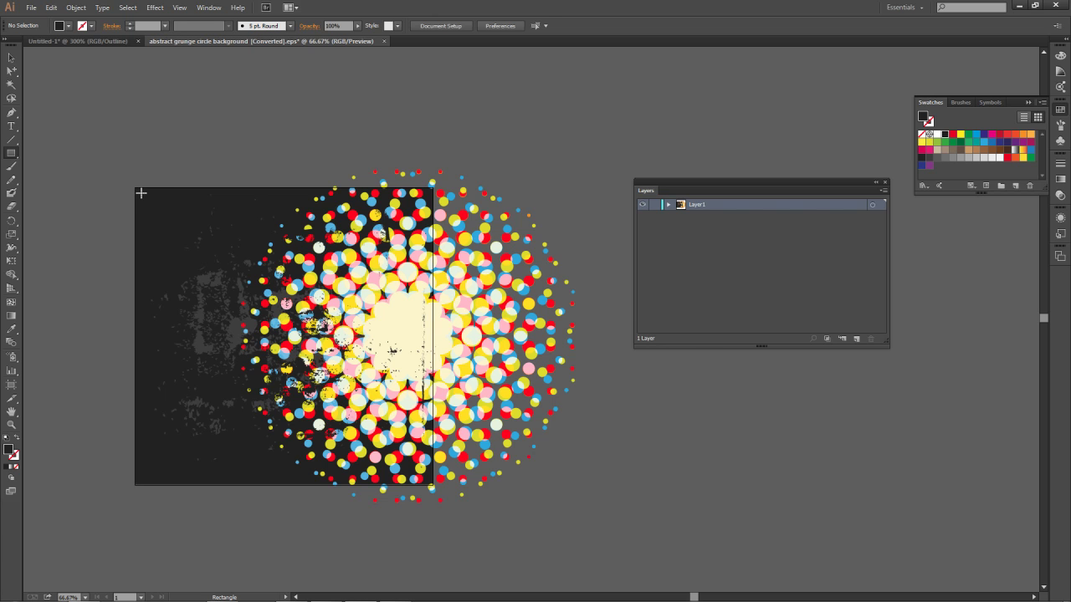
Step: Draw a roughly 800×800 px square over the left part of the halftone artwork
{"action": "left_click_drag", "start_coordinate": [135, 186], "coordinate": [435, 486]}
{"action": "left_click_drag", "start_coordinate": [536, 577], "coordinate": [532, 577]}
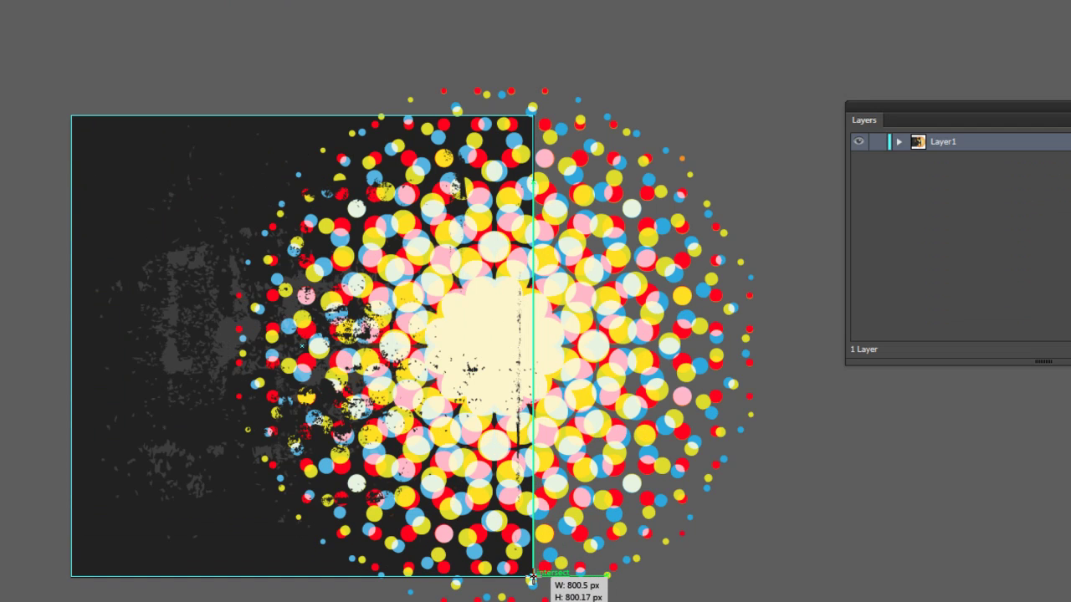
{"action": "left_click_drag", "start_coordinate": [532, 577], "coordinate": [532, 577]}
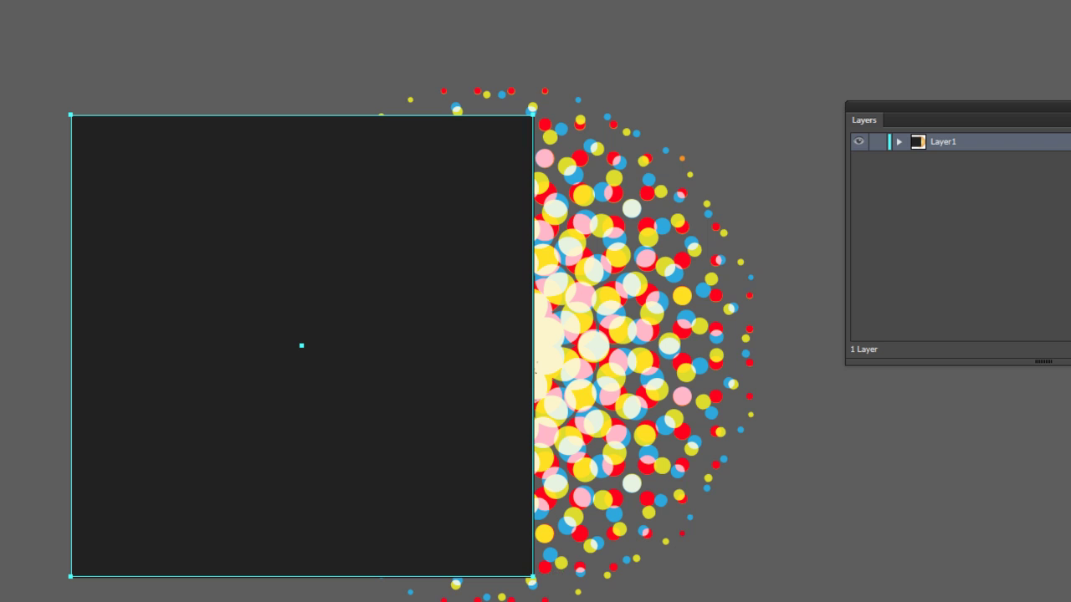
{"action": "key", "text": "v"}
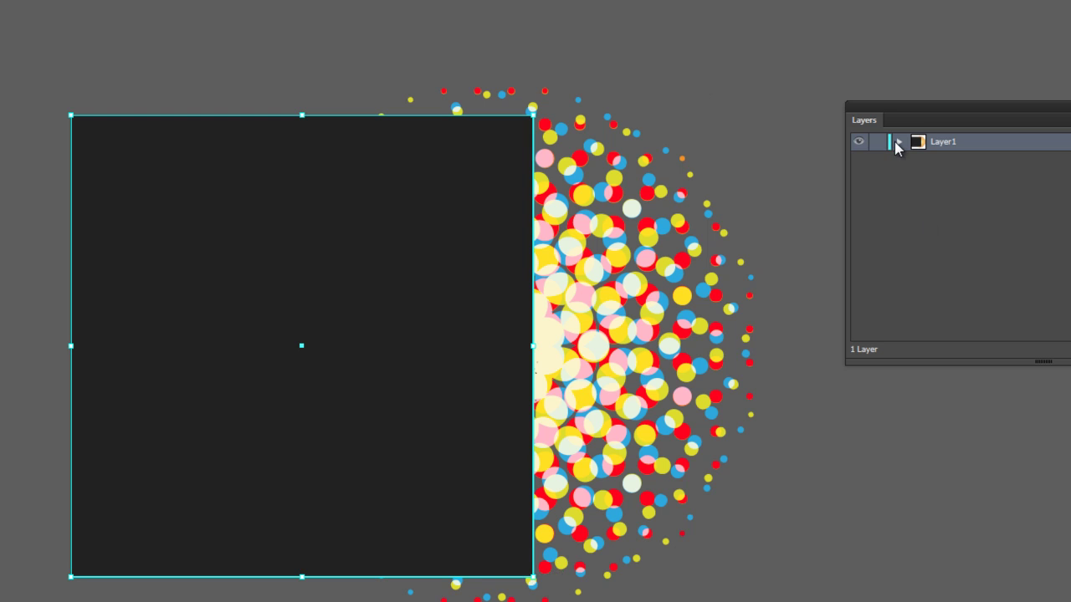
{"action": "left_click", "coordinate": [897, 142]}
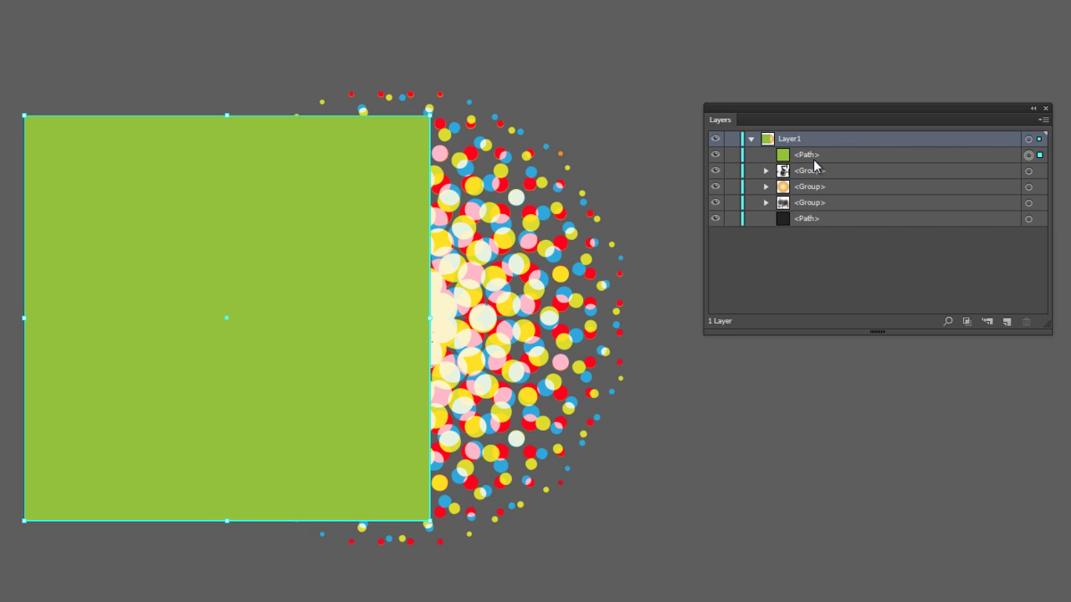
Step: Select all the artwork and clip it to the square with Ctrl+7
{"action": "left_click", "coordinate": [459, 10]}
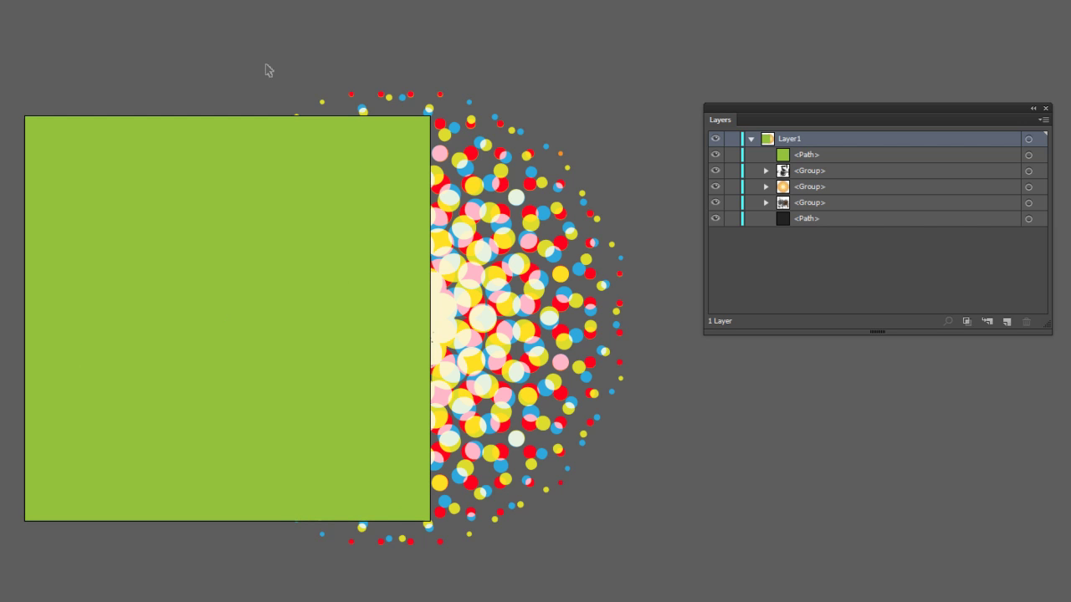
{"action": "key", "text": "ctrl+a"}
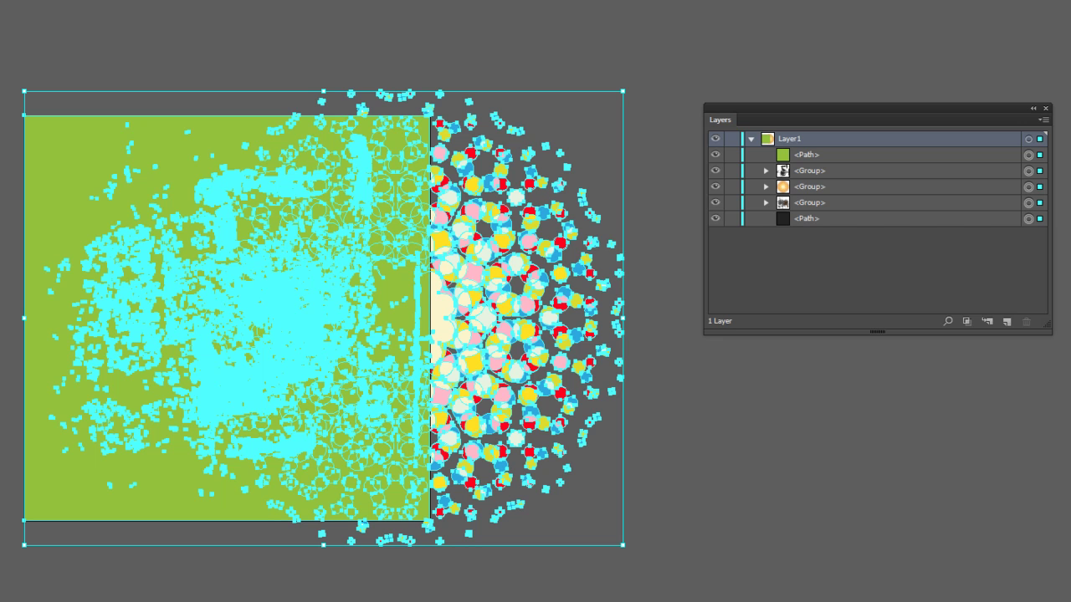
{"action": "key", "text": "ctrl+7"}
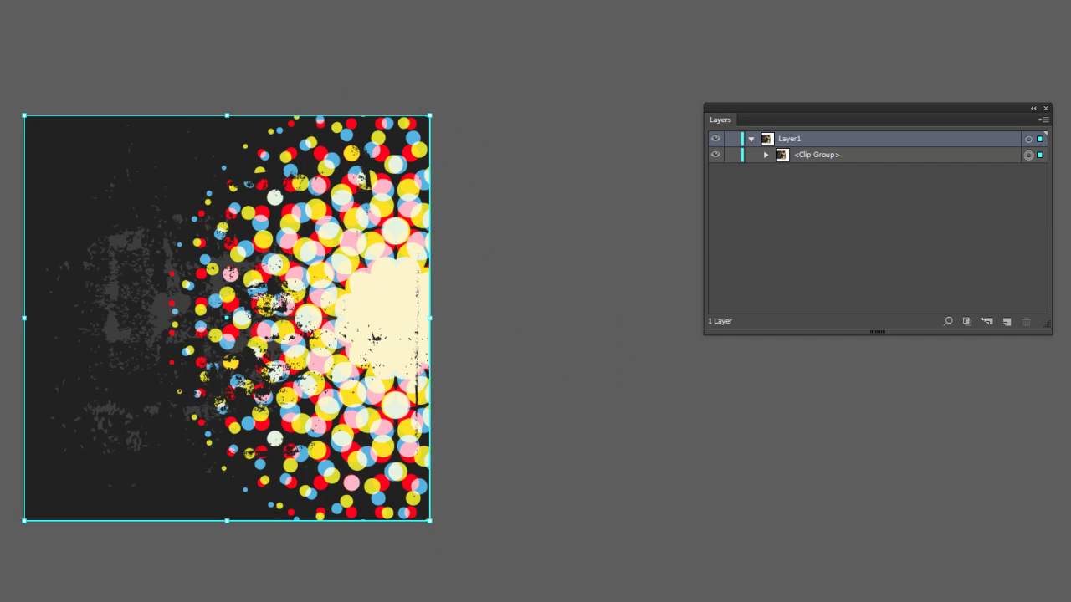
Step: Deselect the clip group and inspect it in Outline view with Ctrl+Y
{"action": "key", "text": "ctrl+shift+a"}
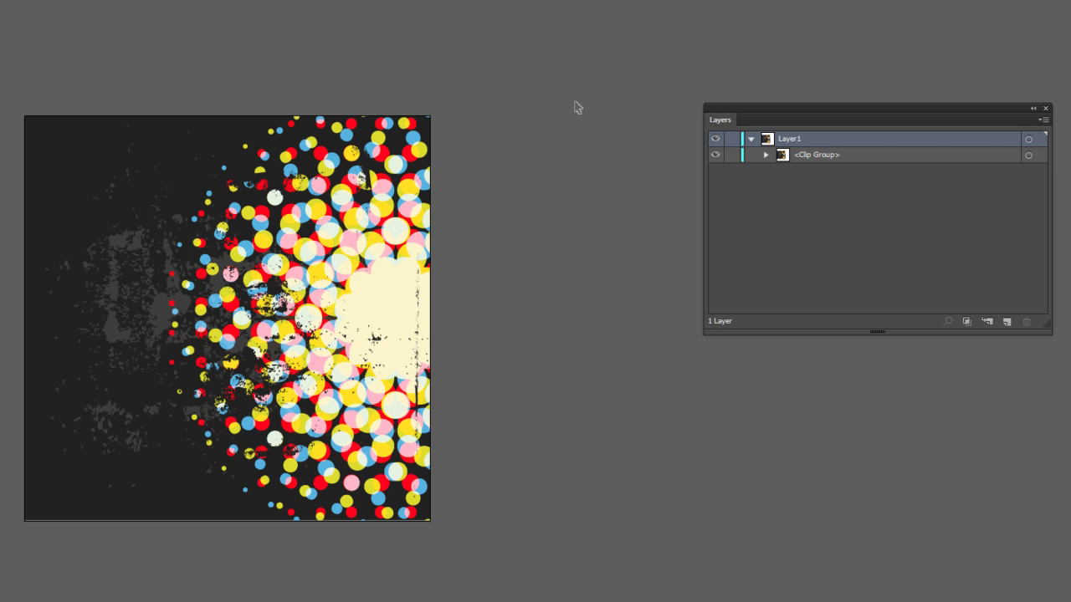
{"action": "key", "text": "ctrl+y"}
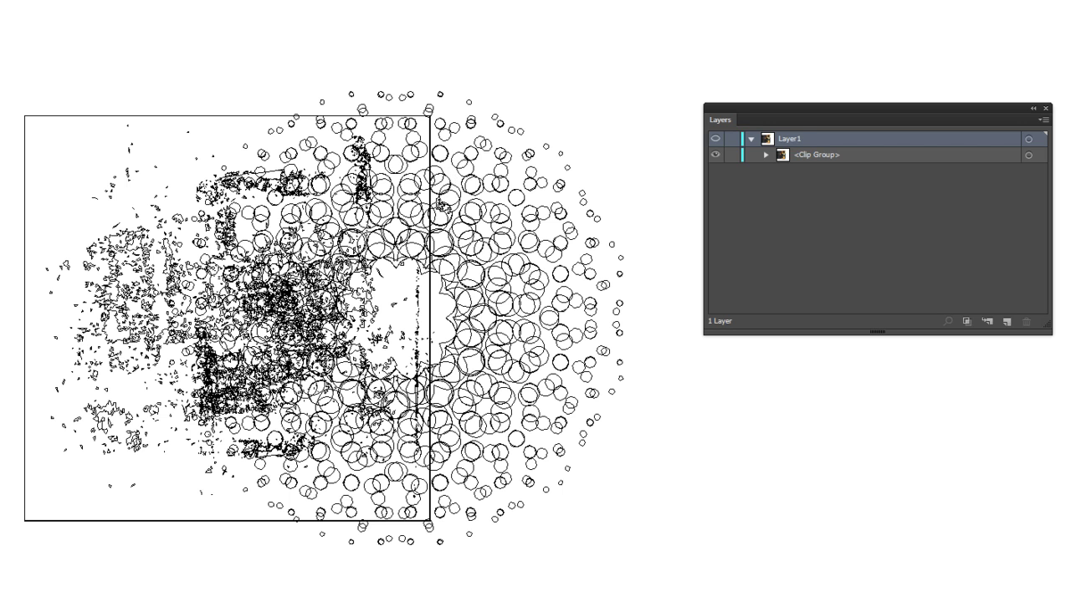
{"action": "key", "text": "ctrl+y"}
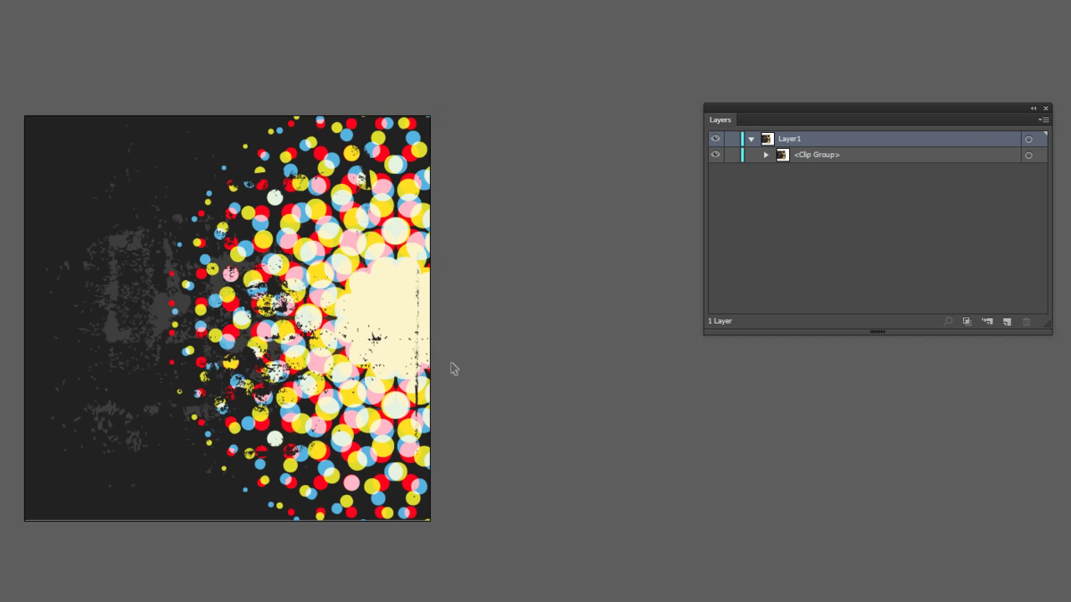
Step: Select everything and release the clipping mask with Alt+Ctrl+7
{"action": "left_click", "coordinate": [373, 294]}
{"action": "left_click", "coordinate": [533, 72]}
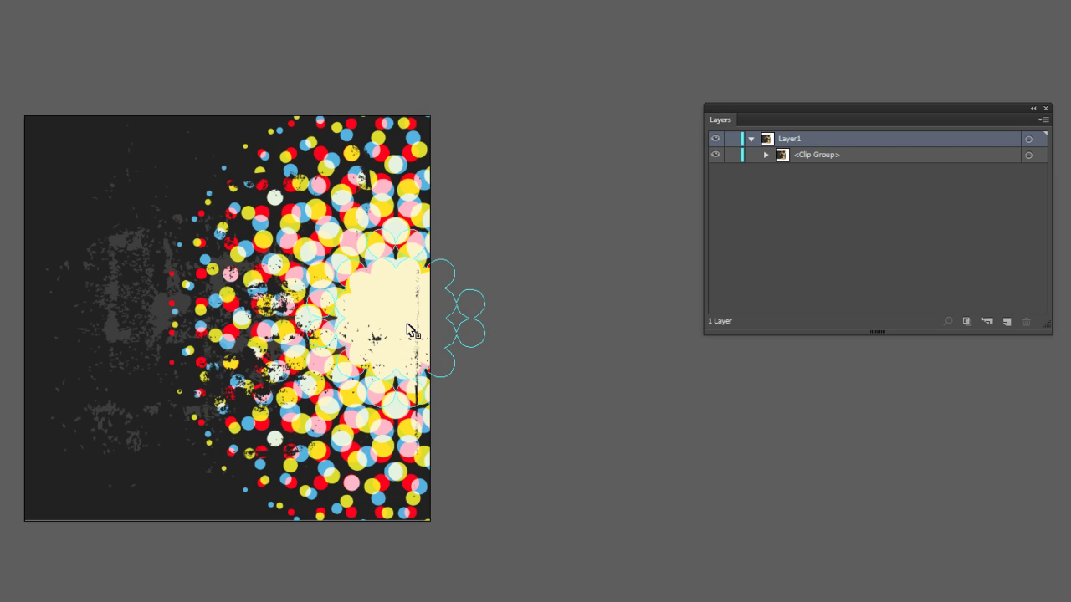
{"action": "key", "text": "ctrl+a"}
{"action": "key", "text": "ctrl+alt+7"}
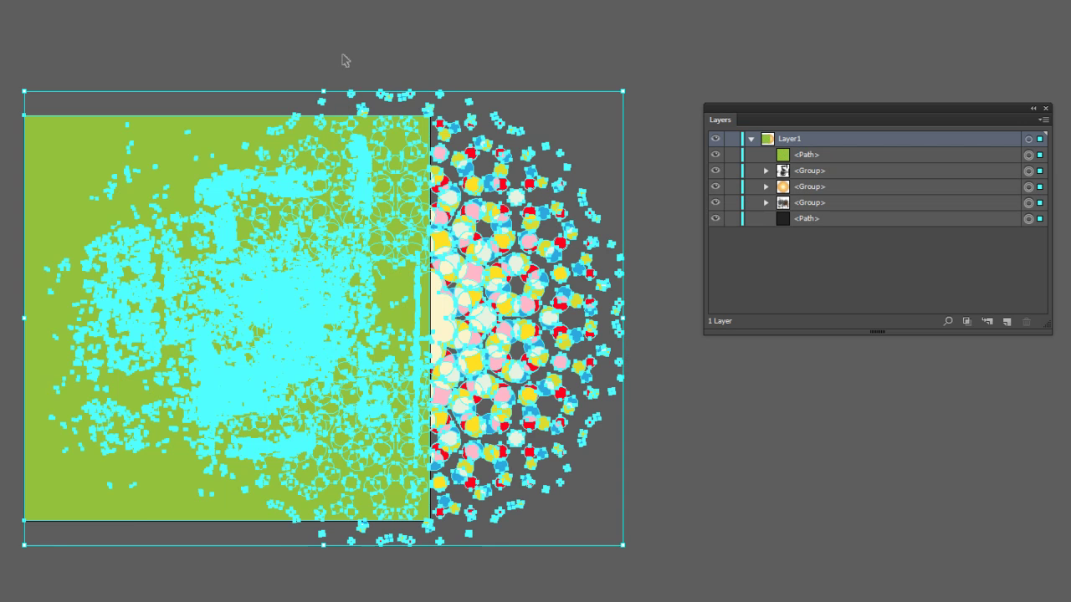
Step: Select only the green square and delete it so the full halftone circle shows again
{"action": "left_click", "coordinate": [344, 60]}
{"action": "left_click", "coordinate": [170, 149]}
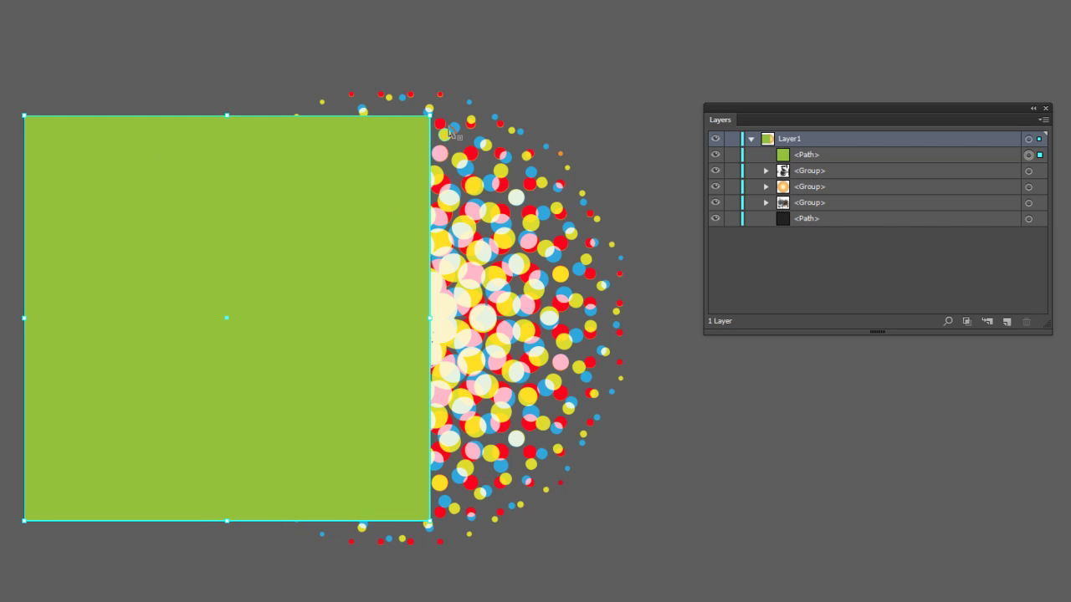
{"action": "key", "text": "ctrl+minus"}
{"action": "key", "text": "Delete"}
{"action": "left_click", "coordinate": [445, 374]}
{"action": "left_click", "coordinate": [502, 166]}
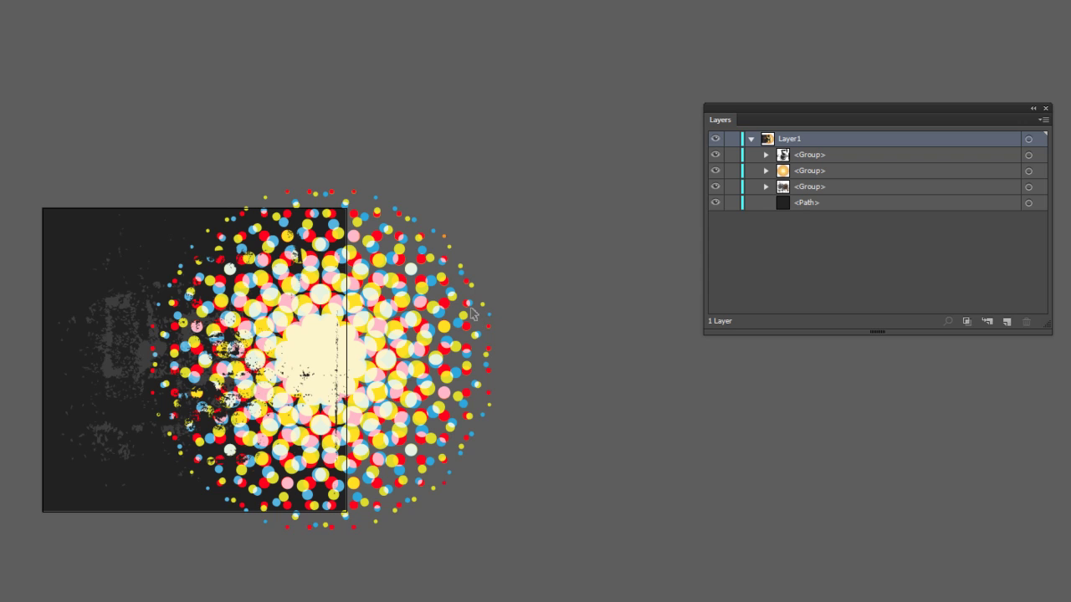